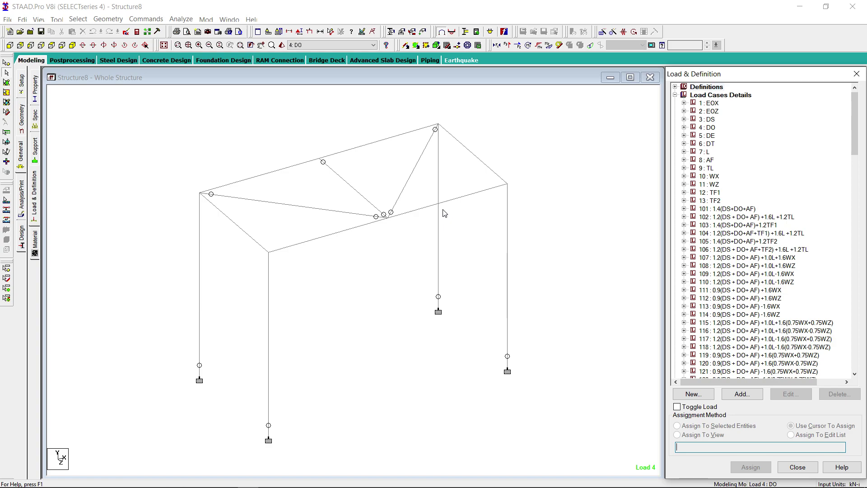
- Measure node-to-node distances along one column, the short end beam and the long top beam of the frame
{"action": "left_click", "coordinate": [331, 32]}
{"action": "left_click", "coordinate": [200, 378]}
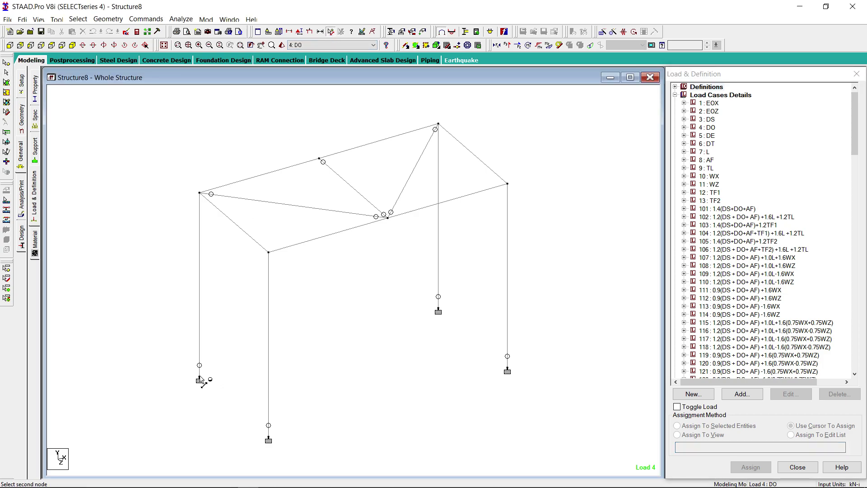
{"action": "left_click", "coordinate": [200, 194]}
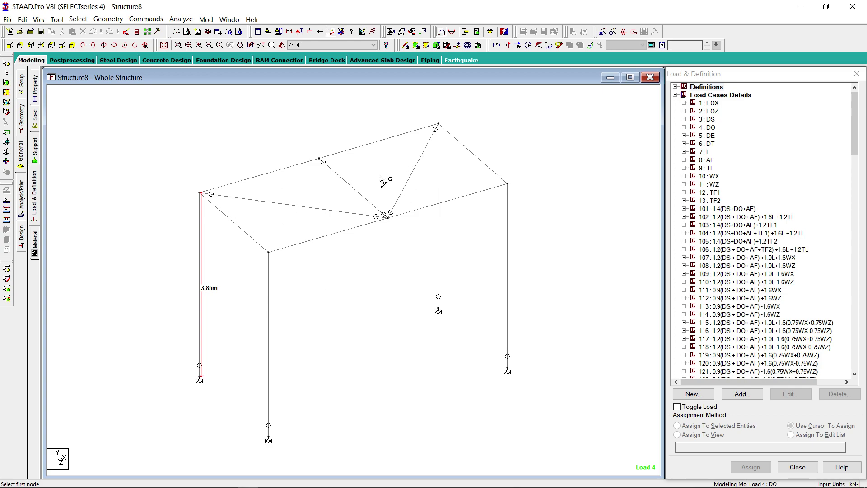
{"action": "left_click", "coordinate": [438, 124]}
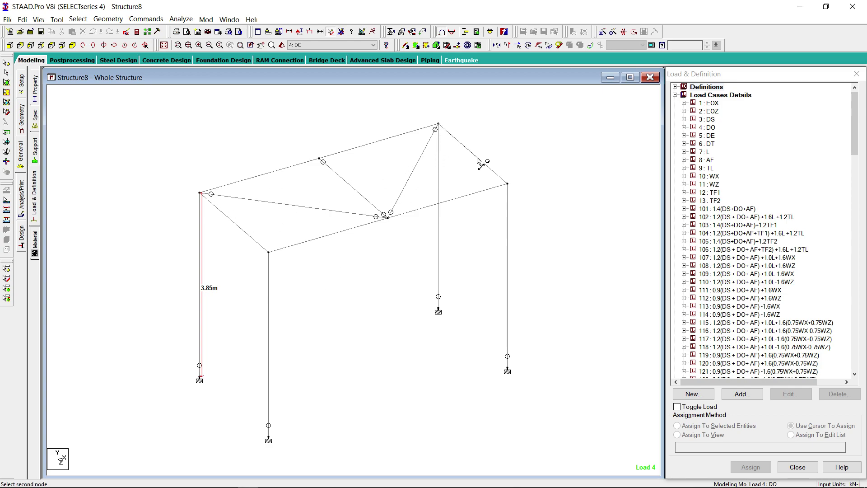
{"action": "left_click", "coordinate": [507, 184]}
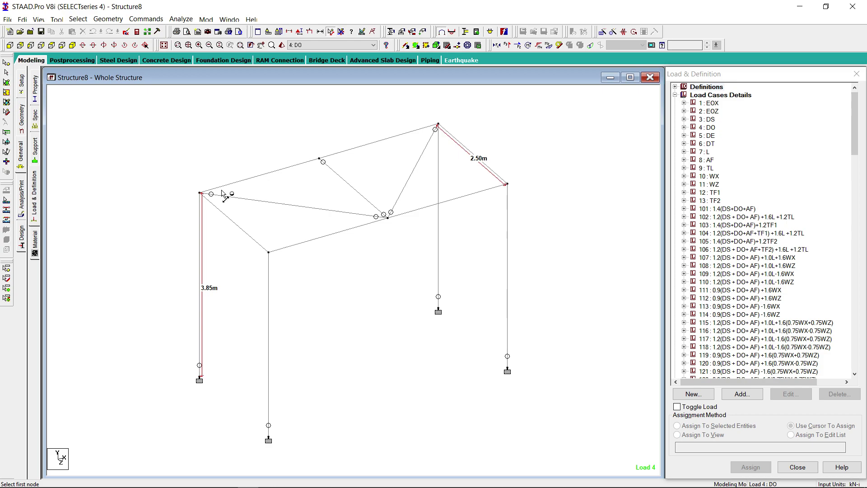
{"action": "left_click", "coordinate": [201, 194]}
{"action": "left_click", "coordinate": [439, 124]}
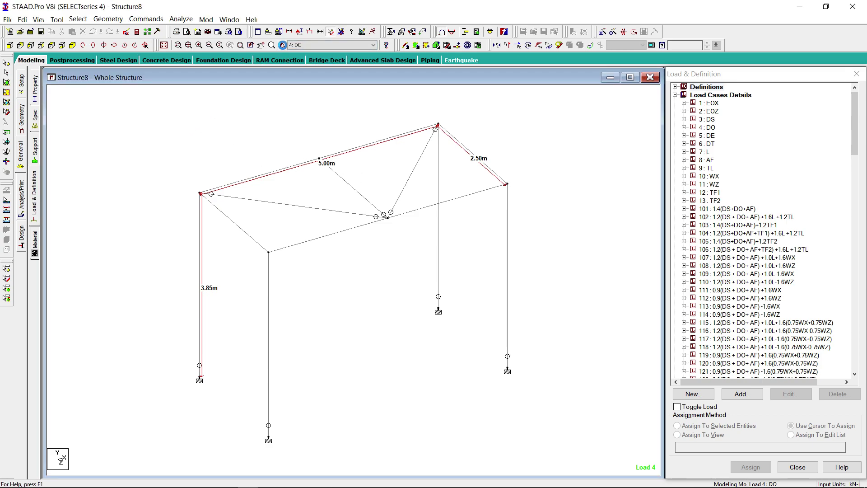
- Inspect the frame from several angles in a 3D rendered view, close that view, and clear the displayed distance dimensions
{"action": "left_click_drag", "start_coordinate": [442, 120], "coordinate": [346, 133]}
{"action": "left_click", "coordinate": [649, 136]}
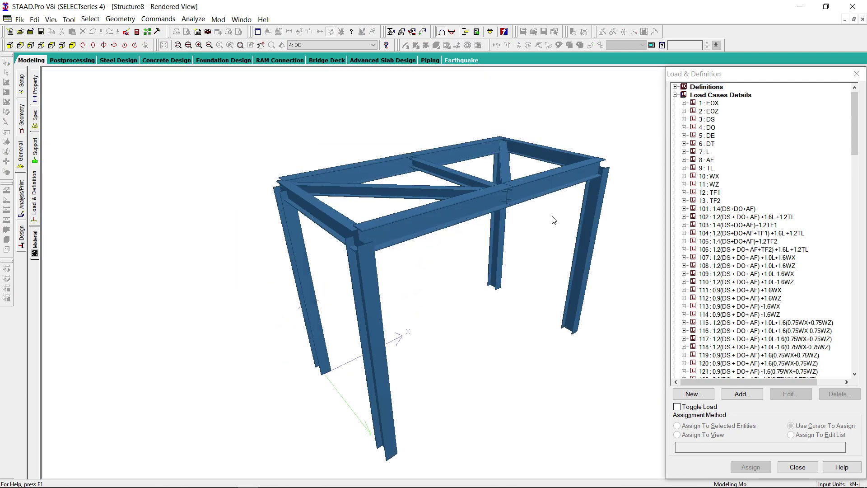
{"action": "left_click_drag", "start_coordinate": [476, 279], "coordinate": [450, 314]}
{"action": "left_click_drag", "start_coordinate": [508, 284], "coordinate": [506, 287]}
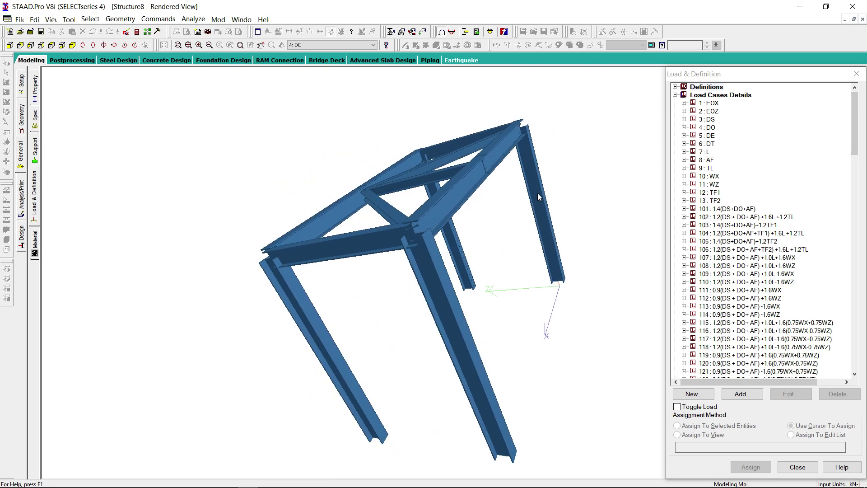
{"action": "left_click", "coordinate": [863, 20]}
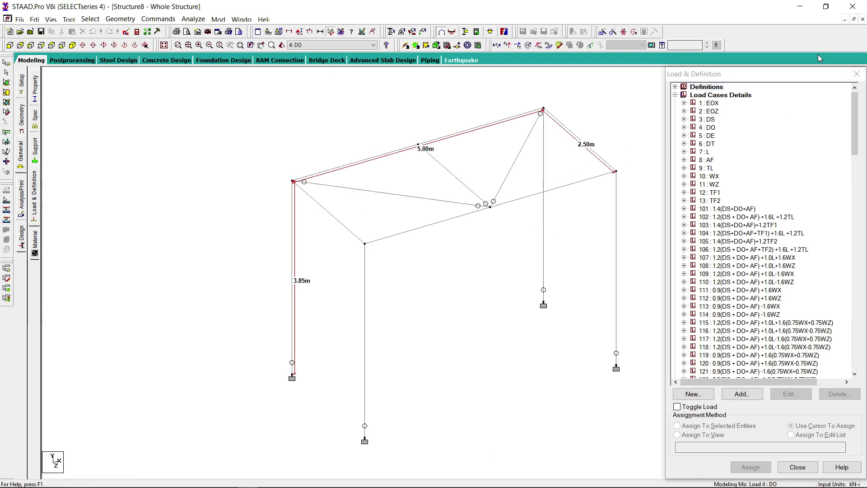
{"action": "left_click", "coordinate": [342, 32]}
- Switch to Chrome to view the pipe bridge photo in the image results and on Wikimedia Commons, and close the browser
{"action": "mouse_move", "coordinate": [191, 485]}
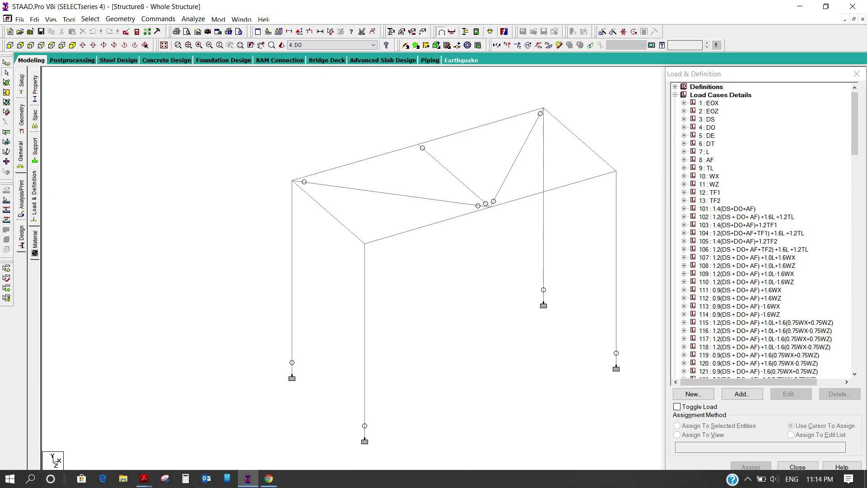
{"action": "mouse_move", "coordinate": [269, 478]}
{"action": "left_click", "coordinate": [286, 391]}
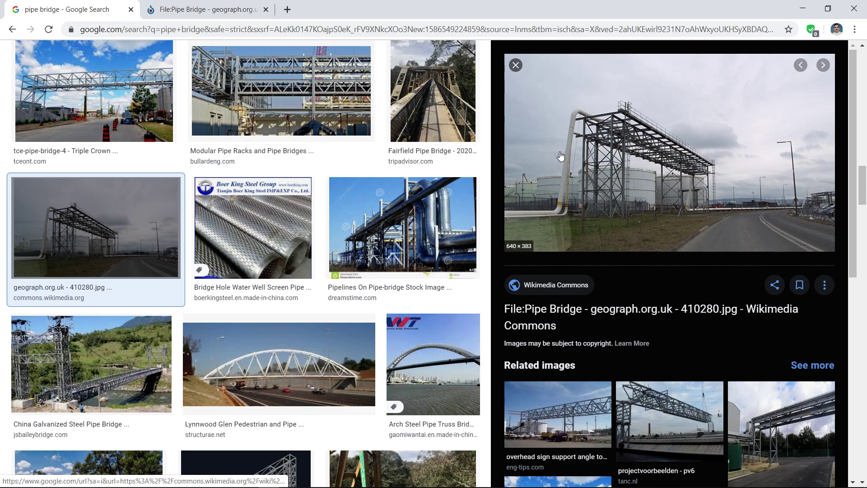
{"action": "left_click", "coordinate": [177, 11]}
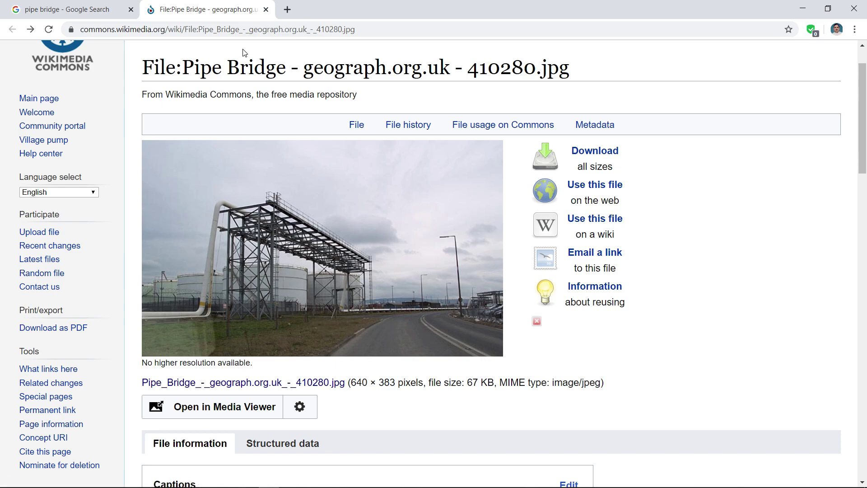
{"action": "left_click", "coordinate": [854, 13]}
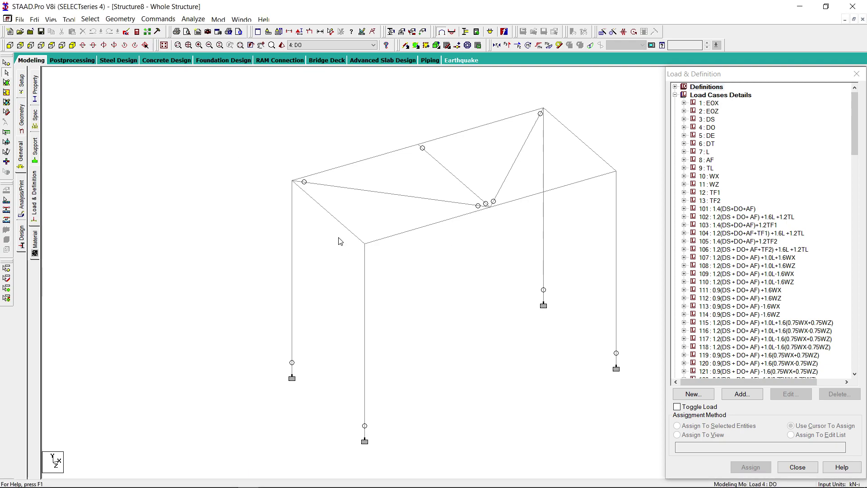
- Switch to the ASCE petrochemical wind loads PDF in Acrobat Reader and examine the Ds self-weight definition on page 50
{"action": "mouse_move", "coordinate": [145, 486]}
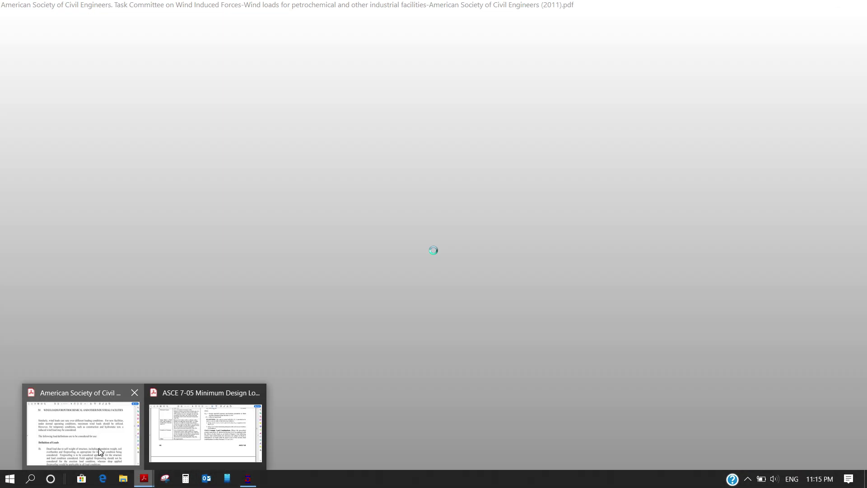
{"action": "left_click", "coordinate": [104, 434]}
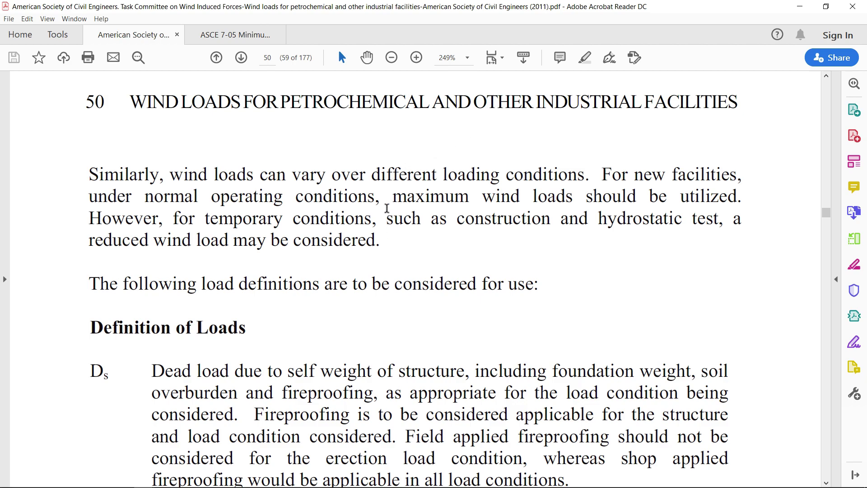
{"action": "left_click", "coordinate": [347, 202]}
{"action": "scroll", "coordinate": [363, 200], "scroll_direction": "down", "scroll_amount": 1}
{"action": "scroll", "coordinate": [363, 199], "scroll_direction": "down", "scroll_amount": 6}
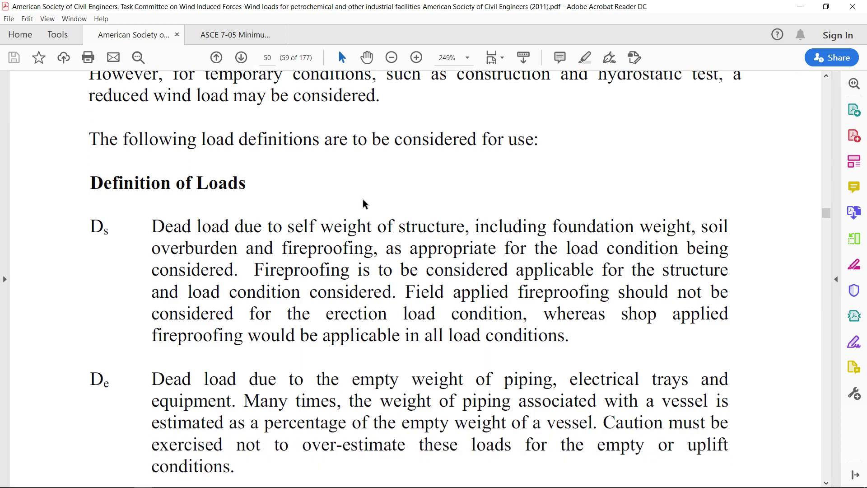
{"action": "scroll", "coordinate": [362, 199], "scroll_direction": "down", "scroll_amount": 3}
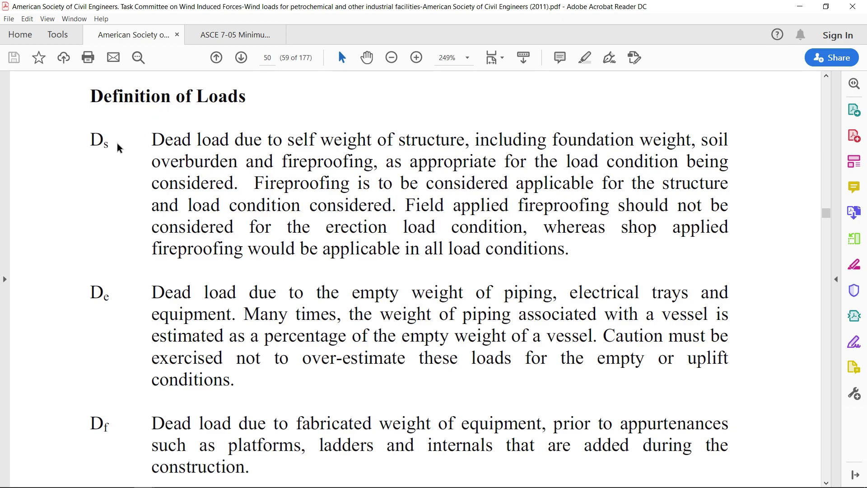
{"action": "left_click_drag", "start_coordinate": [92, 139], "coordinate": [358, 146]}
{"action": "scroll", "coordinate": [270, 195], "scroll_direction": "down", "scroll_amount": 1}
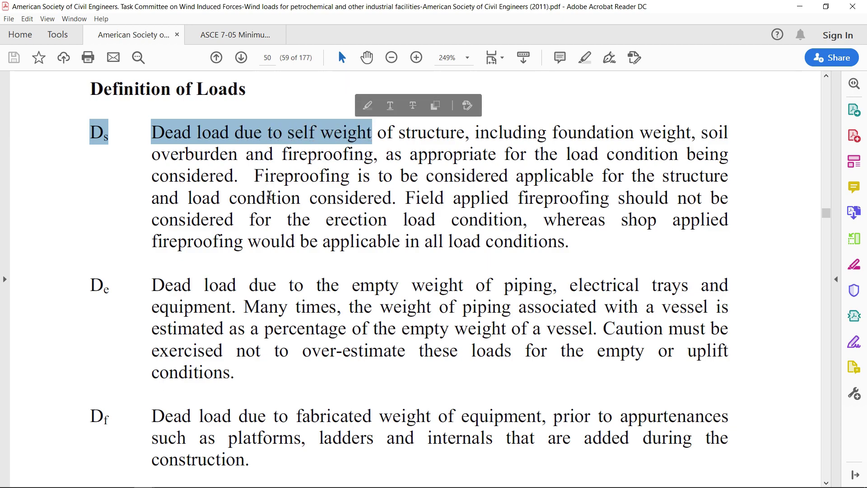
- Examine the De empty-weight and Df fabricated-weight dead load definitions, marking their key phrases
{"action": "left_click", "coordinate": [173, 273]}
{"action": "left_click_drag", "start_coordinate": [90, 270], "coordinate": [372, 270]}
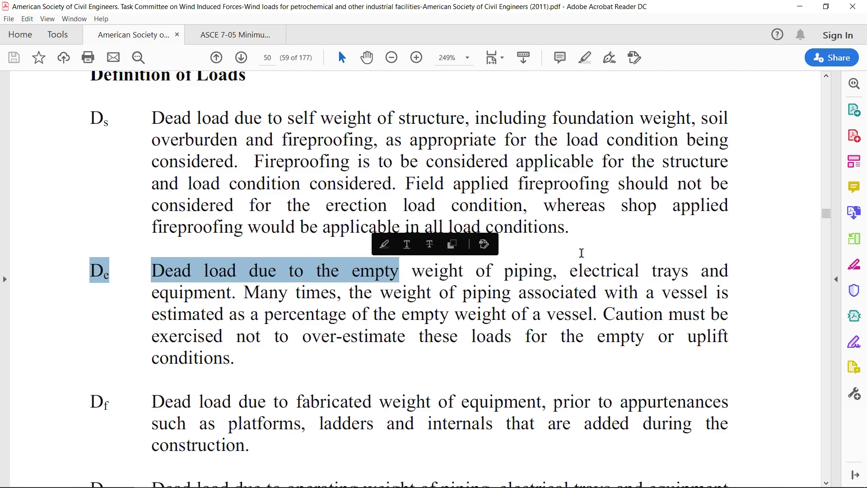
{"action": "left_click_drag", "start_coordinate": [579, 271], "coordinate": [589, 270]}
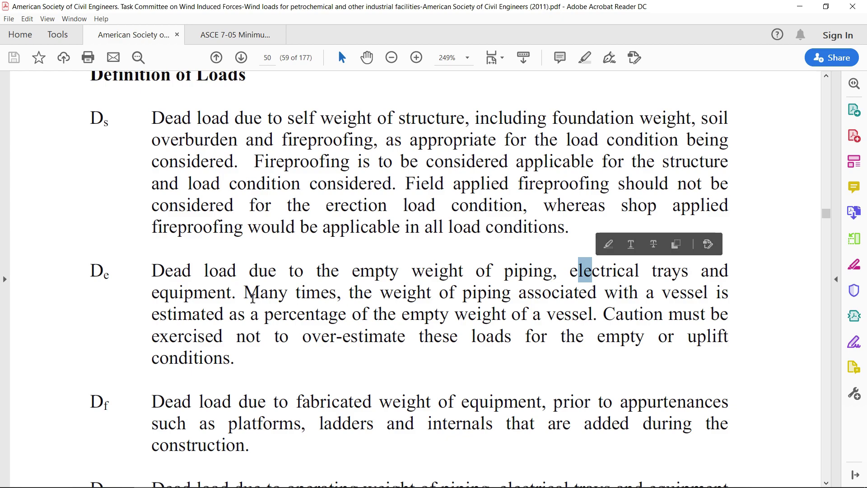
{"action": "left_click", "coordinate": [254, 298]}
{"action": "scroll", "coordinate": [254, 235], "scroll_direction": "down", "scroll_amount": 1}
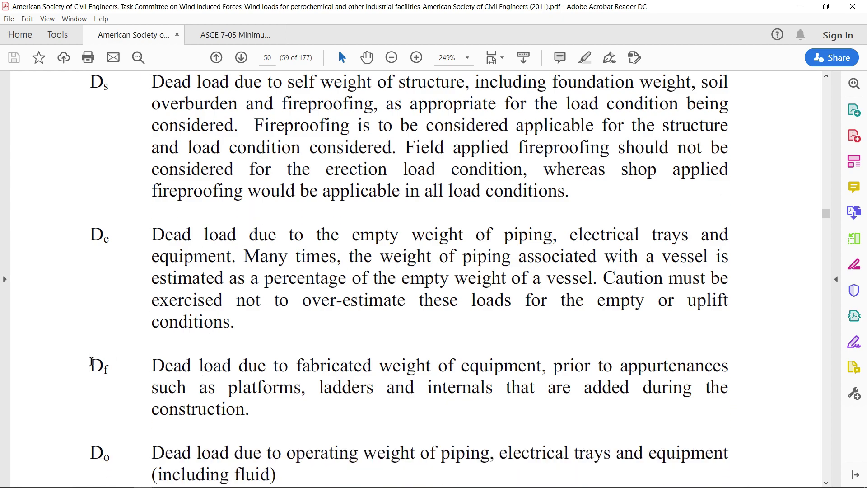
{"action": "left_click_drag", "start_coordinate": [90, 363], "coordinate": [514, 364]}
{"action": "scroll", "coordinate": [485, 341], "scroll_direction": "down", "scroll_amount": 1}
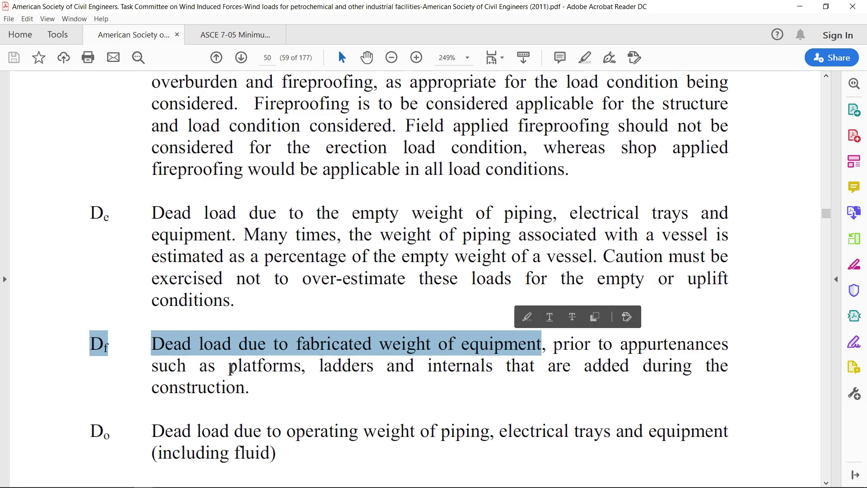
{"action": "left_click_drag", "start_coordinate": [229, 367], "coordinate": [358, 370]}
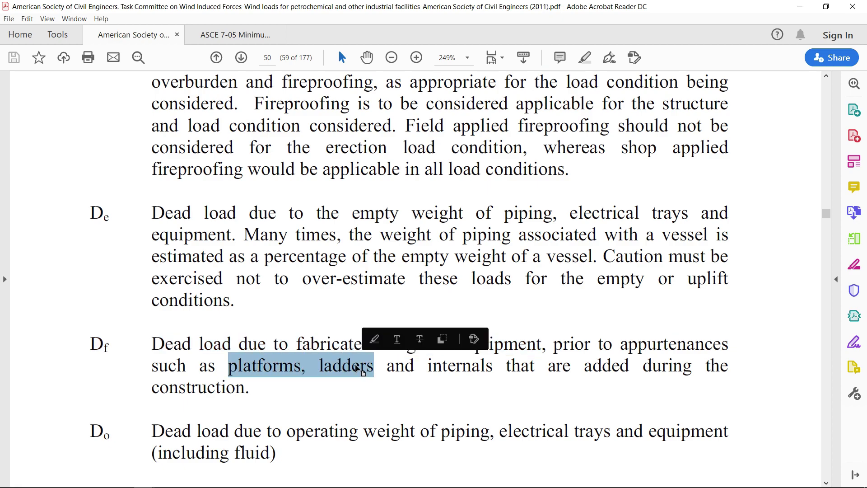
- Examine the Do operating-weight and Dt test-weight dead load definitions, marking their key phrases
{"action": "scroll", "coordinate": [290, 337], "scroll_direction": "down", "scroll_amount": 4}
{"action": "left_click_drag", "start_coordinate": [95, 353], "coordinate": [458, 356]}
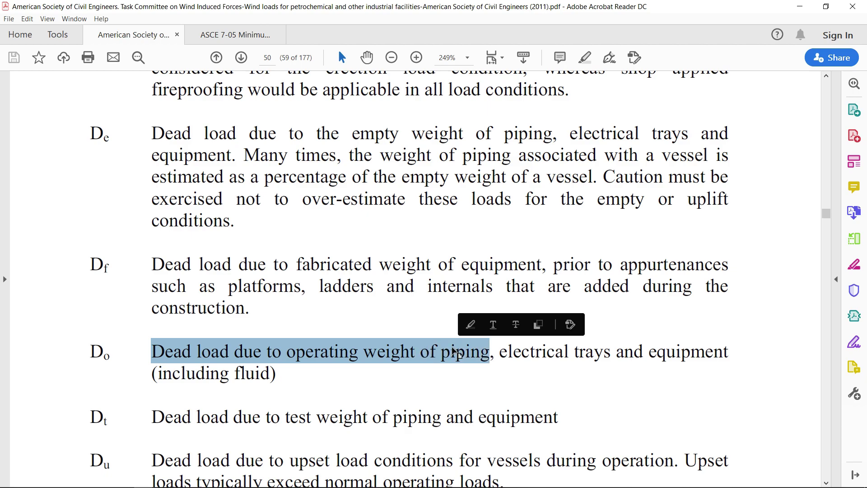
{"action": "scroll", "coordinate": [454, 353], "scroll_direction": "down", "scroll_amount": 1}
{"action": "scroll", "coordinate": [454, 352], "scroll_direction": "down", "scroll_amount": 1}
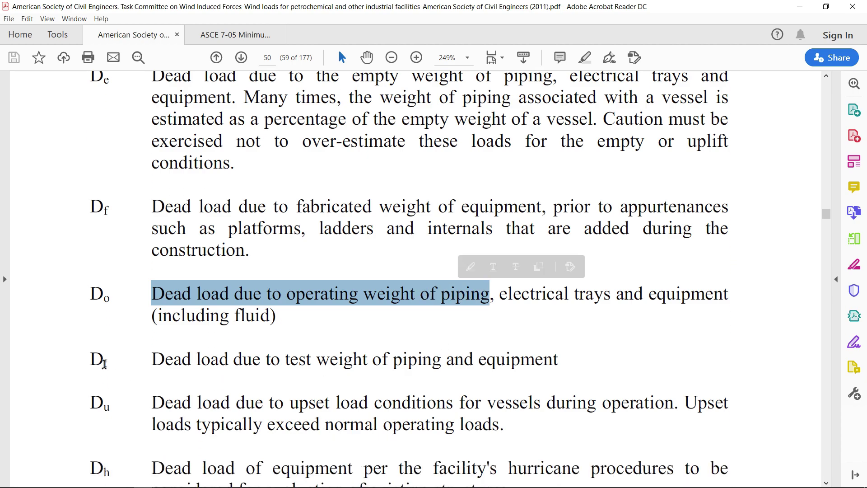
{"action": "left_click", "coordinate": [92, 359]}
{"action": "left_click_drag", "start_coordinate": [92, 360], "coordinate": [396, 363]}
{"action": "scroll", "coordinate": [342, 364], "scroll_direction": "down", "scroll_amount": 3}
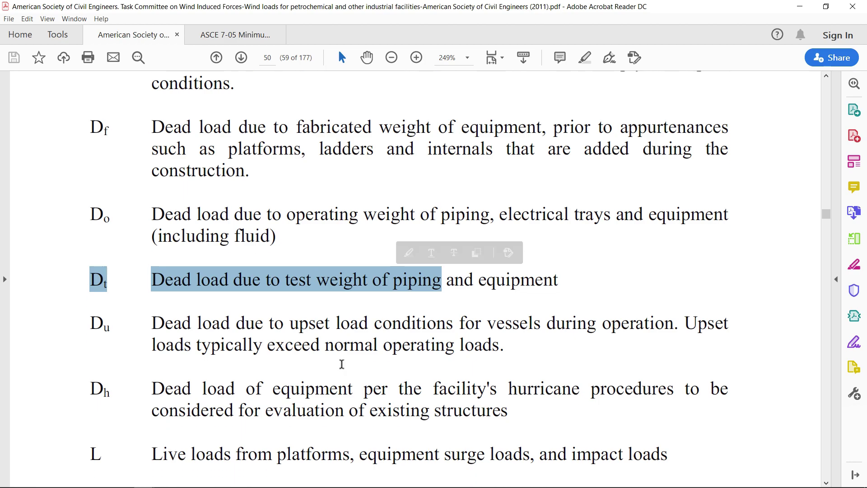
{"action": "scroll", "coordinate": [294, 350], "scroll_direction": "down", "scroll_amount": 1}
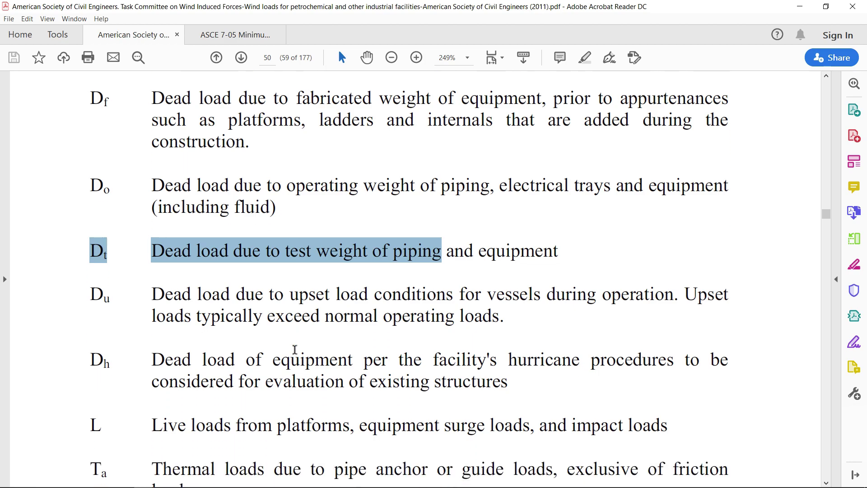
{"action": "scroll", "coordinate": [118, 447], "scroll_direction": "down", "scroll_amount": 1}
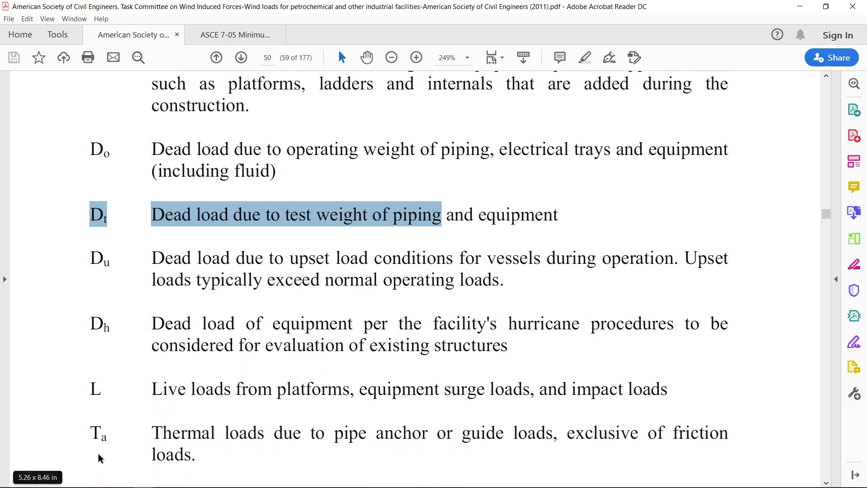
- Examine the Ta thermal load and W wind load definitions, marking their symbols
{"action": "left_click_drag", "start_coordinate": [92, 438], "coordinate": [109, 435]}
{"action": "scroll", "coordinate": [131, 422], "scroll_direction": "down", "scroll_amount": 2}
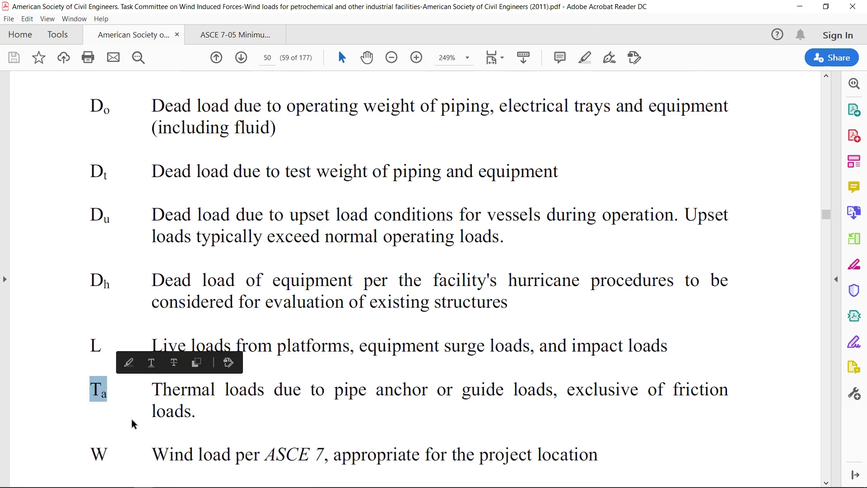
{"action": "scroll", "coordinate": [131, 422], "scroll_direction": "down", "scroll_amount": 1}
{"action": "left_click_drag", "start_coordinate": [92, 382], "coordinate": [109, 385]}
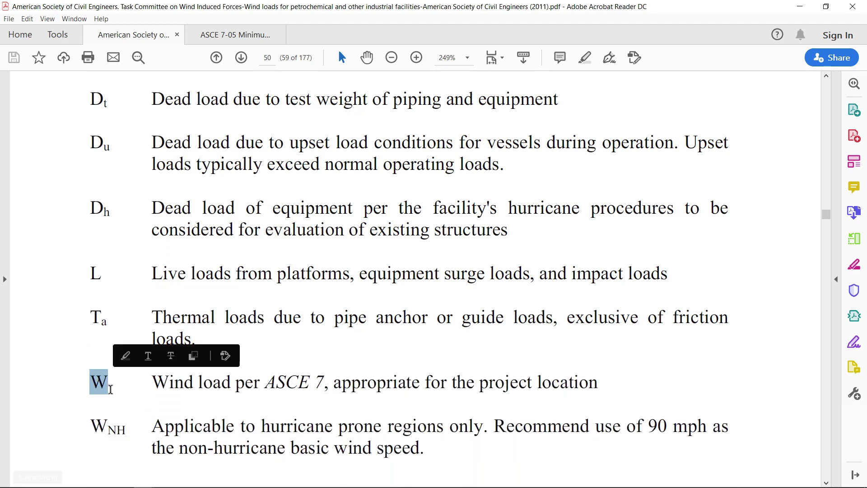
{"action": "left_click", "coordinate": [101, 427]}
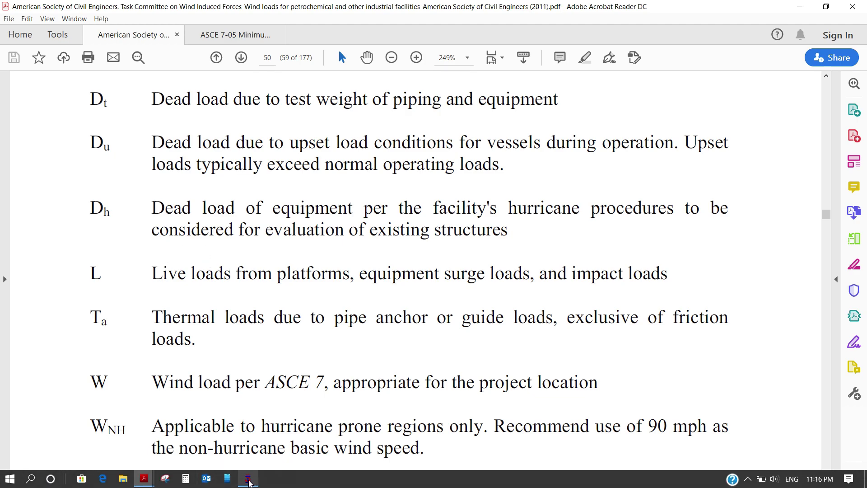
- Switch back to STAAD.Pro and display the IBC LOAD X 1 item of load case 1: EOX on the frame
{"action": "left_click", "coordinate": [248, 479]}
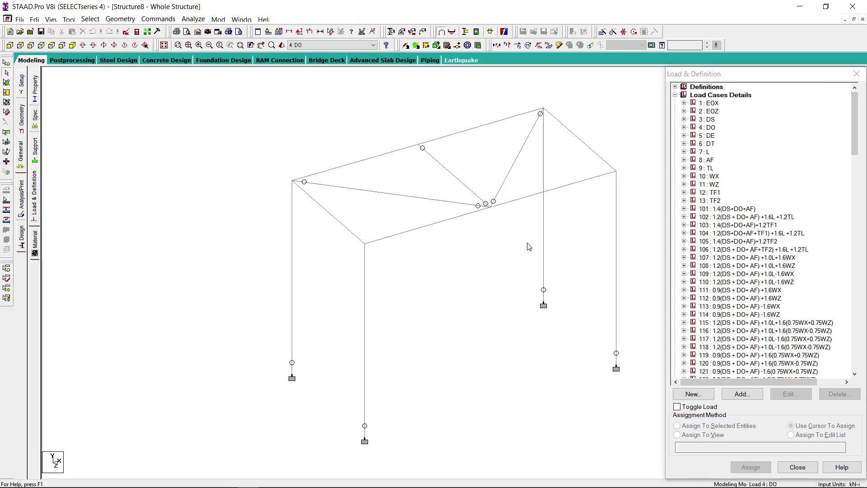
{"action": "left_click", "coordinate": [684, 103]}
{"action": "left_click", "coordinate": [722, 111]}
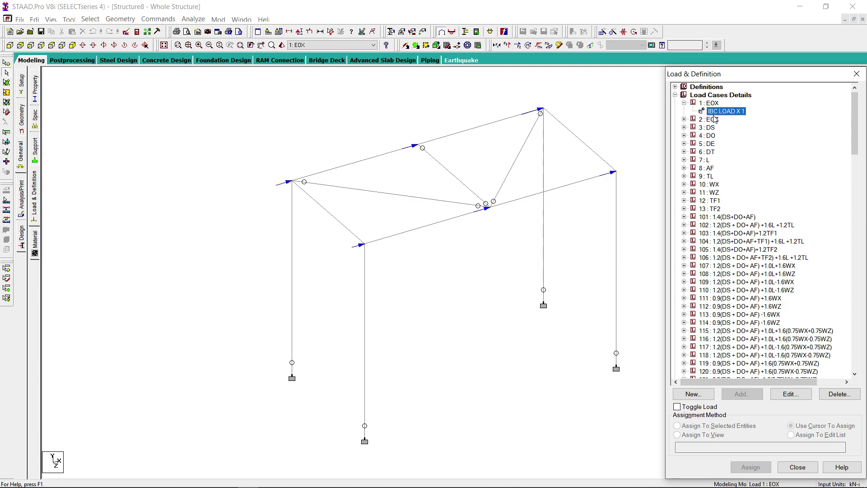
- Expand the load definitions and the IBC 2003 seismic definition down to its selfweight and member weight entries
{"action": "left_click", "coordinate": [676, 87]}
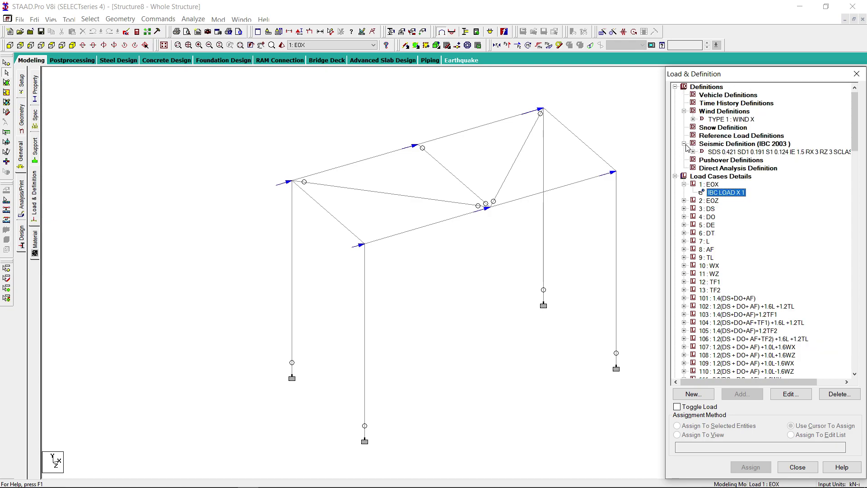
{"action": "left_click", "coordinate": [723, 144]}
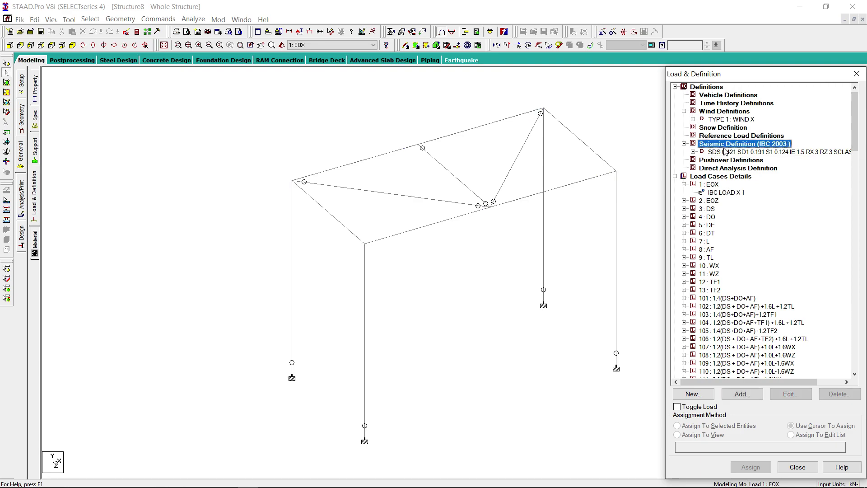
{"action": "left_click", "coordinate": [723, 151]}
{"action": "left_click", "coordinate": [694, 152]}
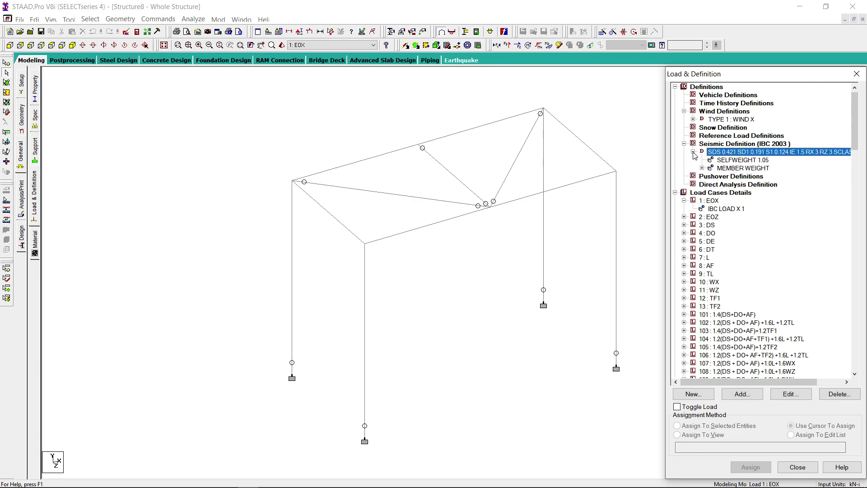
- Review the seismic definition's selfweight and member weight entries, collapse that definition, and select the wind definitions
{"action": "left_click", "coordinate": [731, 161]}
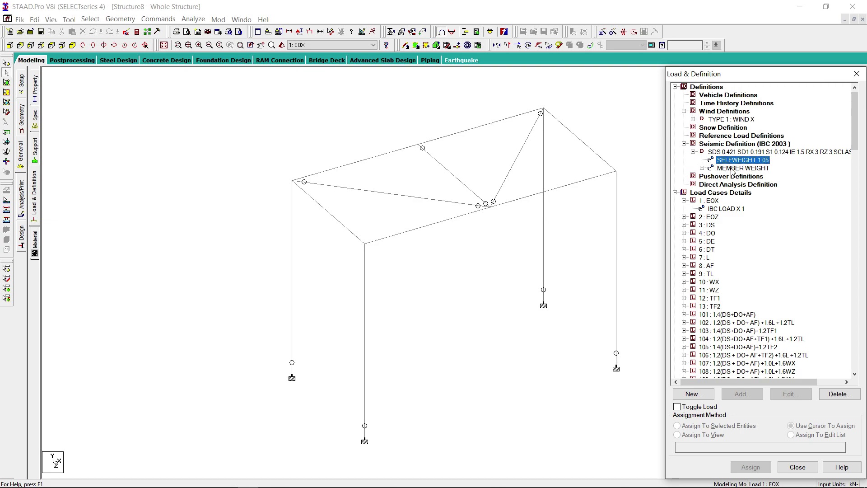
{"action": "left_click", "coordinate": [732, 168]}
{"action": "left_click", "coordinate": [732, 163]}
{"action": "left_click", "coordinate": [685, 145]}
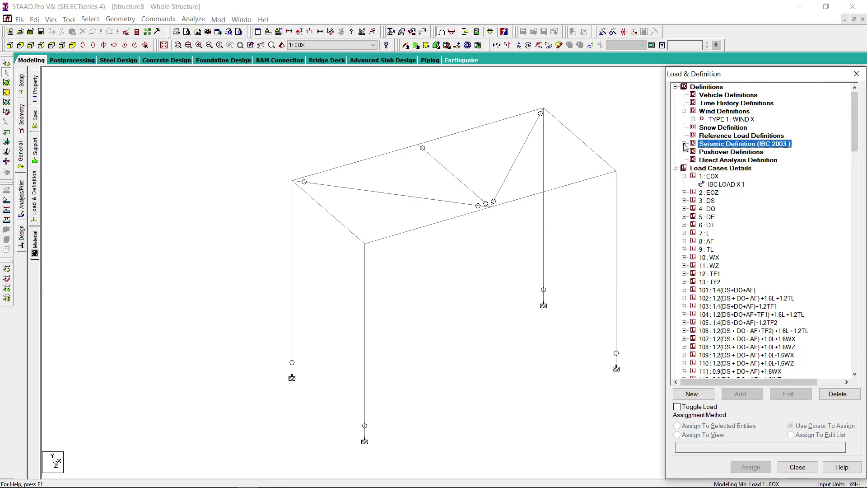
{"action": "left_click", "coordinate": [712, 112]}
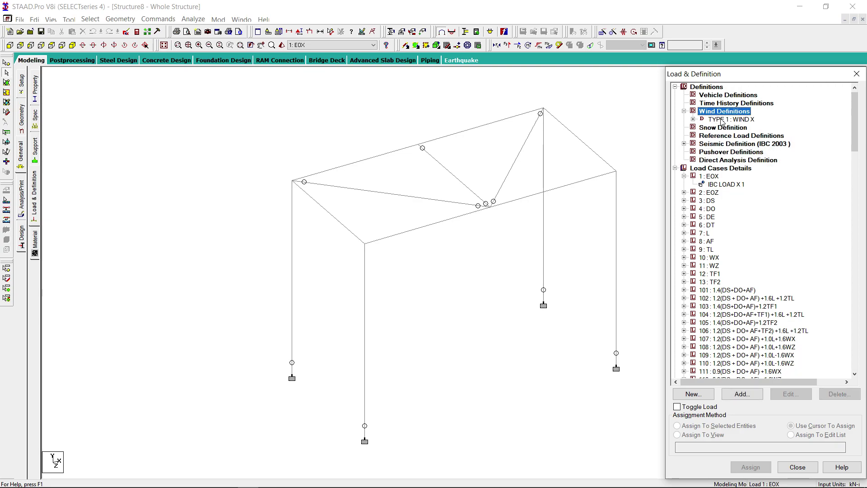
- Display the seismic load items of cases 1: EOX and 2: EOZ on the frame in turn
{"action": "left_click", "coordinate": [721, 185]}
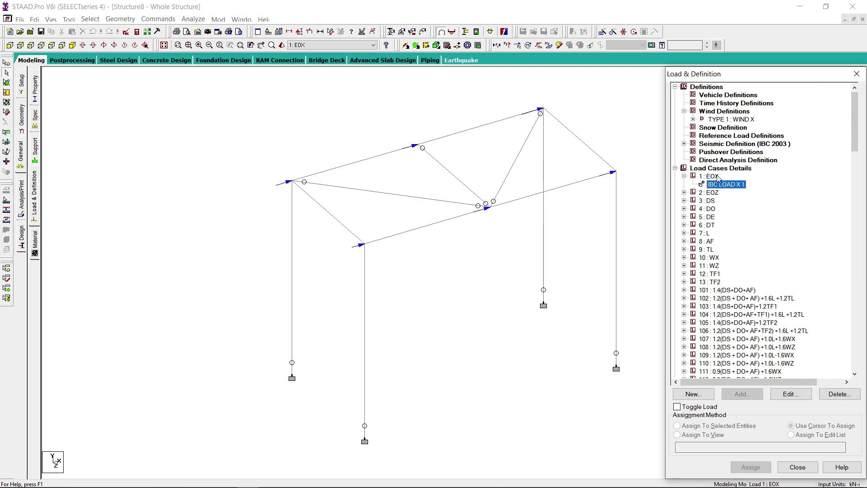
{"action": "left_click", "coordinate": [685, 192]}
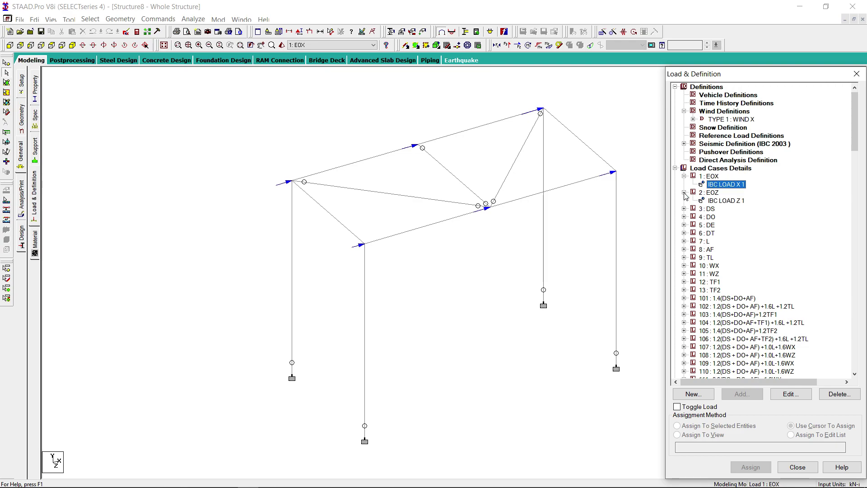
{"action": "left_click", "coordinate": [722, 201]}
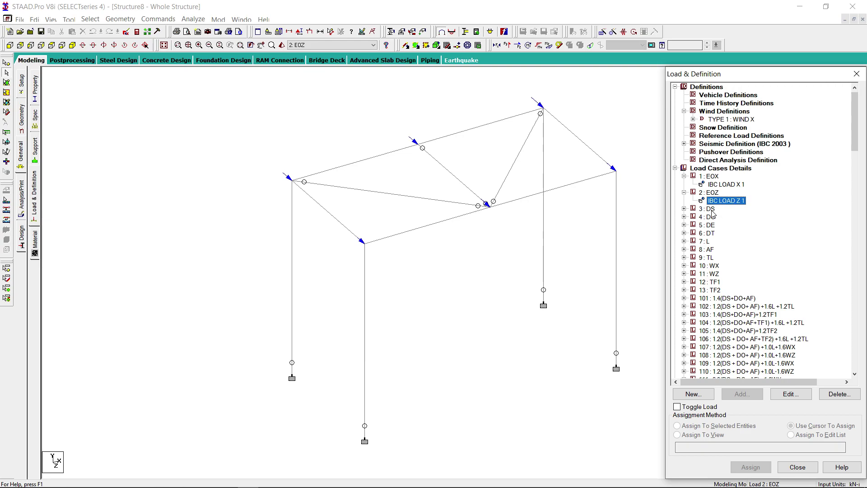
- Expand load case 3: DS and display its selfweight item on the frame
{"action": "left_click", "coordinate": [712, 210]}
{"action": "left_click", "coordinate": [684, 210]}
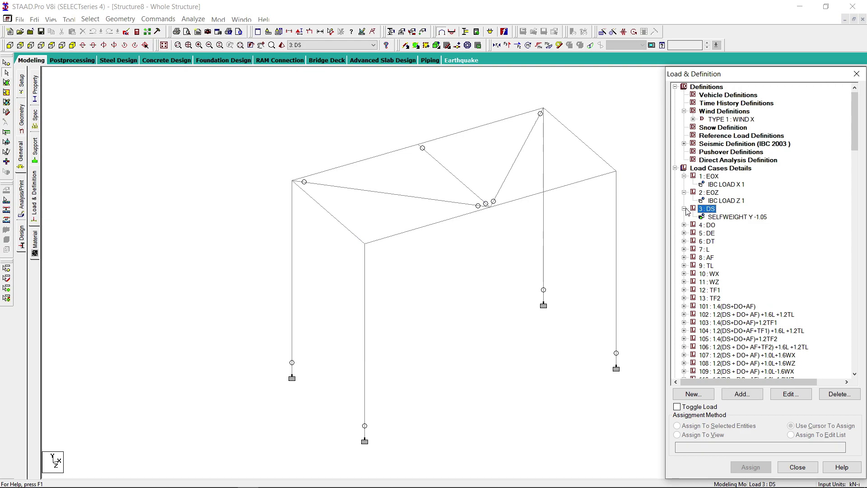
{"action": "left_click", "coordinate": [718, 218]}
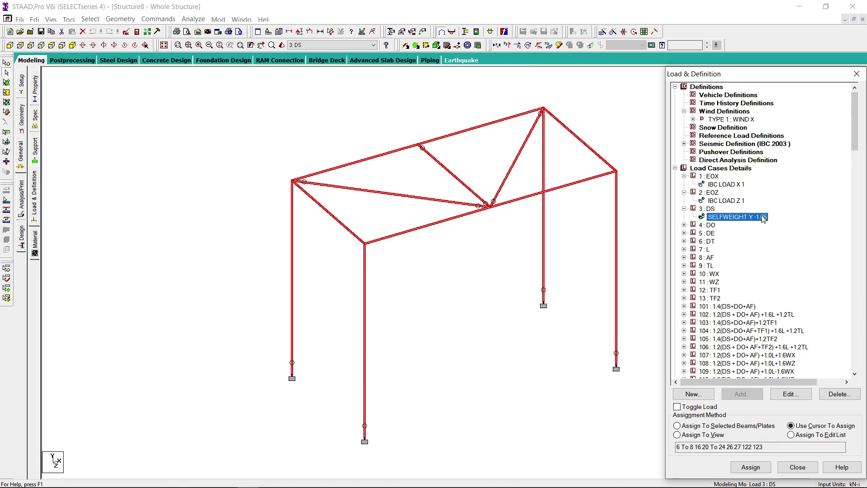
- Expand load case 4: DO and display each of its four concentrated GY member loads on the frame
{"action": "left_click", "coordinate": [685, 226]}
{"action": "left_click", "coordinate": [708, 225]}
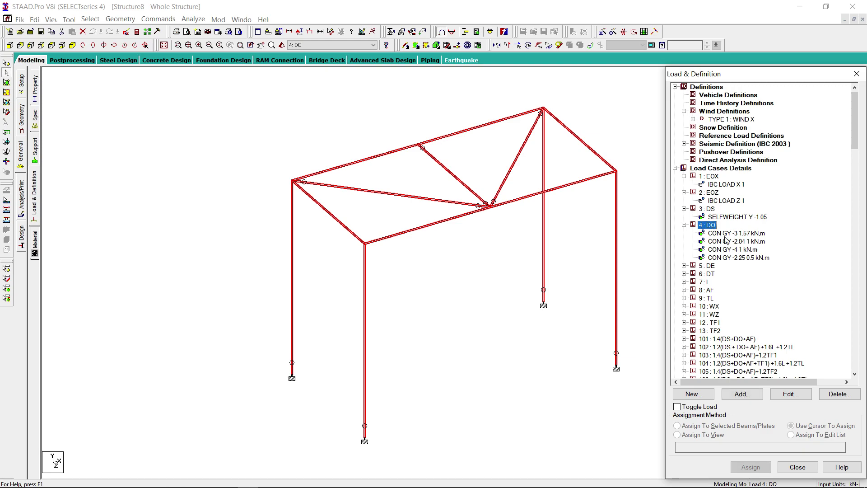
{"action": "left_click", "coordinate": [734, 233]}
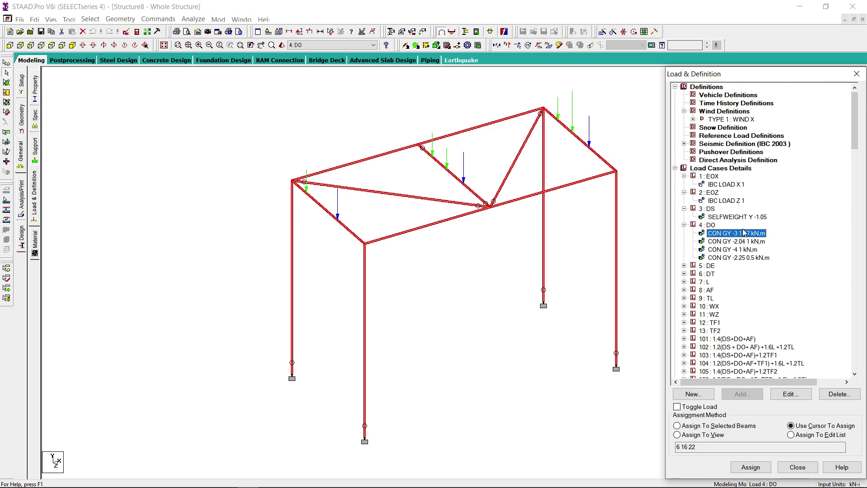
{"action": "left_click", "coordinate": [738, 243]}
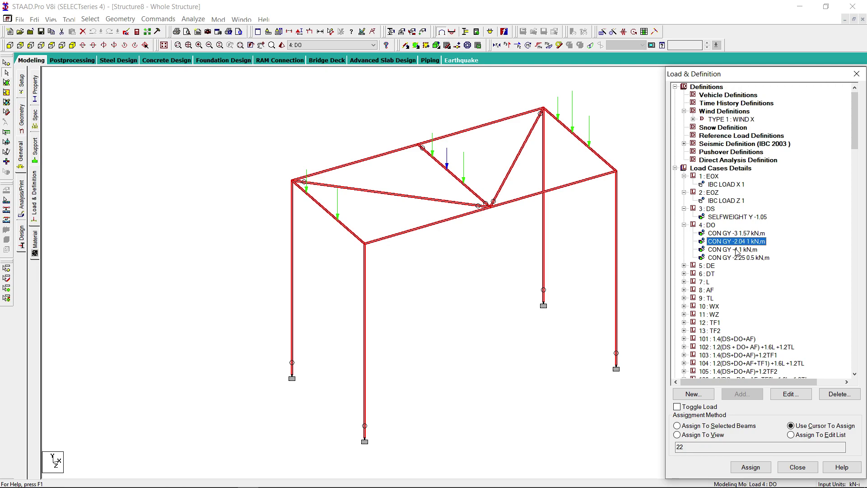
{"action": "left_click", "coordinate": [737, 249]}
{"action": "left_click", "coordinate": [730, 259]}
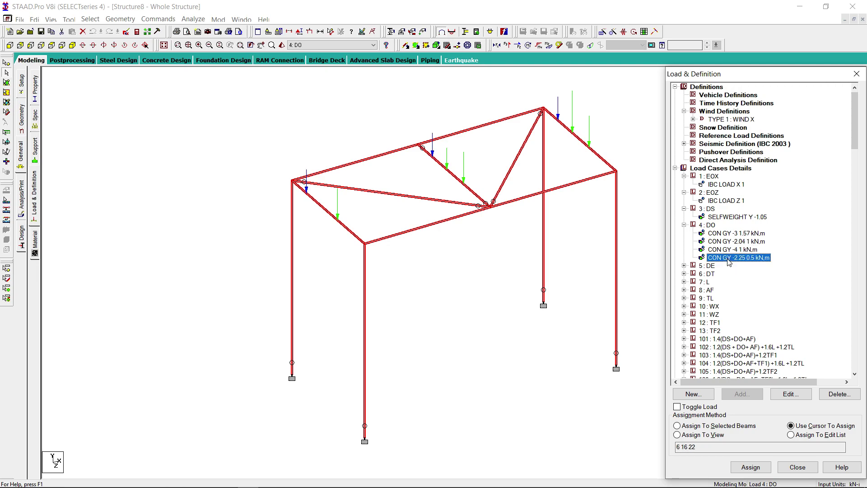
- Expand load case 5: DE and display its concentrated GY member loads one after another
{"action": "left_click", "coordinate": [684, 265]}
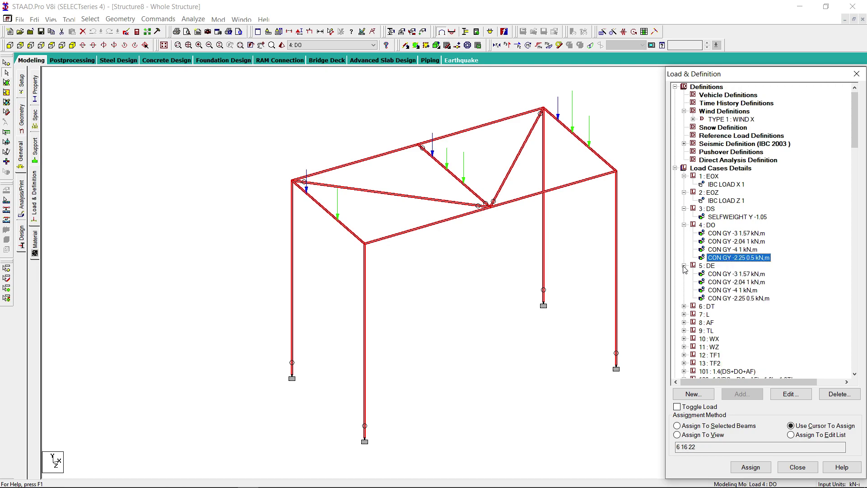
{"action": "left_click", "coordinate": [728, 275]}
{"action": "left_click", "coordinate": [732, 283]}
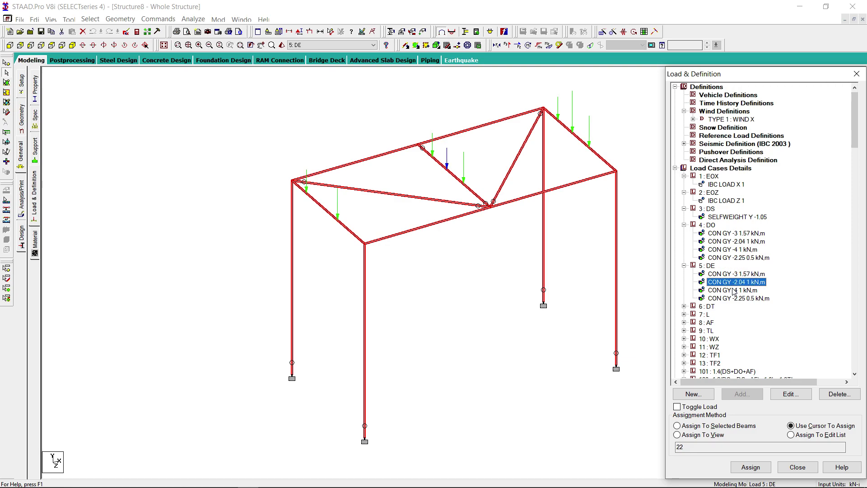
{"action": "left_click", "coordinate": [733, 290]}
{"action": "left_click", "coordinate": [735, 298]}
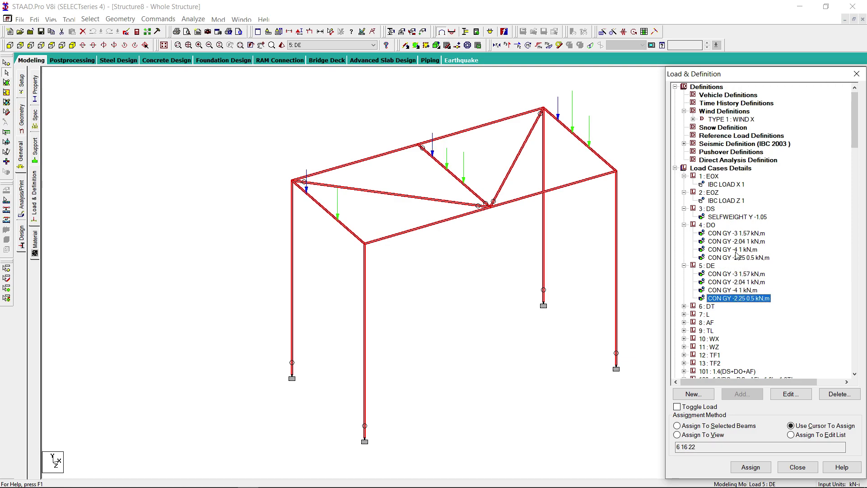
- Expand load case 6: DT and display its four concentrated loads, rechecking the CON GY -2.04 item of 4: DO for comparison
{"action": "left_click", "coordinate": [685, 307]}
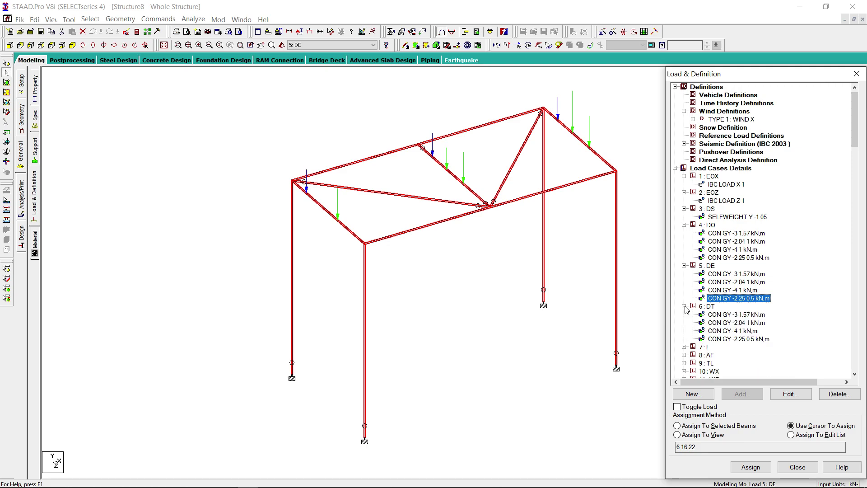
{"action": "left_click", "coordinate": [719, 316]}
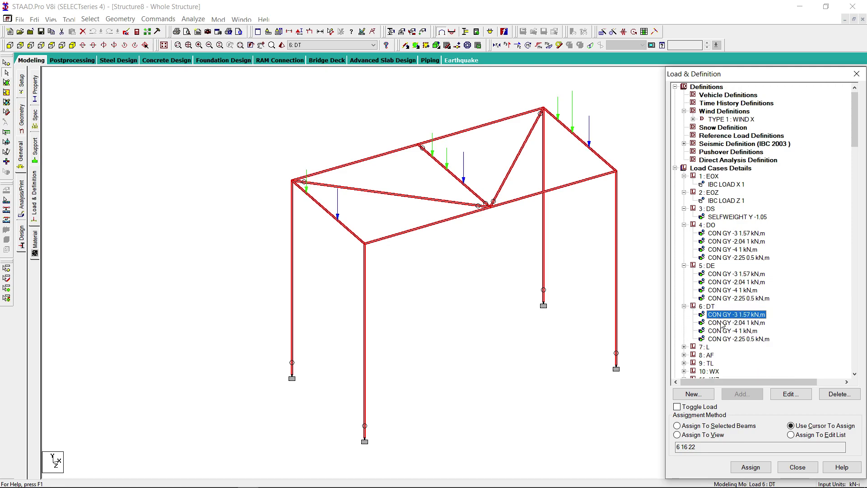
{"action": "left_click", "coordinate": [722, 324]}
{"action": "left_click", "coordinate": [727, 331]}
{"action": "left_click", "coordinate": [730, 339]}
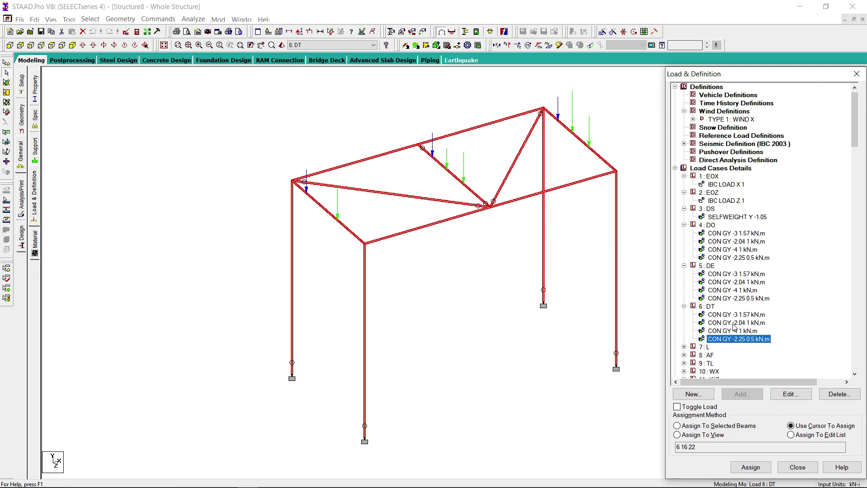
{"action": "left_click", "coordinate": [732, 242]}
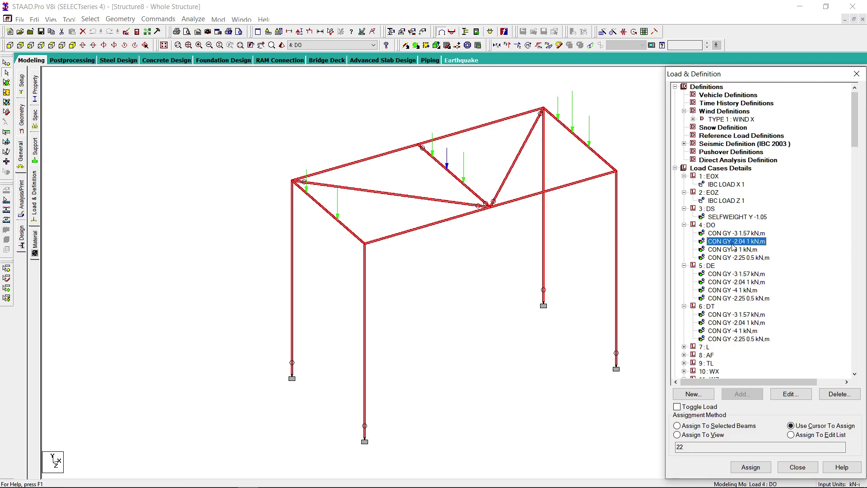
- Expand load case 7: L and display its FY nodal load on the frame
{"action": "scroll", "coordinate": [732, 240], "scroll_direction": "down", "scroll_amount": 3}
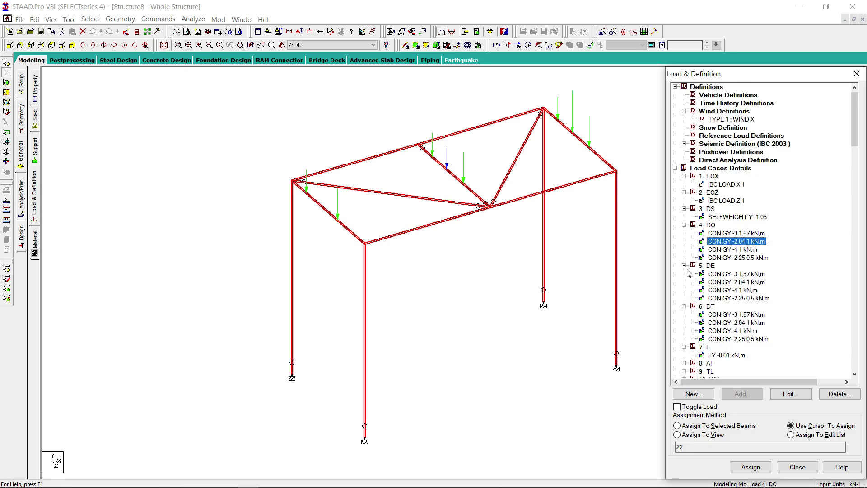
{"action": "scroll", "coordinate": [735, 314], "scroll_direction": "down", "scroll_amount": 2}
{"action": "left_click", "coordinate": [727, 315]}
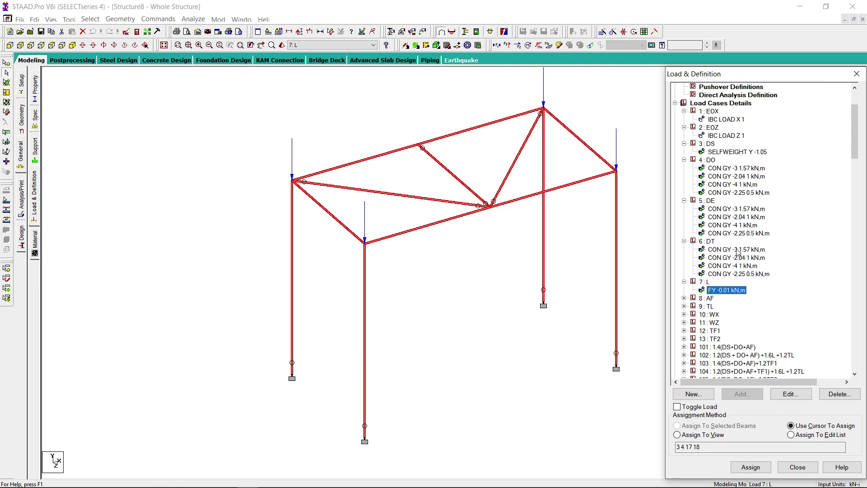
- Expand load case 8: AF and display each of its concentrated GX and GZ member loads
{"action": "scroll", "coordinate": [738, 251], "scroll_direction": "down", "scroll_amount": 2}
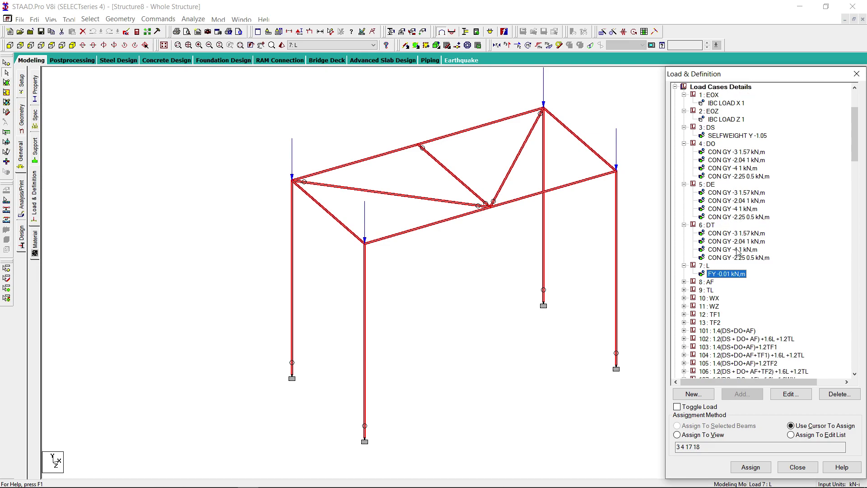
{"action": "scroll", "coordinate": [737, 251], "scroll_direction": "down", "scroll_amount": 2}
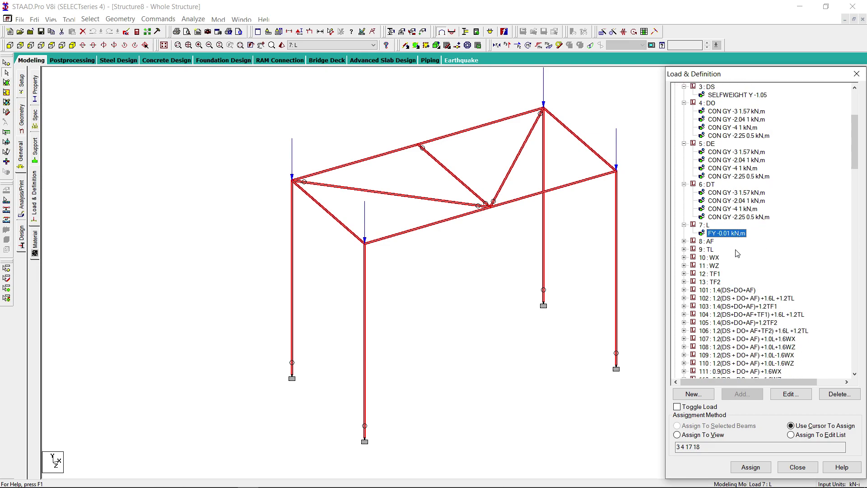
{"action": "left_click", "coordinate": [707, 242]}
{"action": "left_click", "coordinate": [685, 242]}
{"action": "scroll", "coordinate": [740, 254], "scroll_direction": "down", "scroll_amount": 4}
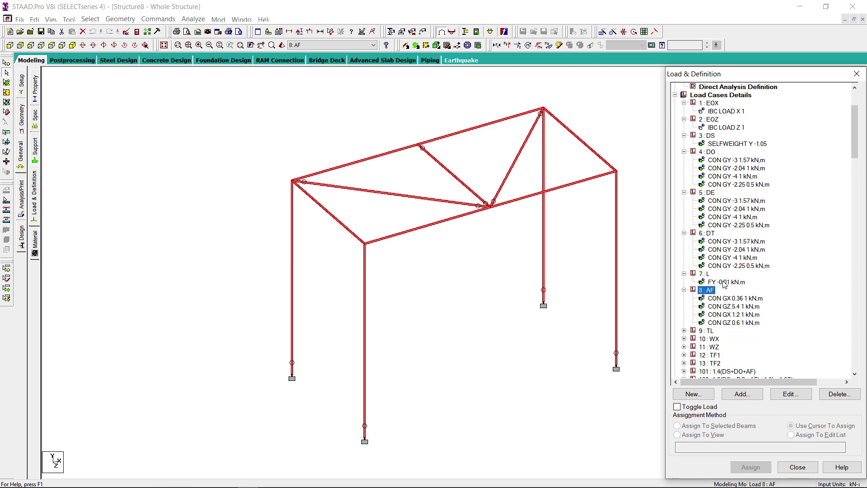
{"action": "left_click", "coordinate": [740, 251]}
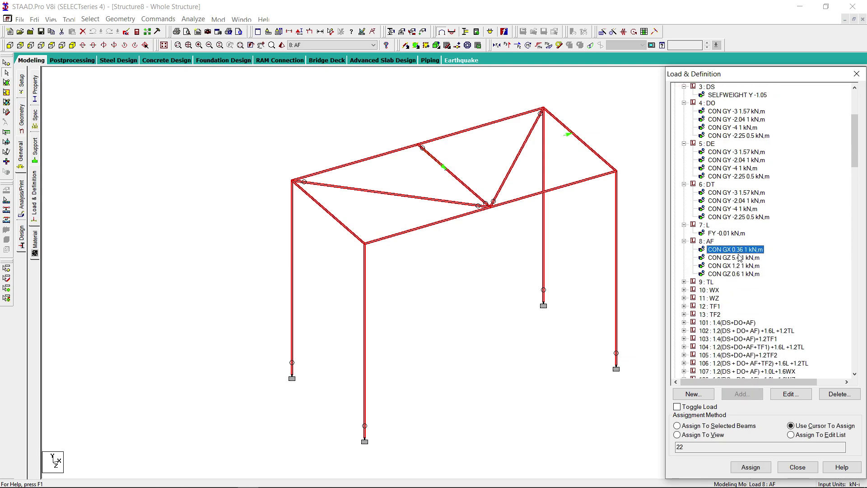
{"action": "left_click", "coordinate": [738, 259]}
{"action": "left_click", "coordinate": [737, 267]}
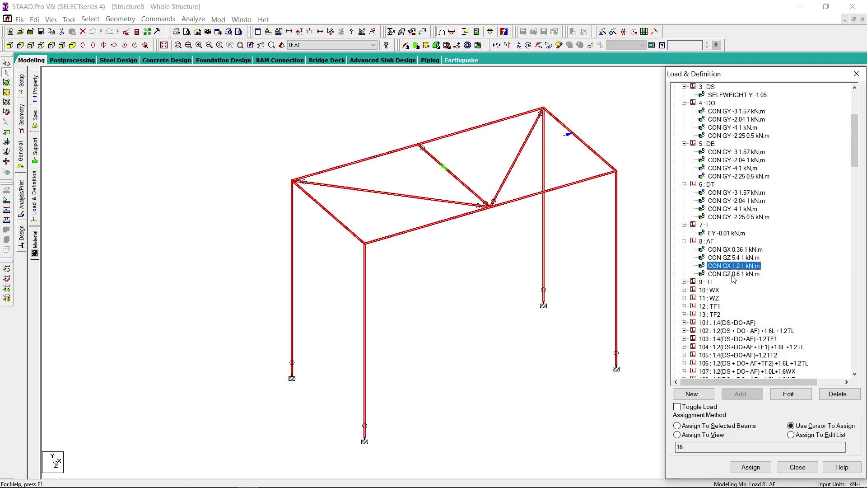
{"action": "left_click", "coordinate": [733, 274]}
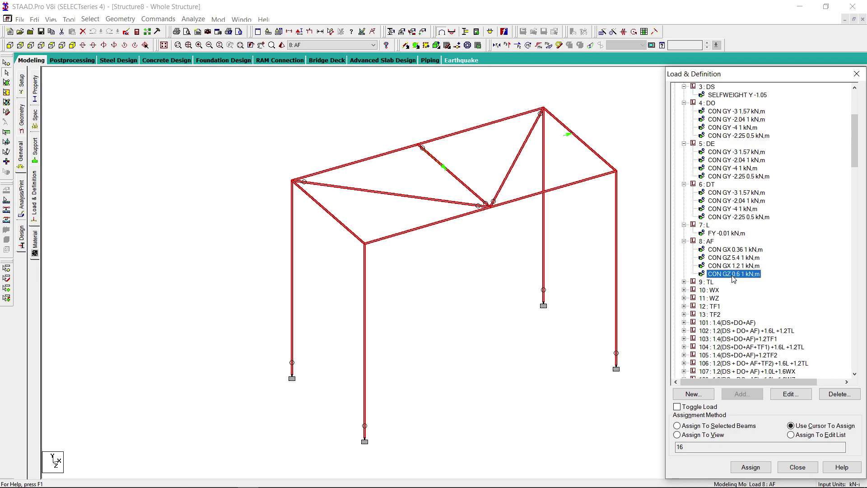
- Expand load case 9: TL and display its four concentrated GX and GZ member loads in turn
{"action": "scroll", "coordinate": [734, 278], "scroll_direction": "down", "scroll_amount": 3}
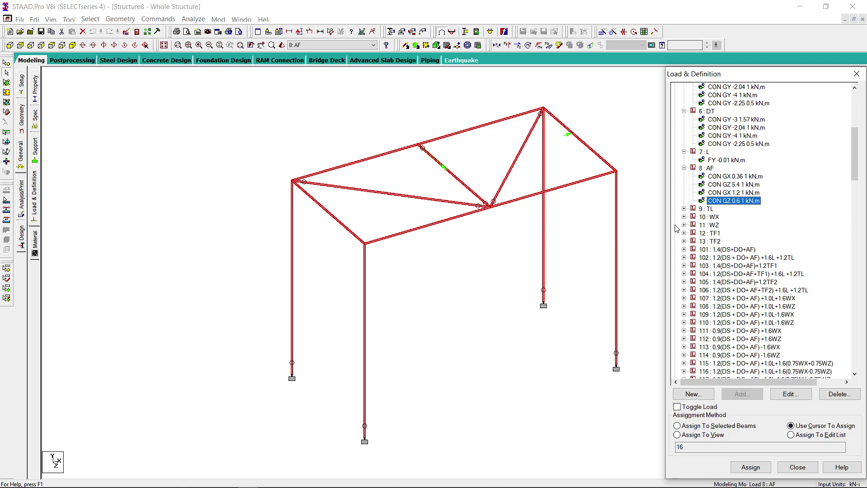
{"action": "scroll", "coordinate": [686, 213], "scroll_direction": "up", "scroll_amount": 5}
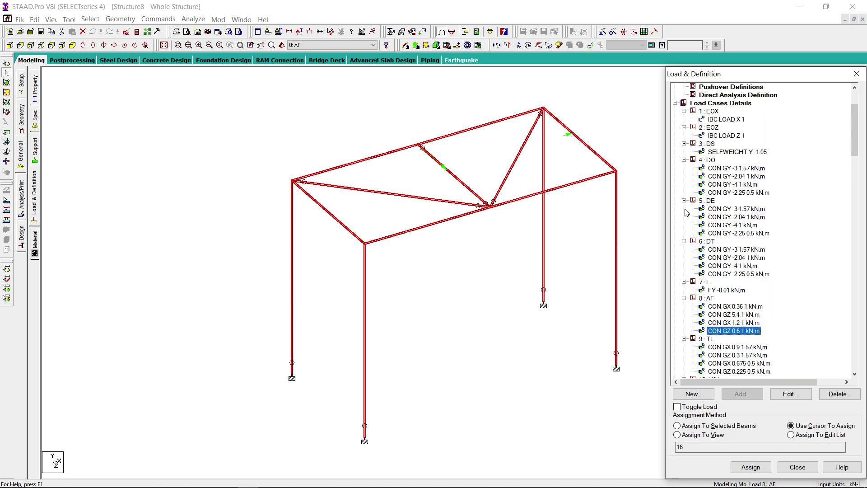
{"action": "scroll", "coordinate": [687, 213], "scroll_direction": "down", "scroll_amount": 5}
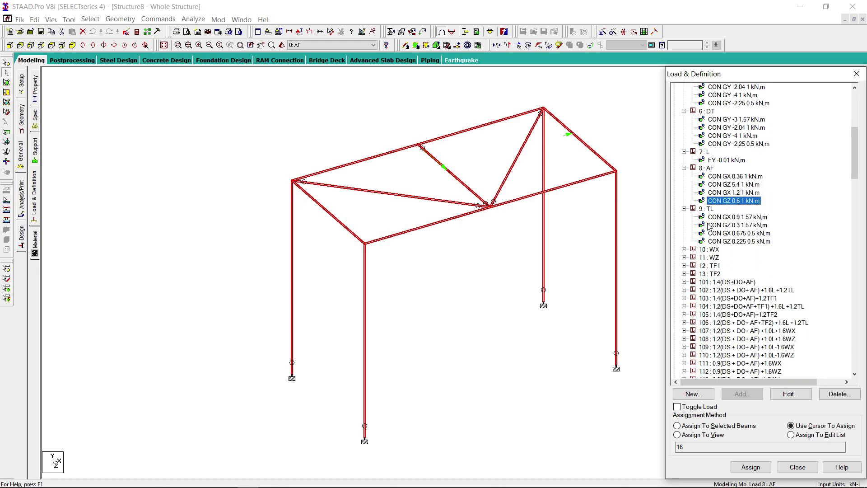
{"action": "left_click", "coordinate": [709, 209]}
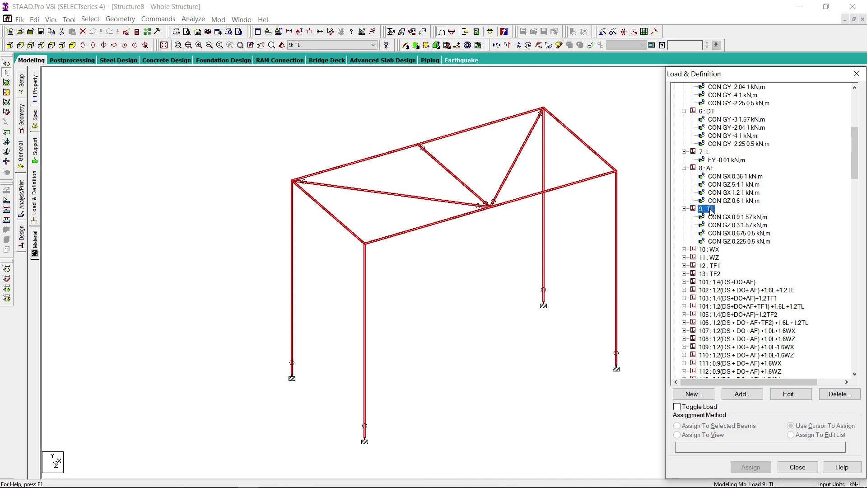
{"action": "left_click", "coordinate": [726, 218]}
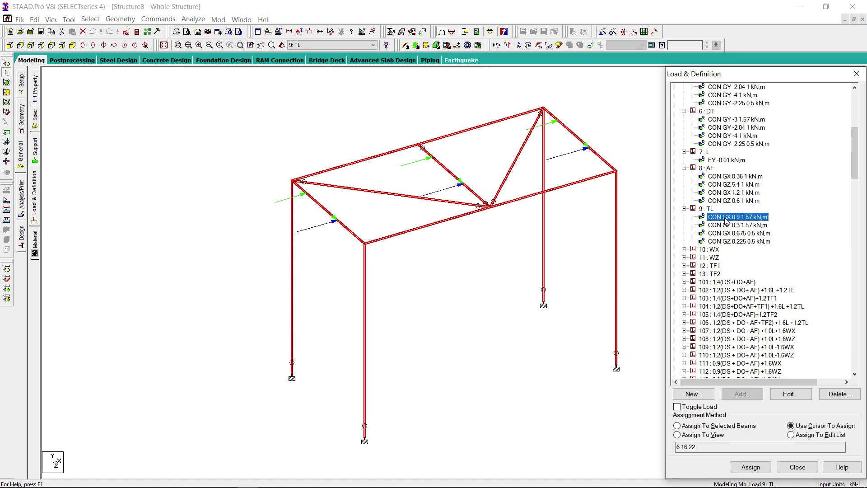
{"action": "left_click", "coordinate": [726, 226]}
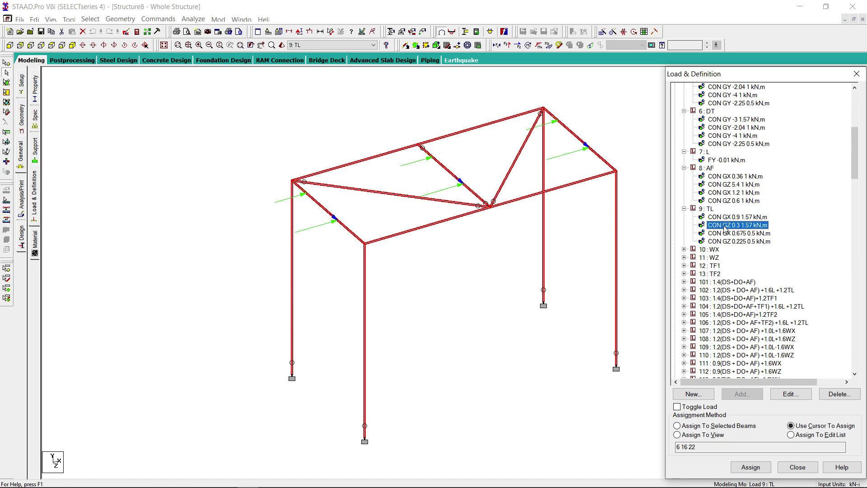
{"action": "left_click", "coordinate": [728, 234]}
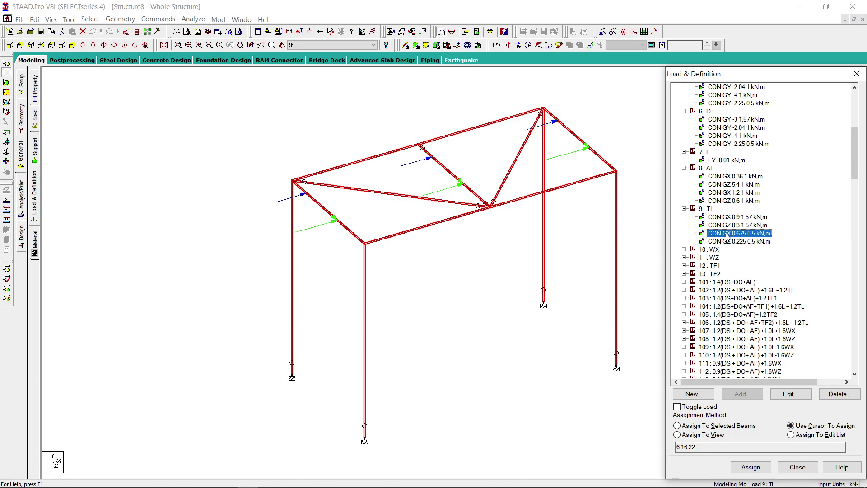
{"action": "key", "text": "Down"}
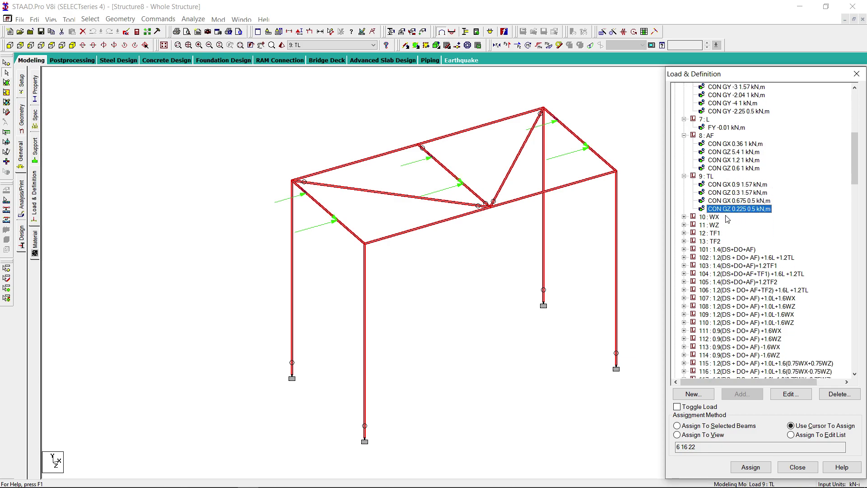
- Expand load case 10: WX and select its X-direction wind load to display it on the frame
{"action": "left_click", "coordinate": [684, 217]}
{"action": "scroll", "coordinate": [704, 225], "scroll_direction": "down", "scroll_amount": 7}
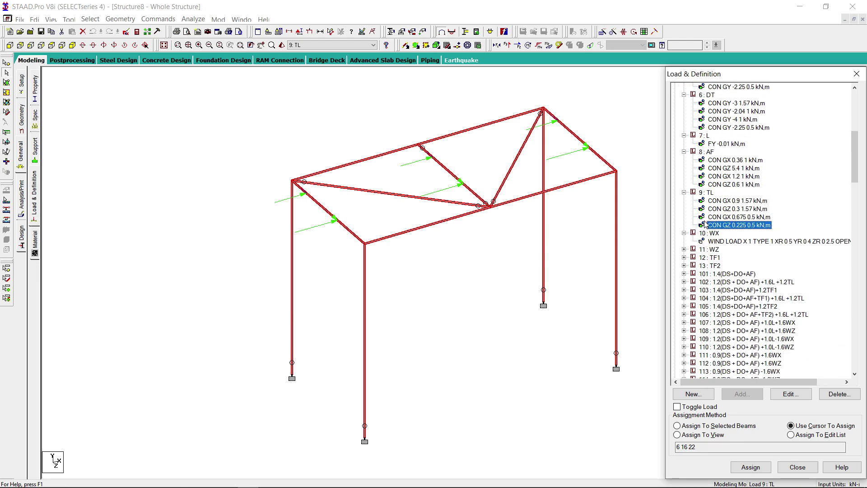
{"action": "left_click", "coordinate": [739, 201]}
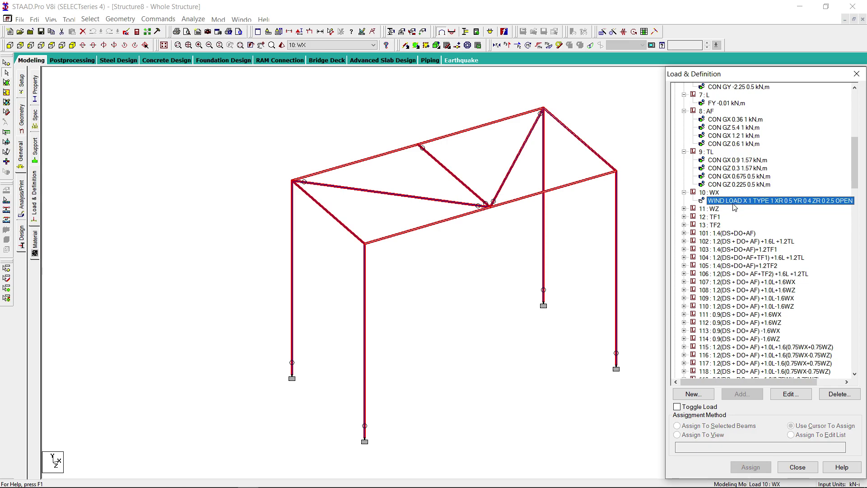
- Set the distributed force load scale to 10 lb/ft per m so the wind load is drawn larger
{"action": "left_click", "coordinate": [310, 31]}
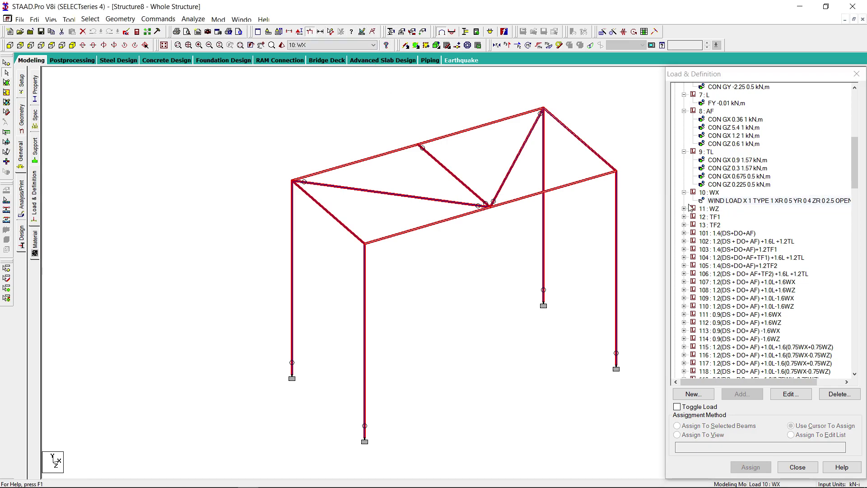
{"action": "left_click", "coordinate": [362, 31]}
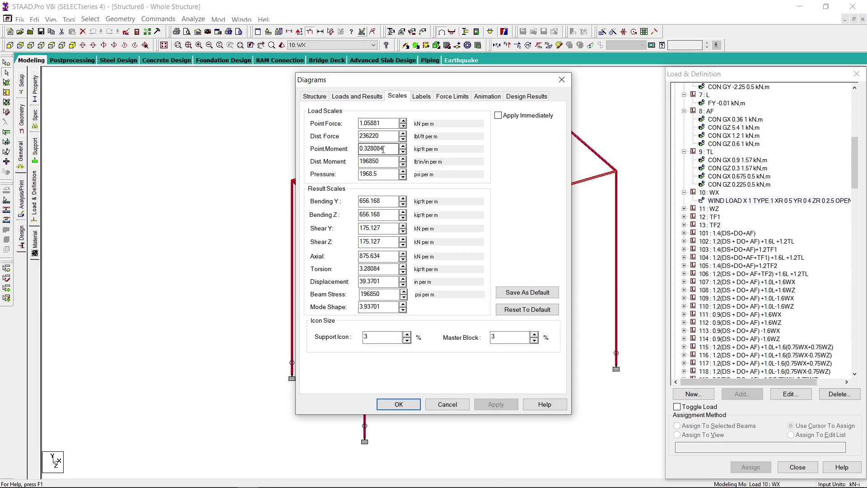
{"action": "double_click", "coordinate": [373, 135]}
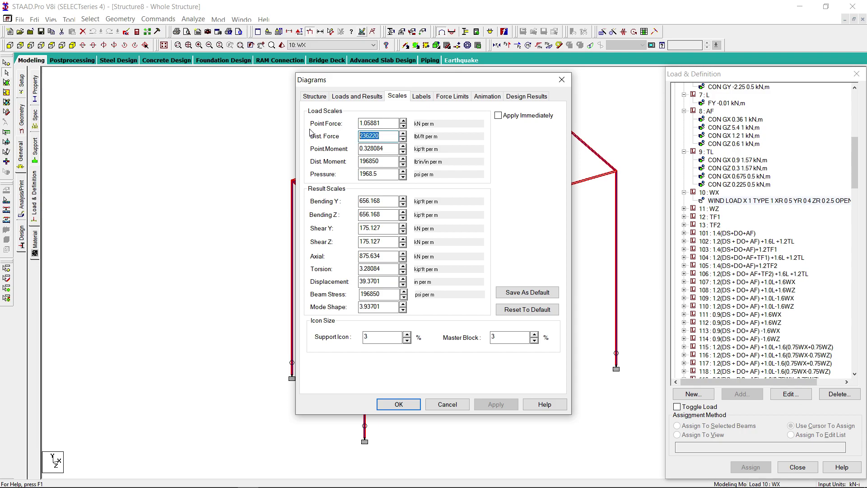
{"action": "type", "text": "10"}
{"action": "key", "text": "Return"}
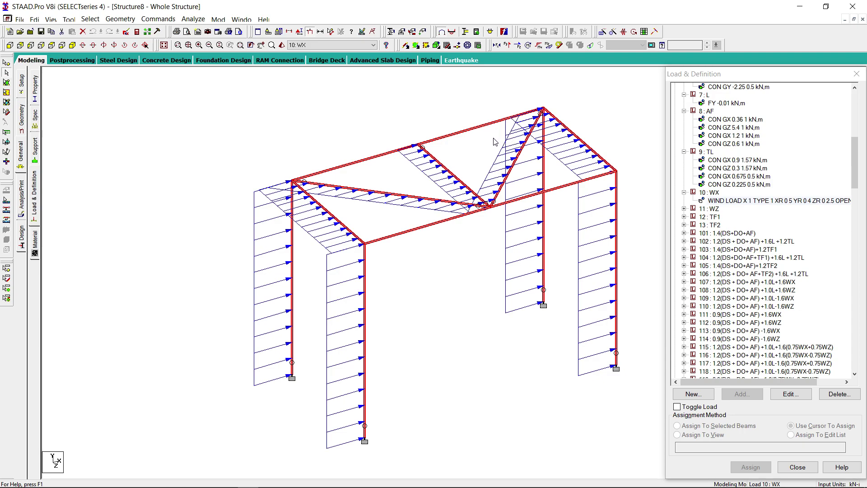
- Expand load case 11: WZ and select its Z-direction wind load item
{"action": "left_click", "coordinate": [684, 208]}
{"action": "scroll", "coordinate": [732, 276], "scroll_direction": "down", "scroll_amount": 3}
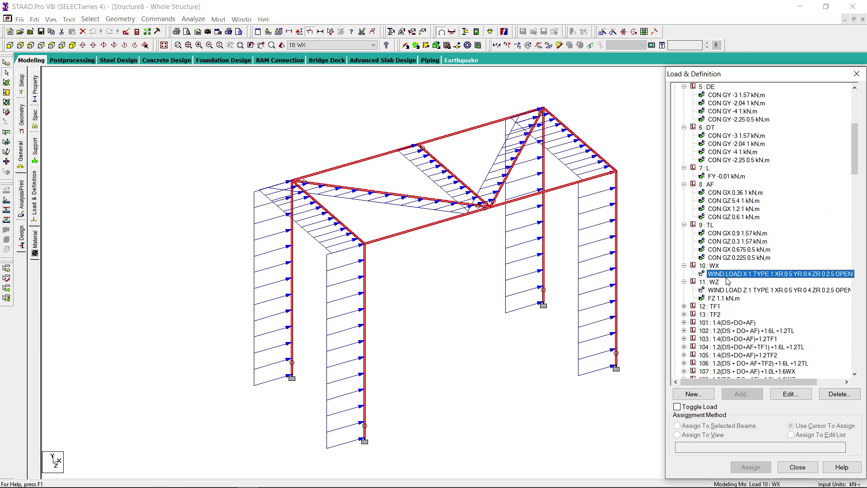
{"action": "left_click", "coordinate": [726, 290]}
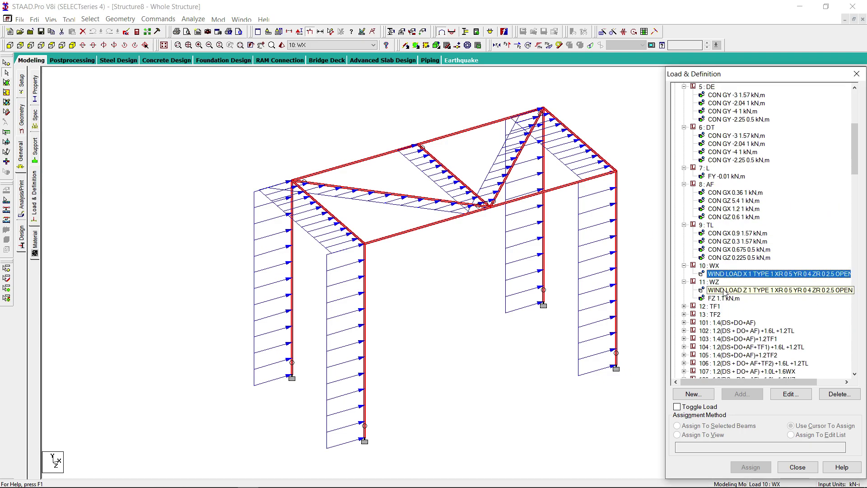
- Expand load case 12: TF1 and display its TEMP 20 load on the frame
{"action": "scroll", "coordinate": [705, 257], "scroll_direction": "down", "scroll_amount": 2}
{"action": "double_click", "coordinate": [712, 250]}
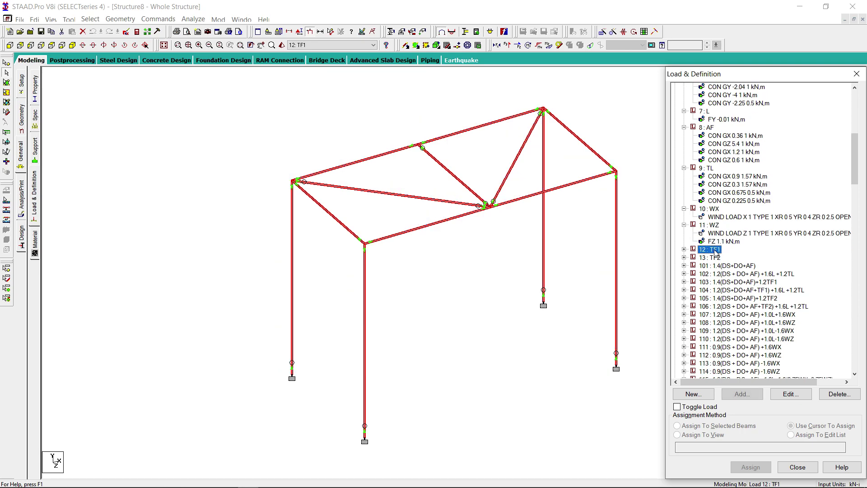
{"action": "scroll", "coordinate": [719, 258], "scroll_direction": "up", "scroll_amount": 5}
{"action": "scroll", "coordinate": [722, 263], "scroll_direction": "down", "scroll_amount": 4}
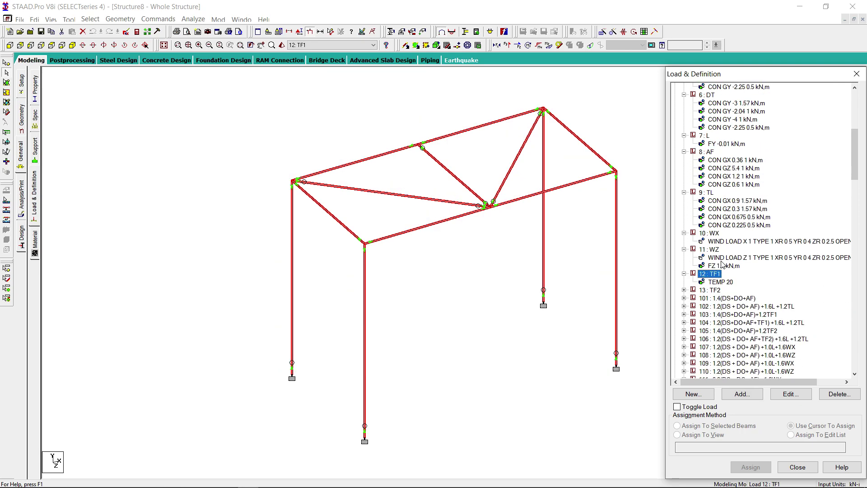
{"action": "left_click", "coordinate": [719, 283]}
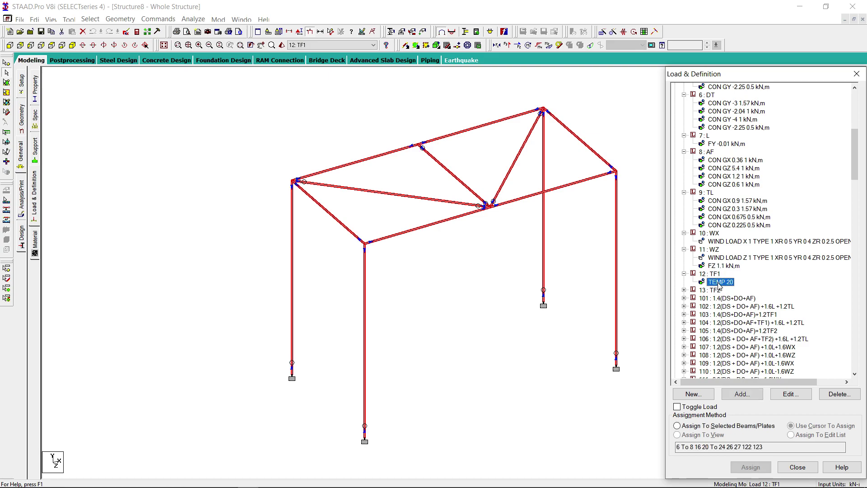
- Expand load case 13: TF2 and display its TEMP -20 load, comparing it with the TEMP 20 load of 12: TF1
{"action": "left_click", "coordinate": [685, 290]}
{"action": "scroll", "coordinate": [687, 294], "scroll_direction": "down", "scroll_amount": 3}
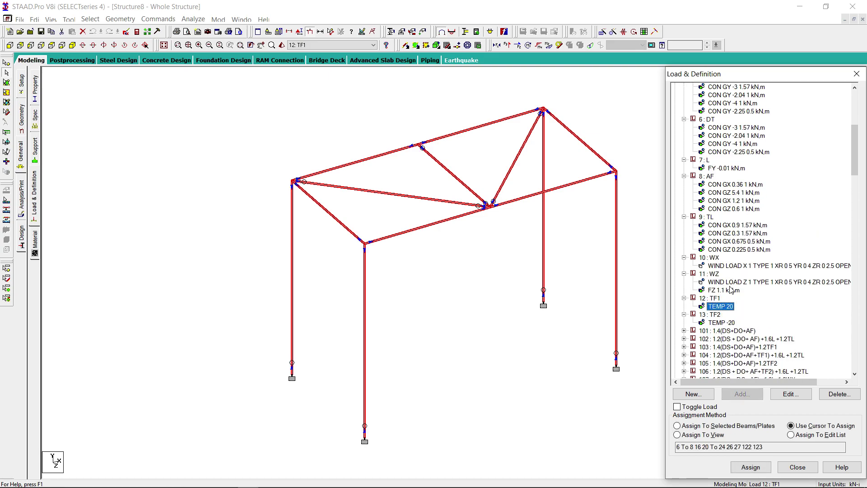
{"action": "left_click", "coordinate": [733, 290]}
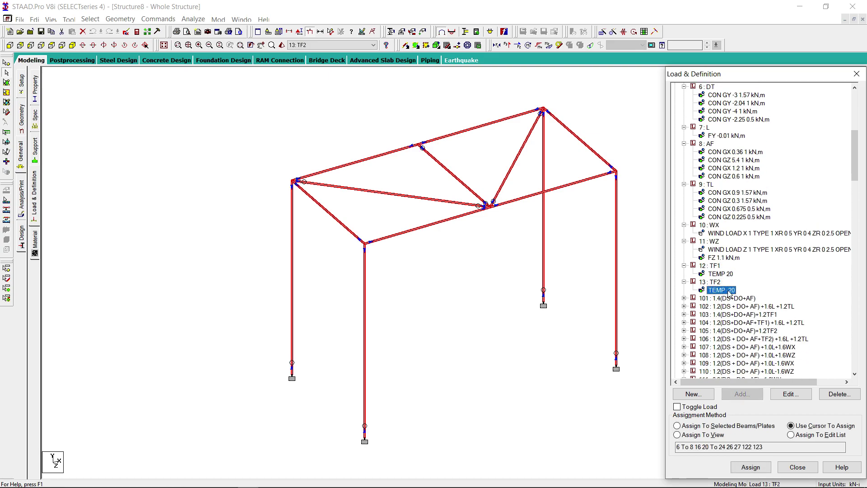
{"action": "left_click", "coordinate": [724, 277]}
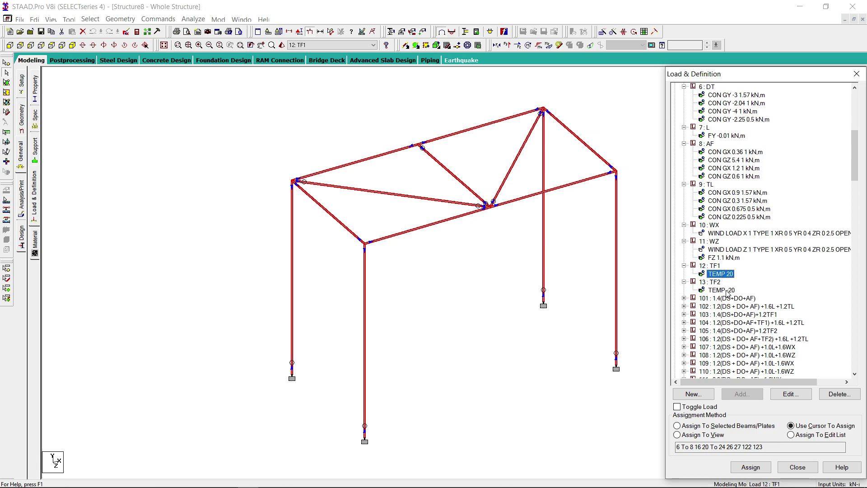
{"action": "left_click", "coordinate": [727, 290]}
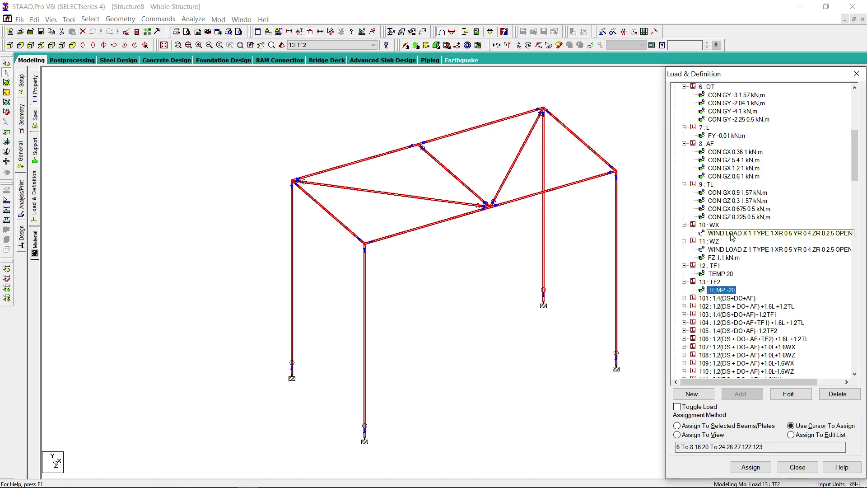
- Display the first and last strength combinations, 101: 1.4(DS+DO+AF) and 158: 1.2(DS+DT)+1.0L-0.96WZ
{"action": "left_click_drag", "start_coordinate": [857, 168], "coordinate": [857, 194]}
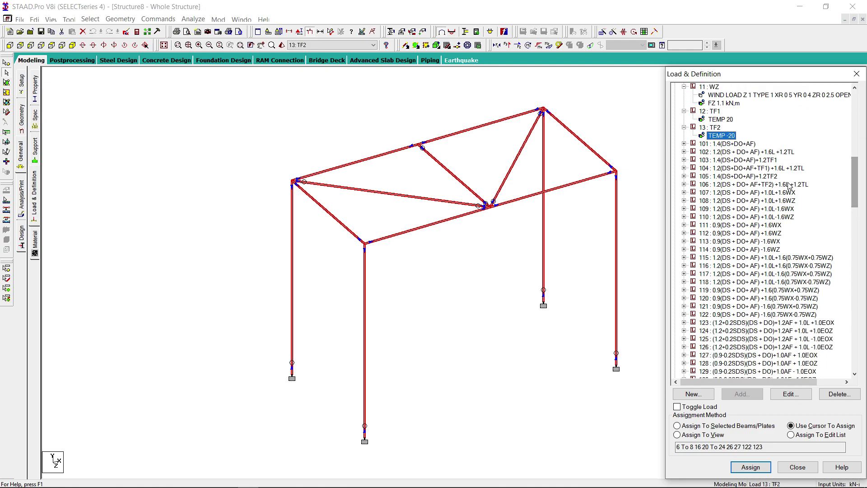
{"action": "left_click", "coordinate": [719, 145]}
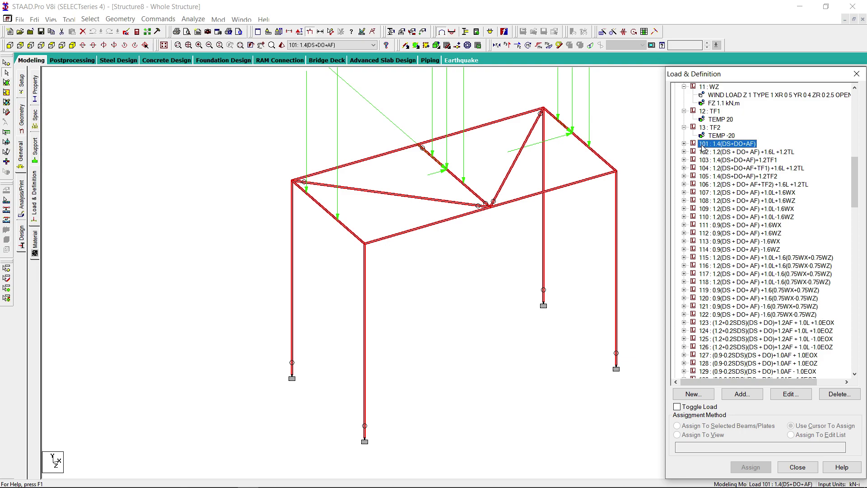
{"action": "scroll", "coordinate": [728, 204], "scroll_direction": "down", "scroll_amount": 8}
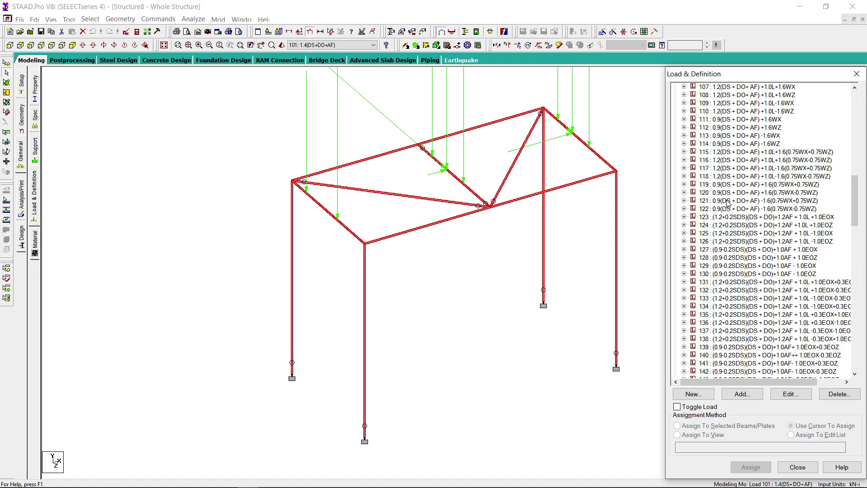
{"action": "left_click_drag", "start_coordinate": [855, 222], "coordinate": [857, 250]}
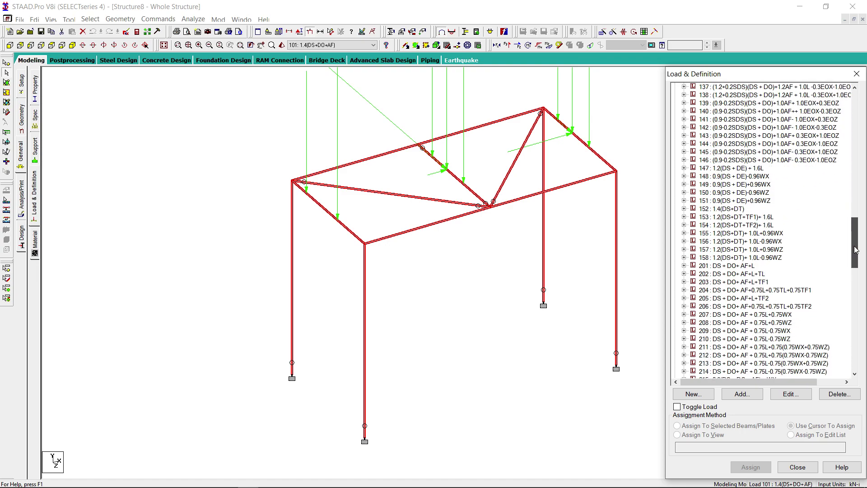
{"action": "left_click", "coordinate": [732, 259]}
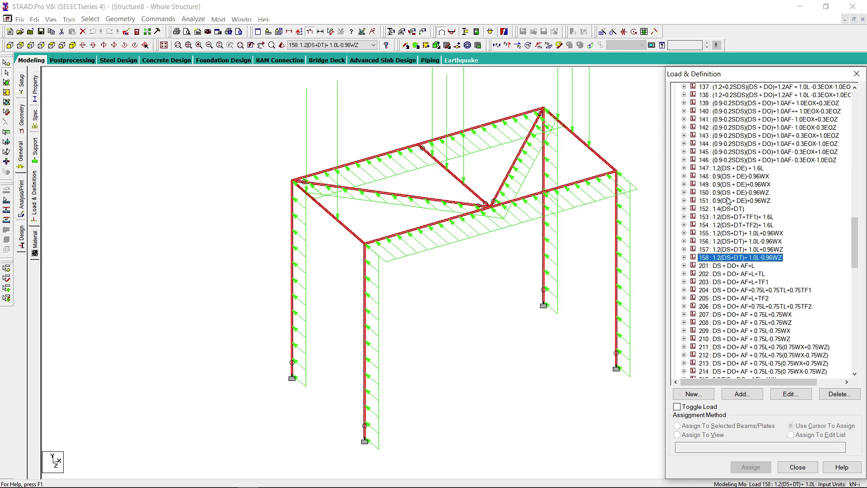
- Return to combination 101 and read through the strength combinations down to the seismic group 123 to 146
{"action": "scroll", "coordinate": [728, 201], "scroll_direction": "up", "scroll_amount": 5}
{"action": "scroll", "coordinate": [729, 200], "scroll_direction": "up", "scroll_amount": 12}
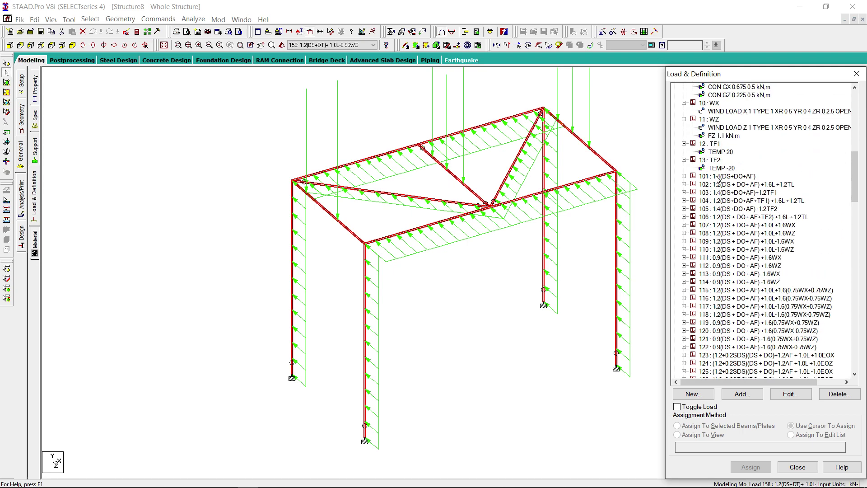
{"action": "left_click", "coordinate": [714, 177]}
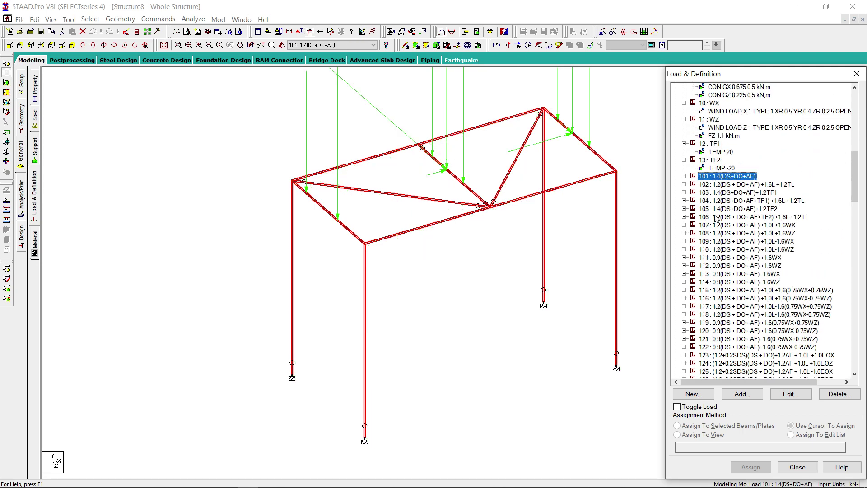
{"action": "scroll", "coordinate": [716, 217], "scroll_direction": "down", "scroll_amount": 4}
{"action": "scroll", "coordinate": [715, 217], "scroll_direction": "down", "scroll_amount": 5}
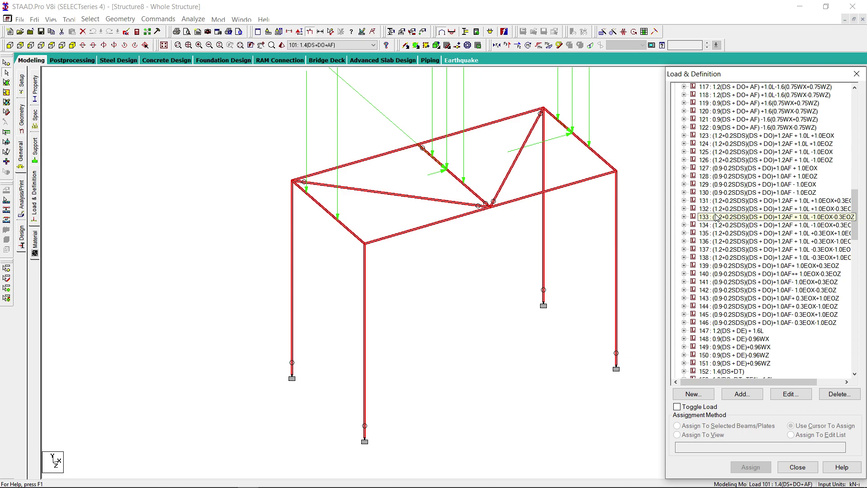
- Switch to the ASCE 7-05 PDF in Acrobat Reader and highlight strength design seismic combinations 5 and 7 on page 156
{"action": "mouse_move", "coordinate": [558, 484]}
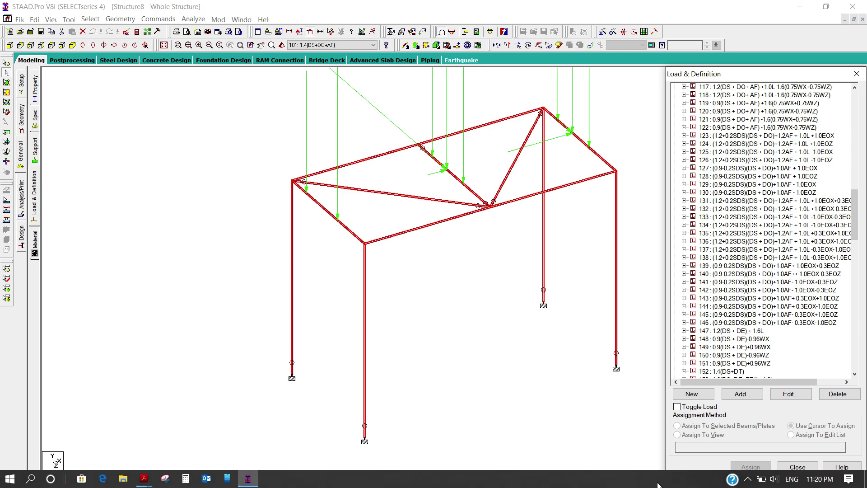
{"action": "mouse_move", "coordinate": [145, 480]}
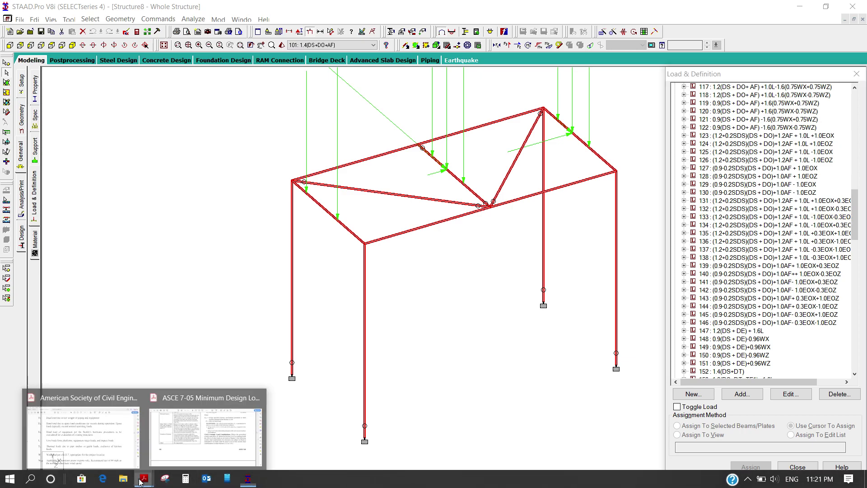
{"action": "left_click", "coordinate": [180, 444]}
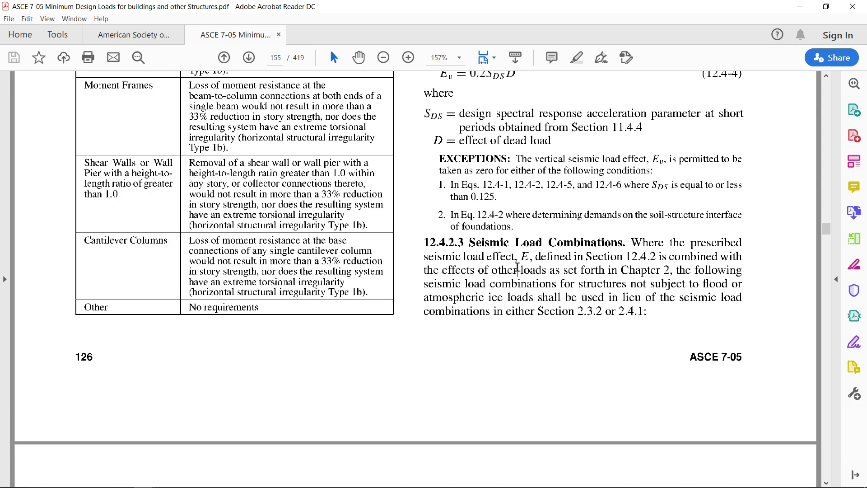
{"action": "scroll", "coordinate": [518, 267], "scroll_direction": "down", "scroll_amount": 8}
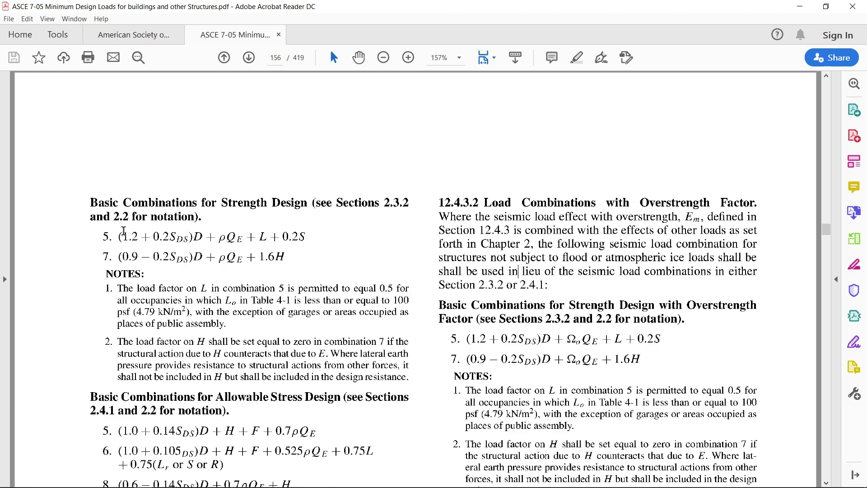
{"action": "left_click_drag", "start_coordinate": [121, 237], "coordinate": [303, 247]}
{"action": "left_click_drag", "start_coordinate": [119, 255], "coordinate": [287, 256]}
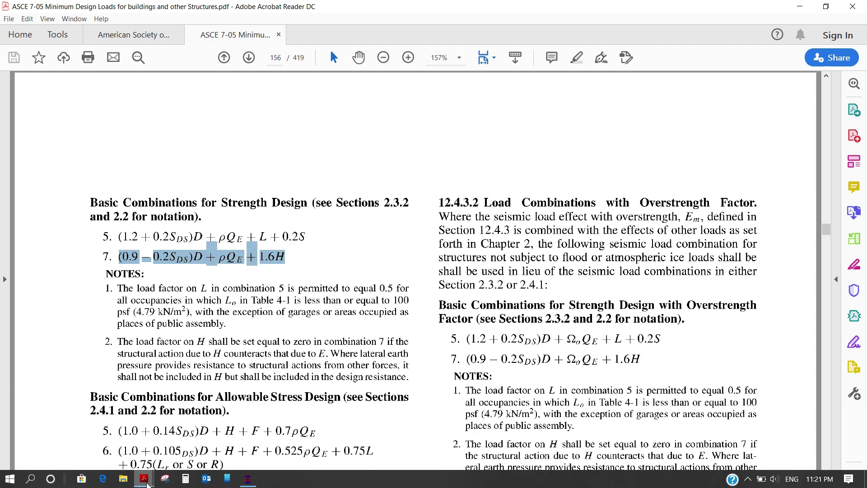
- Switch back to STAAD.Pro and review combinations 201 to 269, displaying the first and last, plus groups 160 to 167 and 280 to 287
{"action": "left_click", "coordinate": [250, 481]}
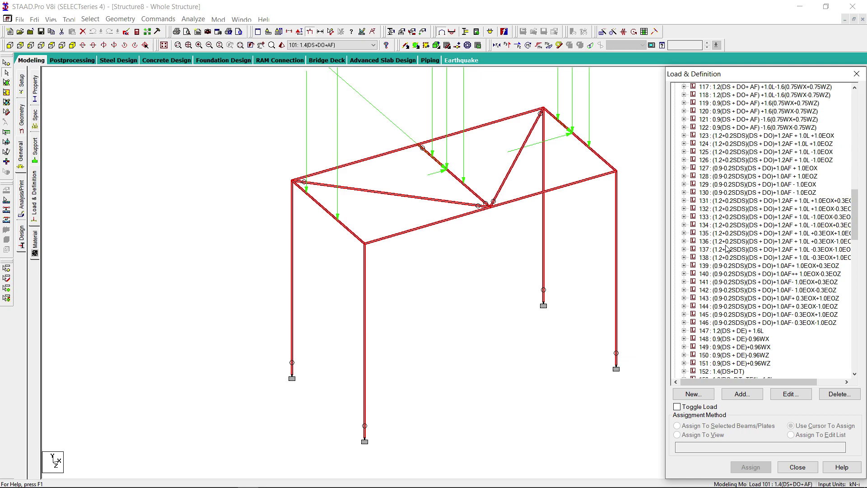
{"action": "left_click_drag", "start_coordinate": [857, 217], "coordinate": [852, 261]}
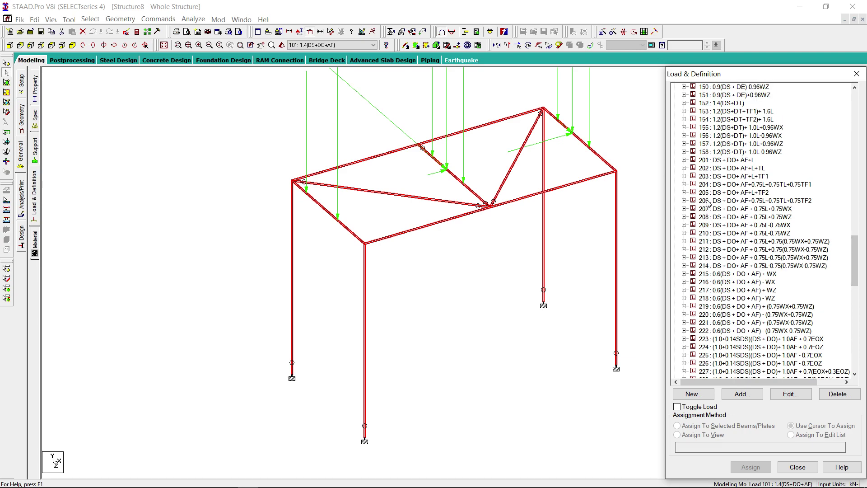
{"action": "left_click", "coordinate": [720, 162]}
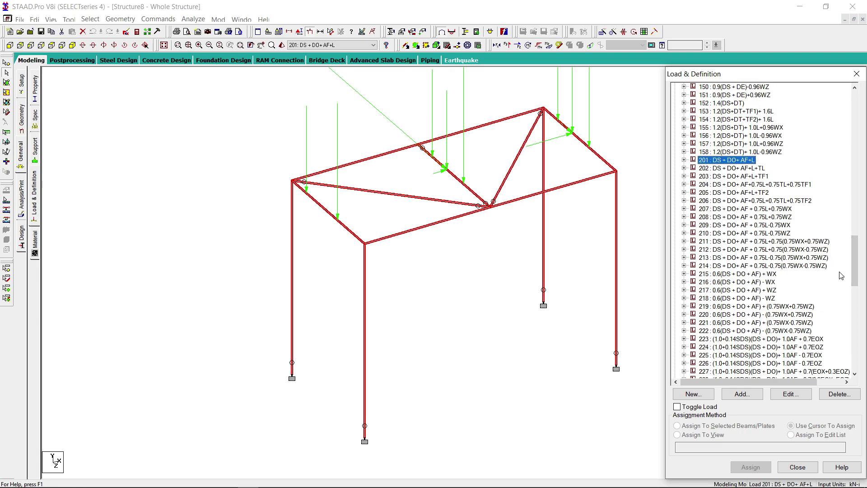
{"action": "mouse_move", "coordinate": [857, 263]}
{"action": "left_mouse_down"}
{"action": "mouse_move", "coordinate": [851, 338]}
{"action": "mouse_move", "coordinate": [848, 270]}
{"action": "left_mouse_up"}
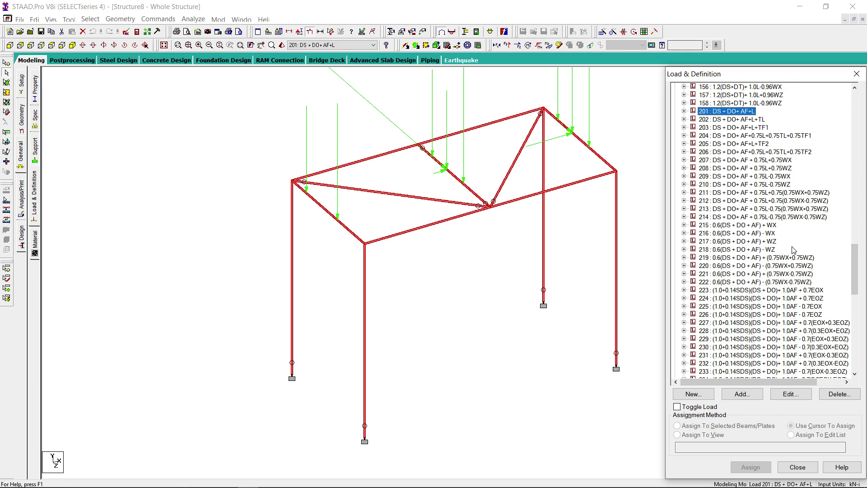
{"action": "left_click_drag", "start_coordinate": [854, 262], "coordinate": [849, 327]}
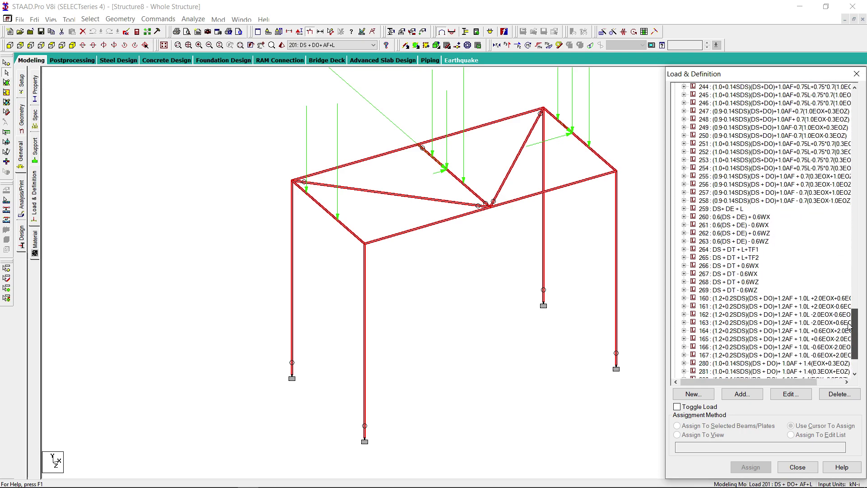
{"action": "left_click", "coordinate": [729, 291]}
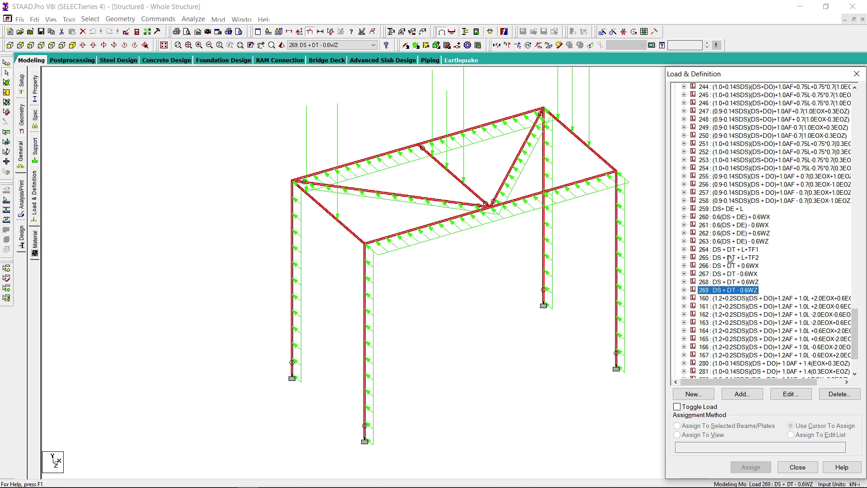
{"action": "scroll", "coordinate": [730, 259], "scroll_direction": "down", "scroll_amount": 3}
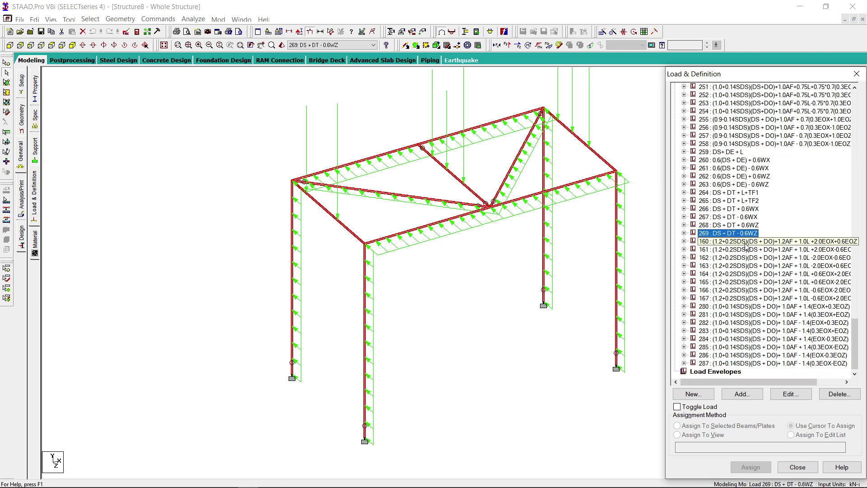
- Display combinations 160, 161, 163, 167, 280, 282 and 285 on the frame, then return to the primary load cases
{"action": "left_click", "coordinate": [745, 243]}
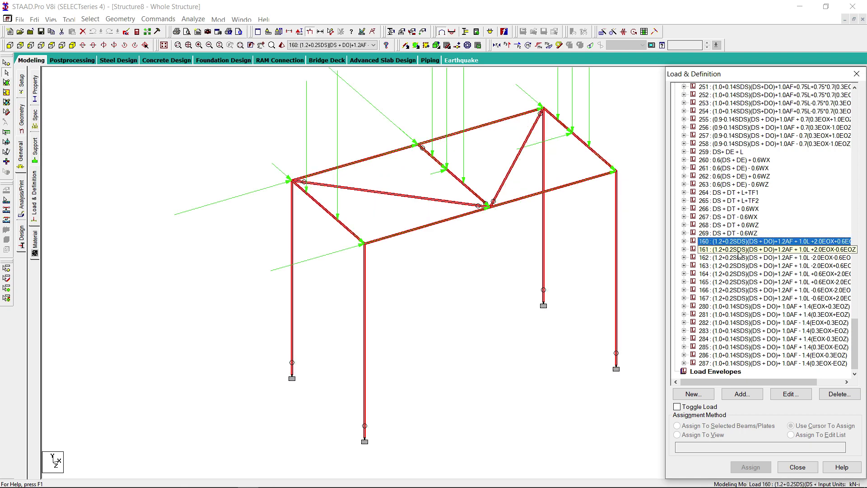
{"action": "left_click", "coordinate": [741, 250]}
{"action": "left_click", "coordinate": [736, 266]}
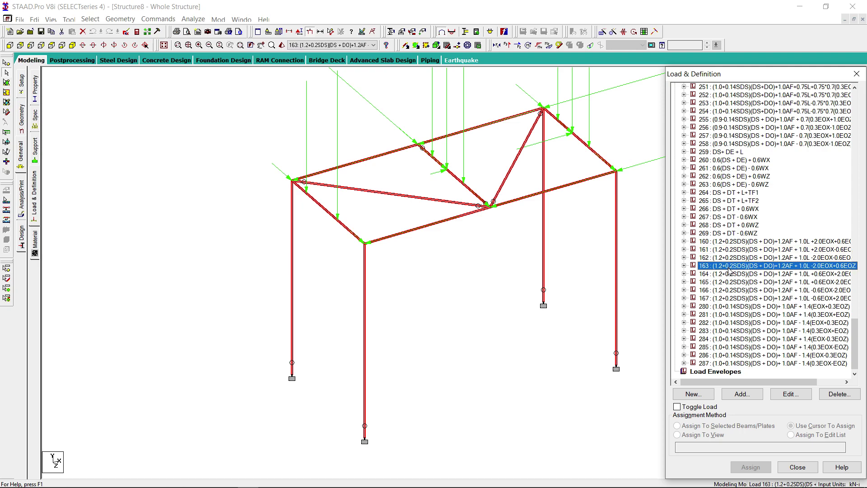
{"action": "left_click", "coordinate": [732, 299]}
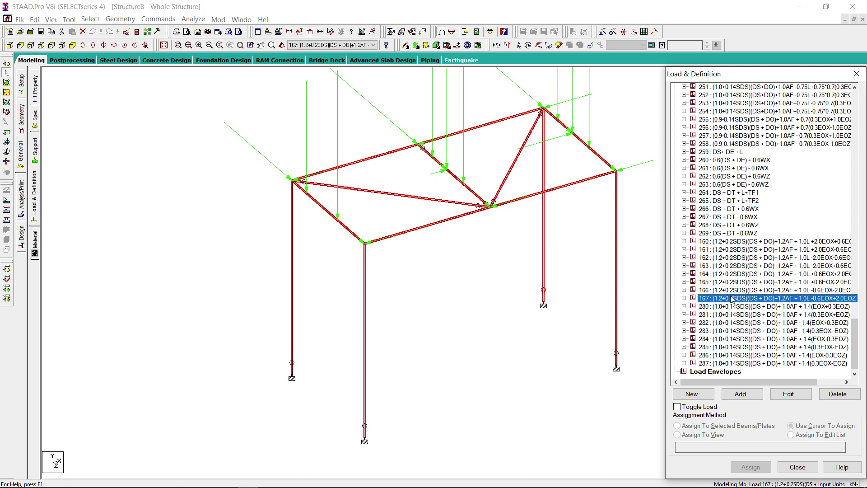
{"action": "left_click", "coordinate": [732, 307]}
{"action": "left_click", "coordinate": [733, 323]}
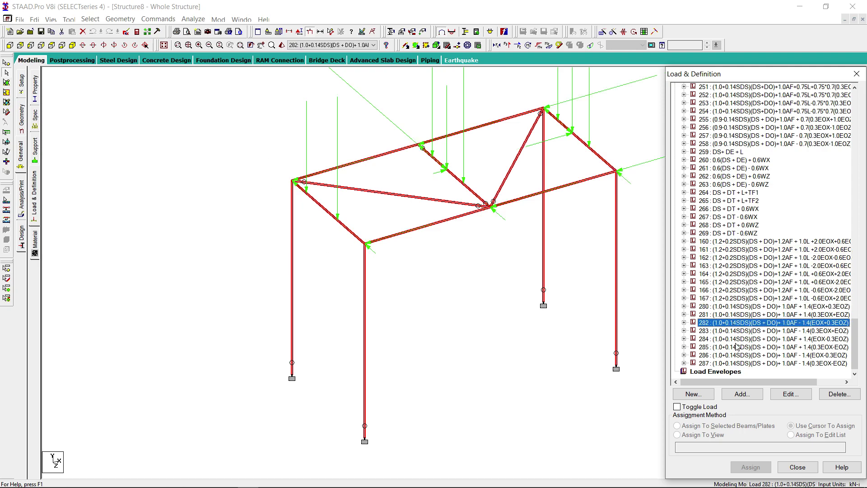
{"action": "left_click", "coordinate": [738, 347]}
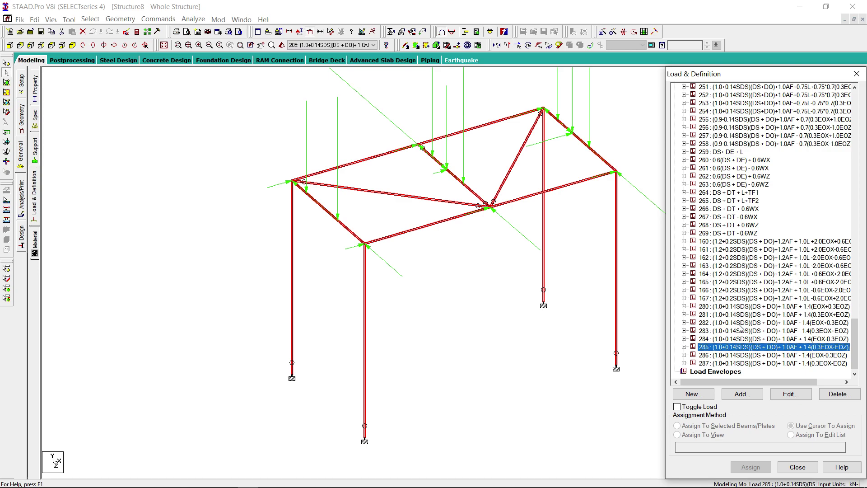
{"action": "left_click_drag", "start_coordinate": [857, 345], "coordinate": [851, 156]}
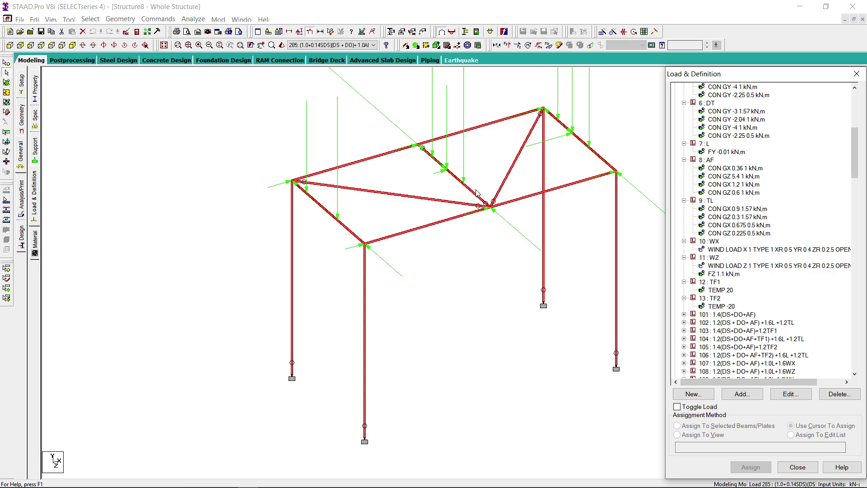
- Hide the load display and open the AISC 360-10 steel design commands with PARAMETER 1 expanded
{"action": "left_click", "coordinate": [311, 32]}
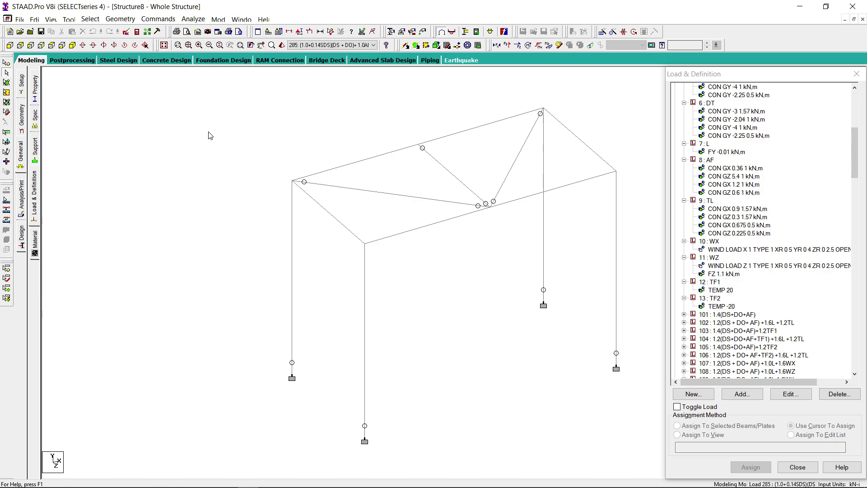
{"action": "left_click", "coordinate": [21, 243]}
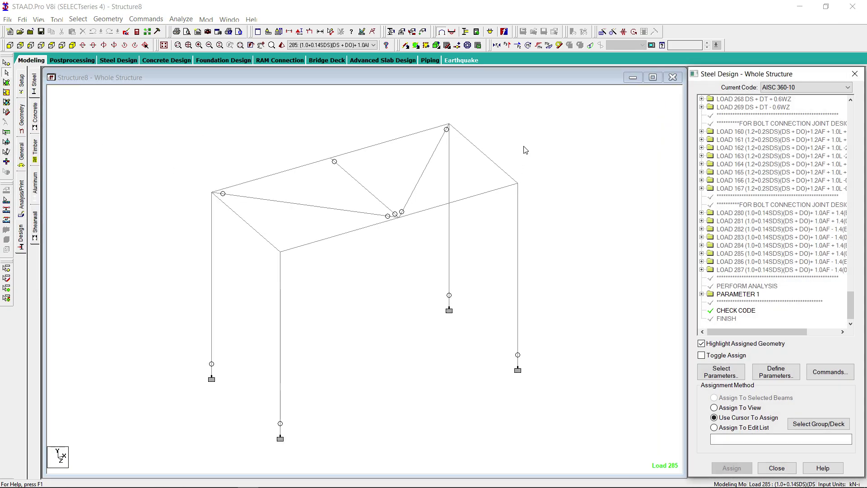
{"action": "left_click", "coordinate": [702, 294]}
{"action": "scroll", "coordinate": [744, 219], "scroll_direction": "down", "scroll_amount": 1}
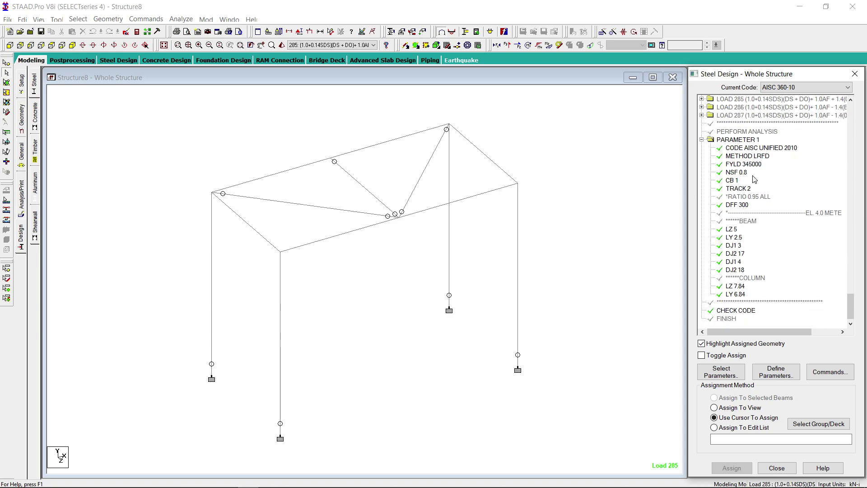
- Review the design code, LRFD method, FYLD yield strength and CHECK CODE entries, then clear the member selection
{"action": "left_click", "coordinate": [761, 148]}
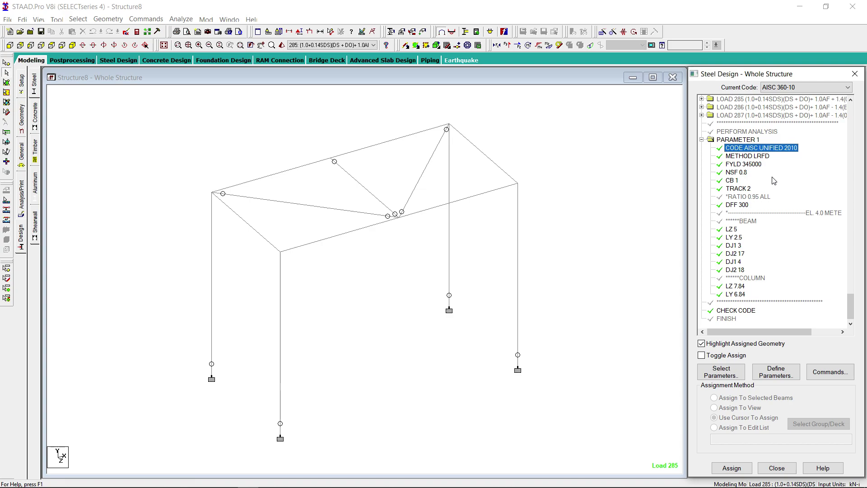
{"action": "left_click", "coordinate": [751, 156]}
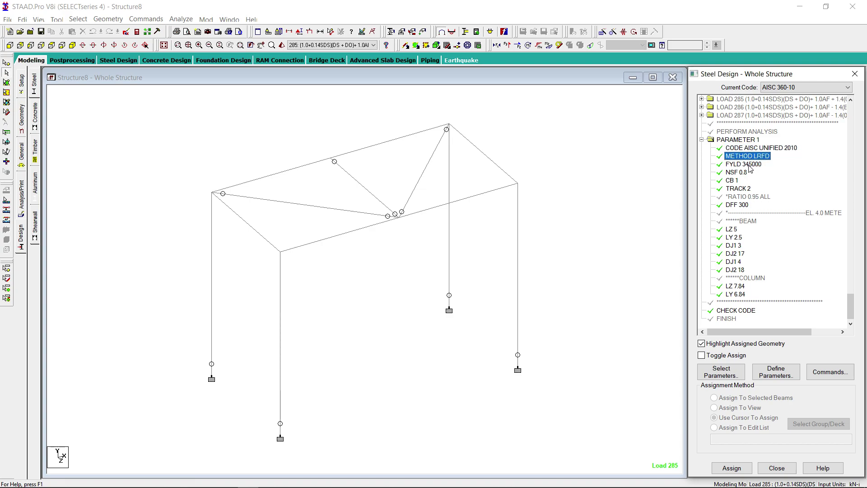
{"action": "left_click", "coordinate": [746, 164]}
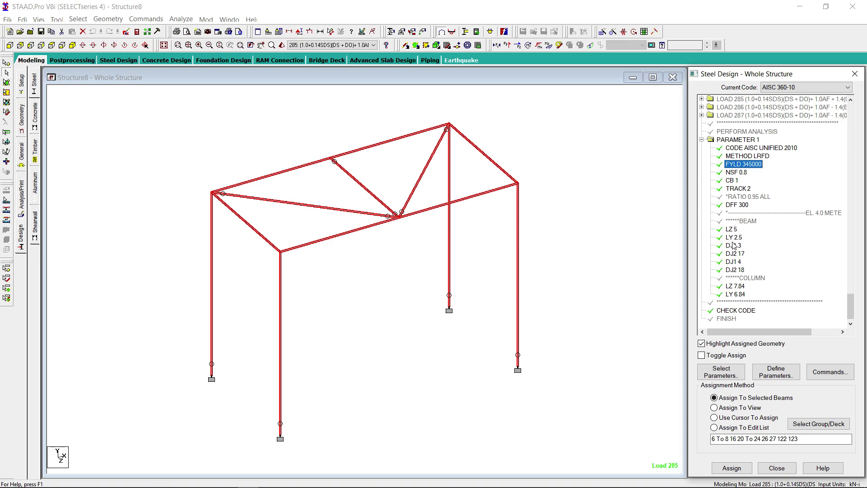
{"action": "left_click", "coordinate": [737, 314]}
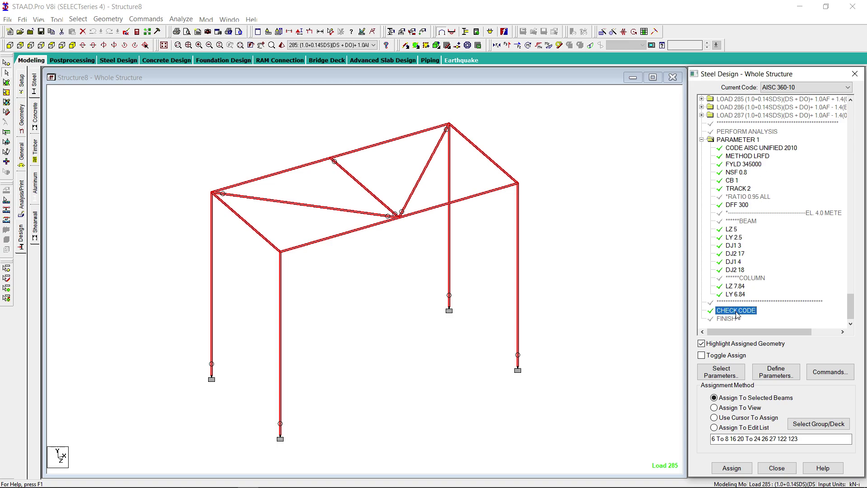
{"action": "left_click", "coordinate": [601, 256]}
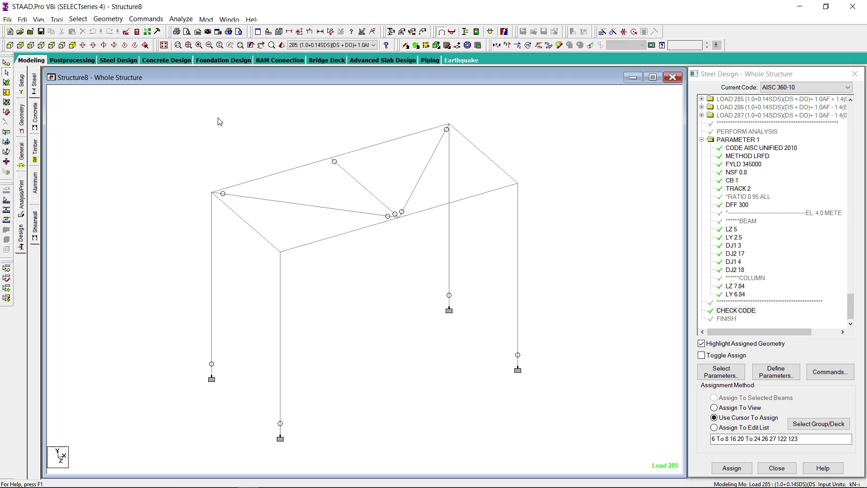
- Run the analysis and steel design, agreeing to have the RAM connections re-checked or reassigned
{"action": "left_click", "coordinate": [181, 19]}
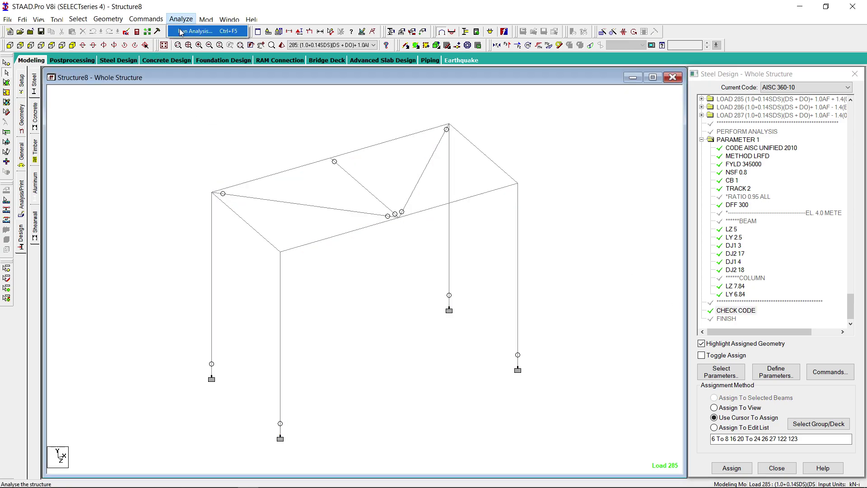
{"action": "left_click", "coordinate": [189, 32]}
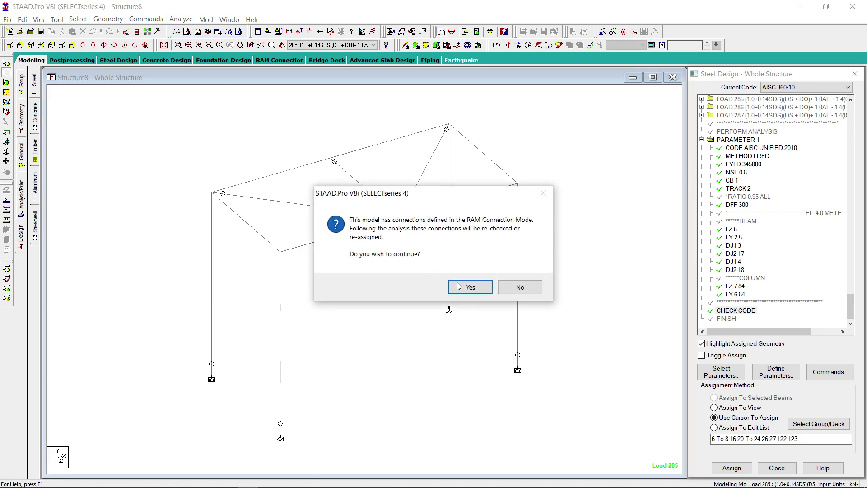
{"action": "left_click", "coordinate": [467, 293]}
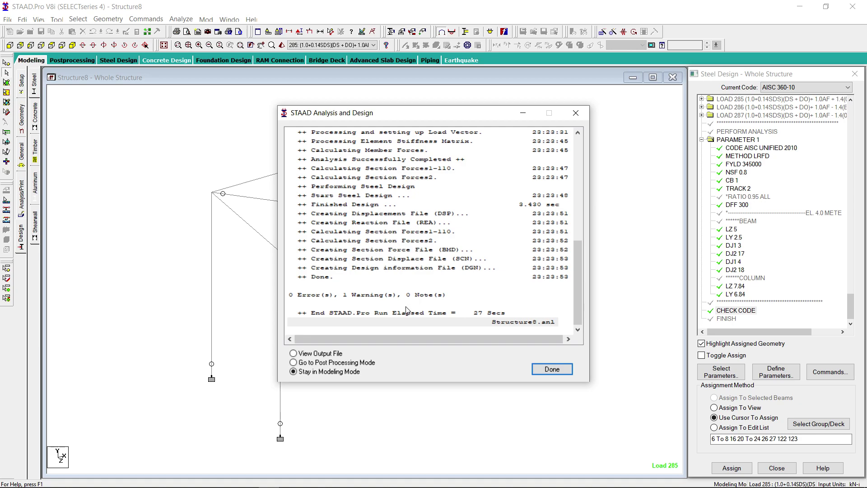
- Finish the run by opening the output file, reassigning the RAM connections with their customization removed
{"action": "left_click", "coordinate": [315, 357]}
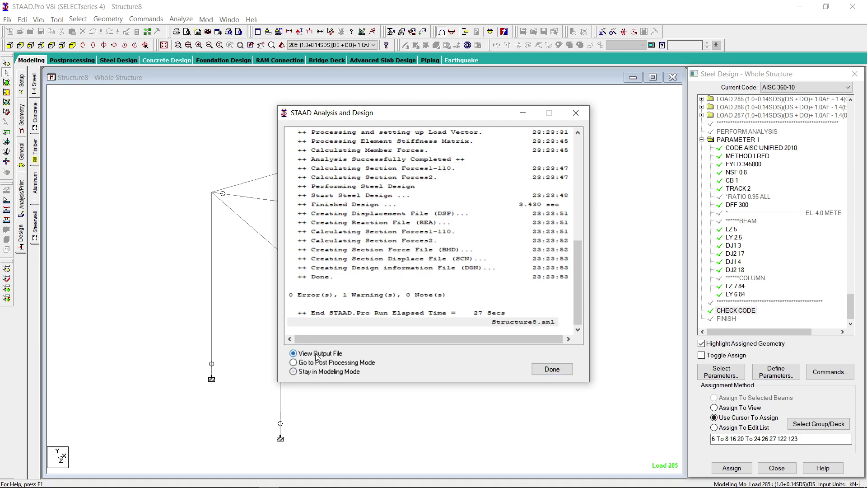
{"action": "left_click", "coordinate": [547, 370]}
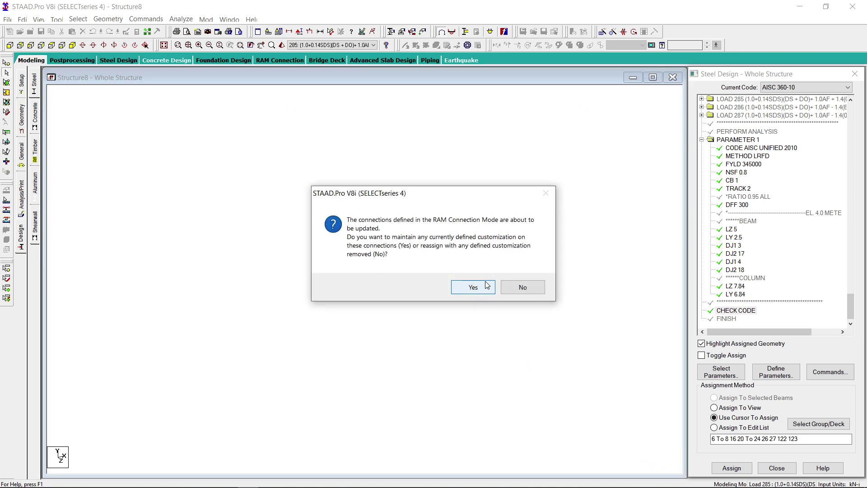
{"action": "left_click", "coordinate": [523, 288]}
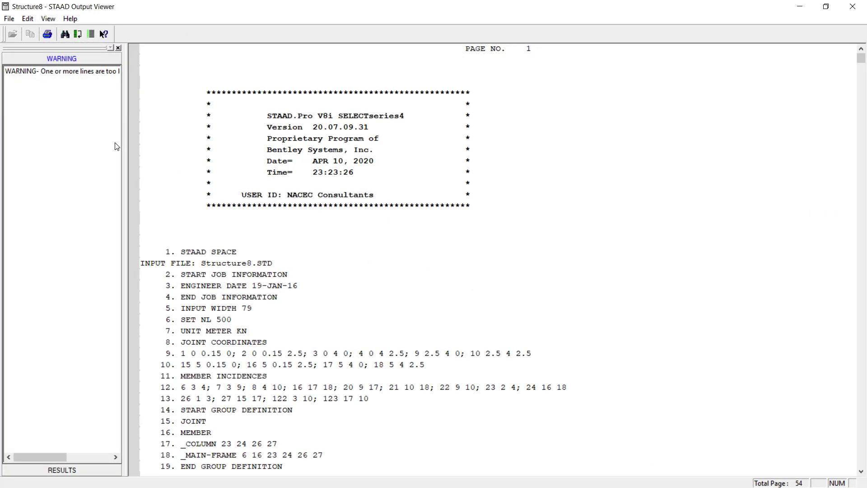
- Locate the listed warning in the output file and examine the wind load definition lines around it
{"action": "left_click", "coordinate": [67, 77]}
{"action": "scroll", "coordinate": [326, 158], "scroll_direction": "up", "scroll_amount": 3}
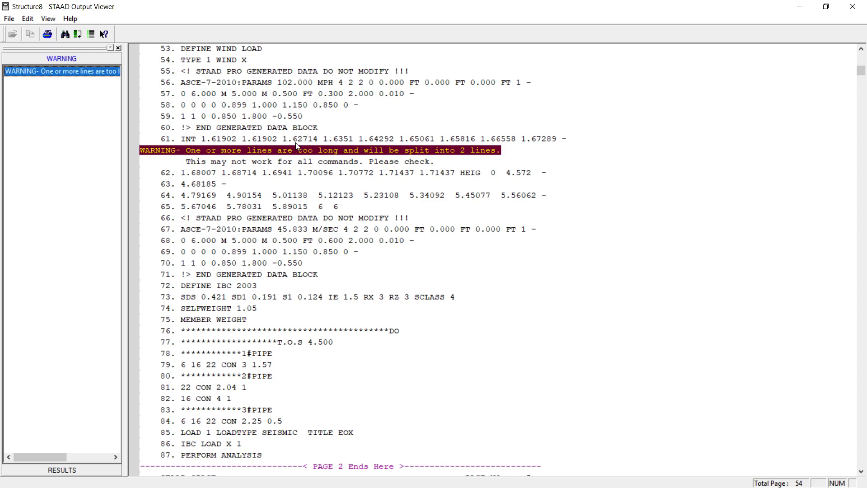
{"action": "scroll", "coordinate": [273, 151], "scroll_direction": "up", "scroll_amount": 1}
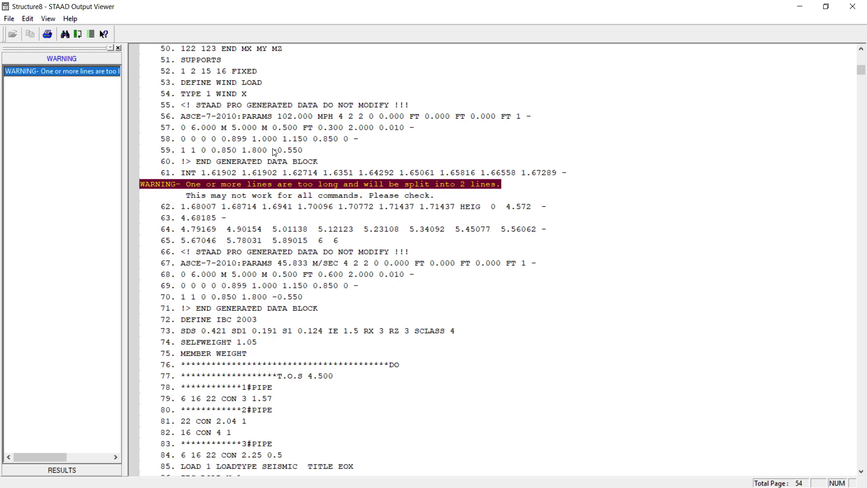
{"action": "scroll", "coordinate": [274, 152], "scroll_direction": "down", "scroll_amount": 5}
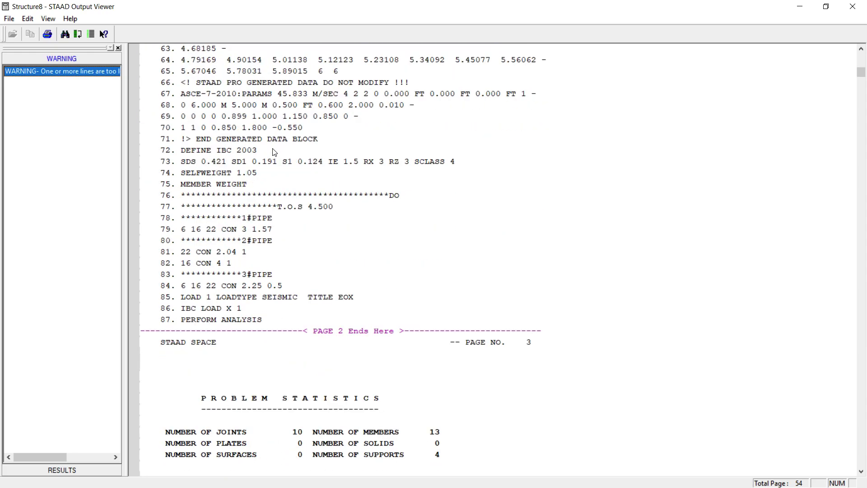
- Review the STEEL DESIGN code check results for member 6 and close the output file
{"action": "left_click", "coordinate": [54, 471]}
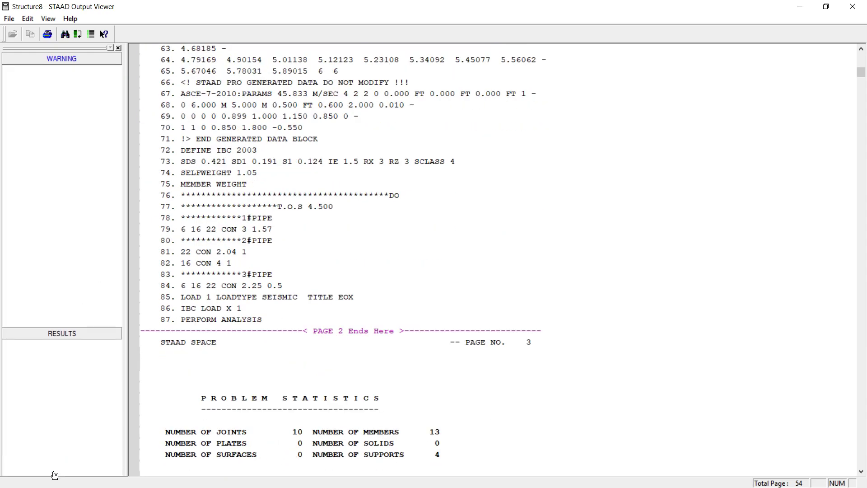
{"action": "left_click", "coordinate": [18, 83]}
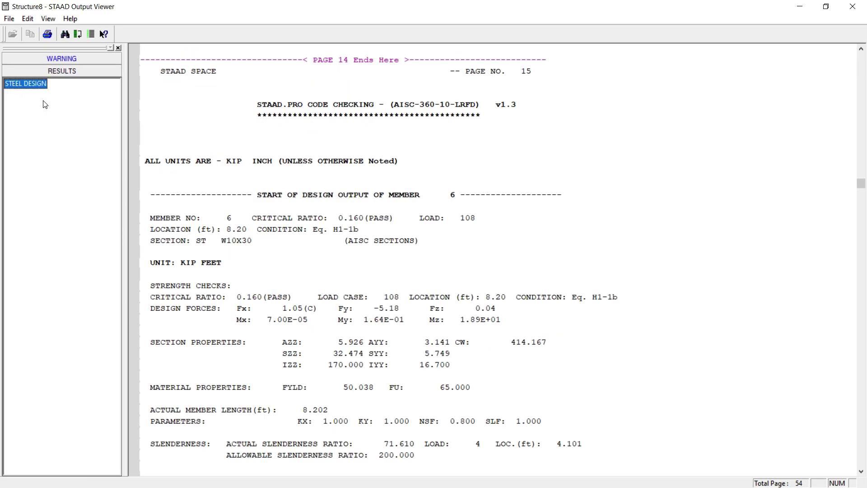
{"action": "scroll", "coordinate": [390, 248], "scroll_direction": "down", "scroll_amount": 8}
{"action": "scroll", "coordinate": [389, 248], "scroll_direction": "down", "scroll_amount": 7}
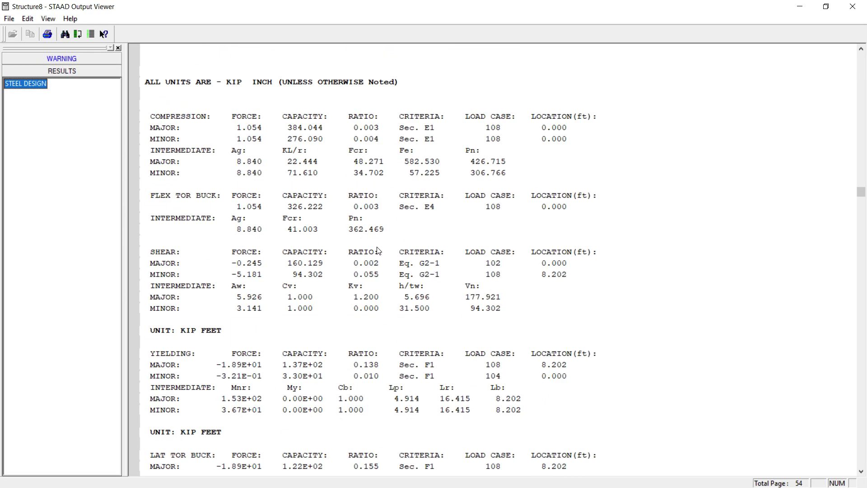
{"action": "left_click", "coordinate": [853, 7]}
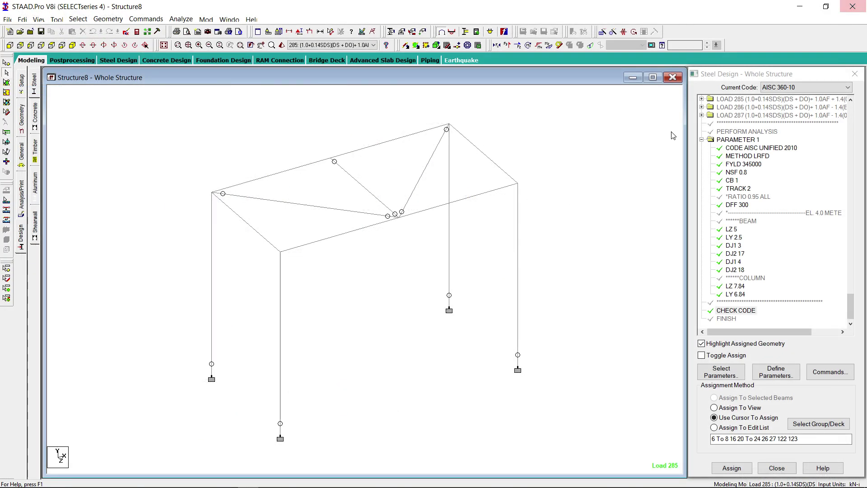
- Check for overstressed members by selecting all failed beams by specification, and dismiss the resulting message
{"action": "left_click", "coordinate": [78, 18]}
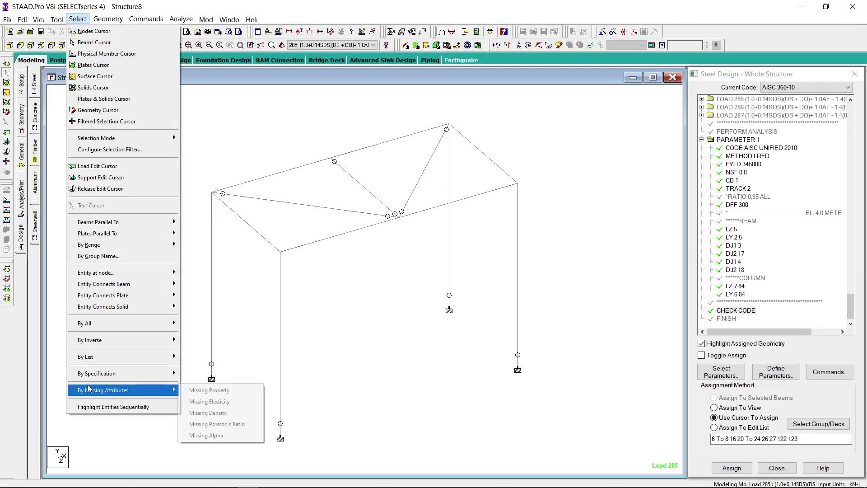
{"action": "mouse_move", "coordinate": [92, 376]}
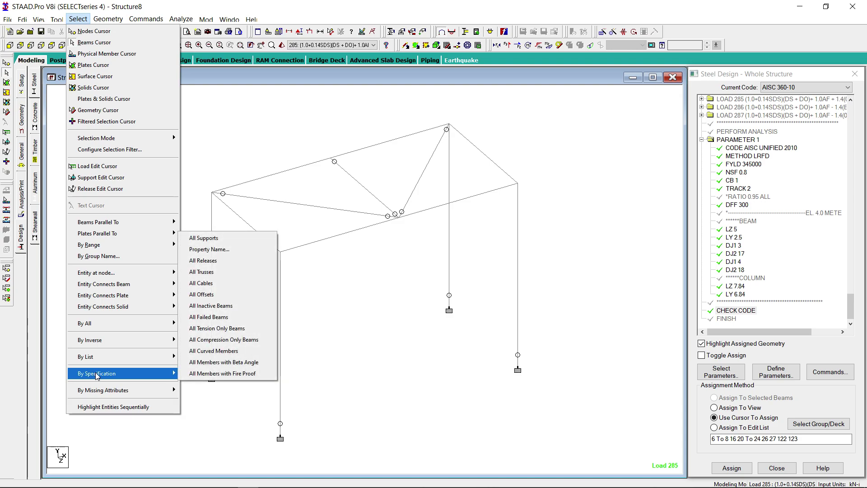
{"action": "left_click", "coordinate": [202, 318]}
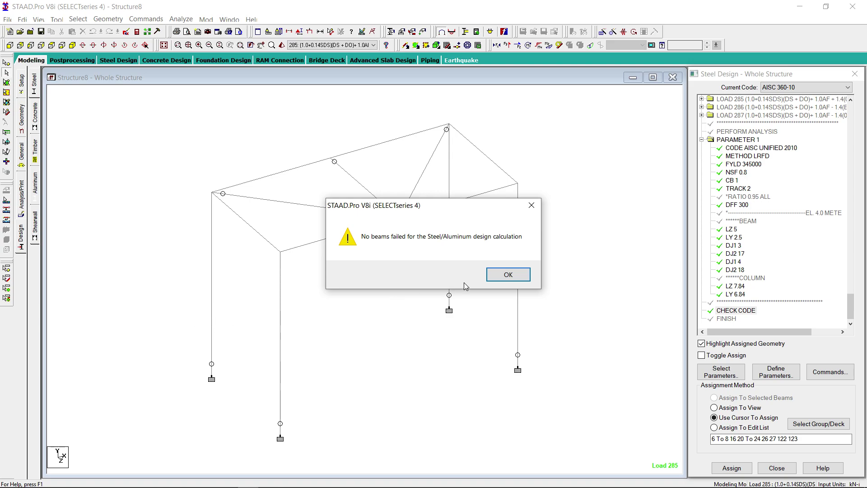
{"action": "left_click", "coordinate": [508, 275]}
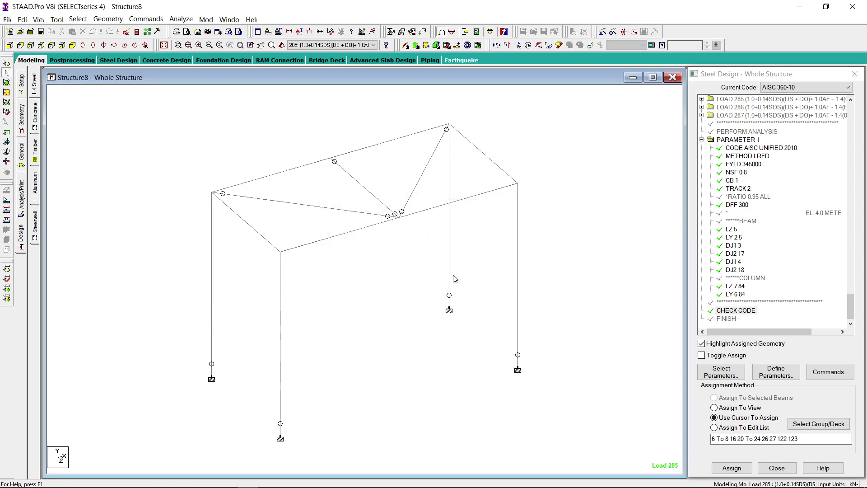
- Review the assigned member sections by highlighting the W12X45, W10X30, second W12X45 and W6X25 members in turn, and clear the selection
{"action": "left_click", "coordinate": [22, 155]}
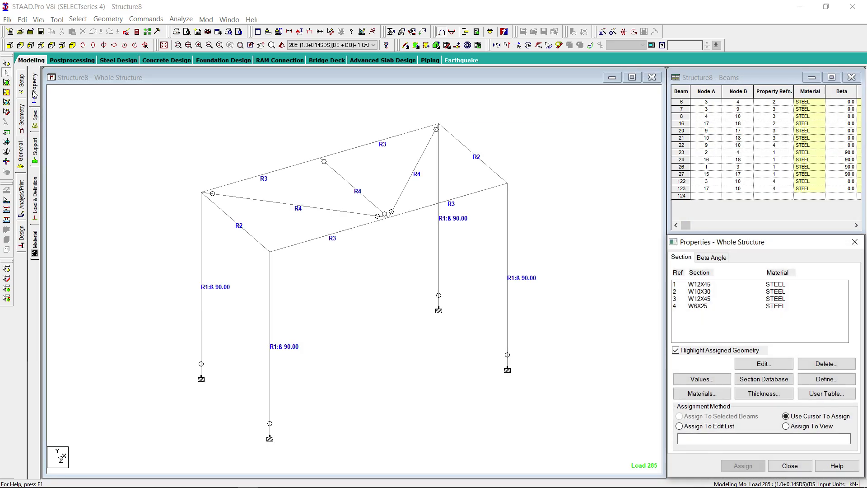
{"action": "left_click", "coordinate": [700, 284]}
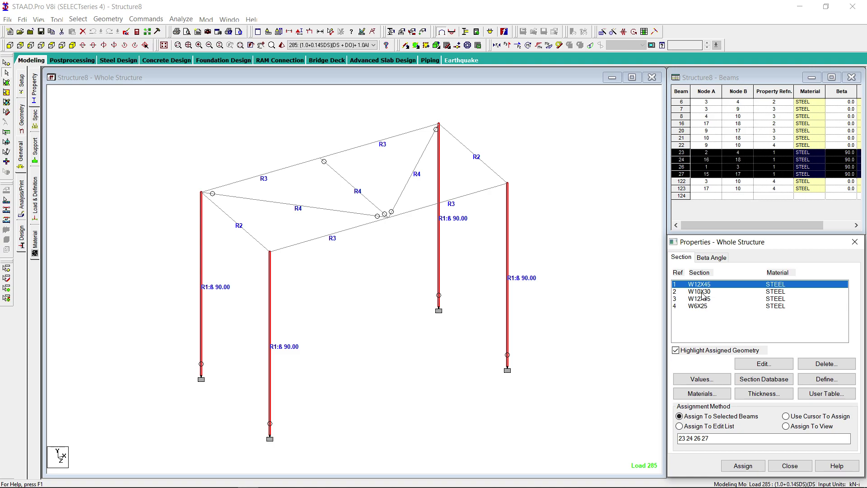
{"action": "left_click", "coordinate": [702, 292]}
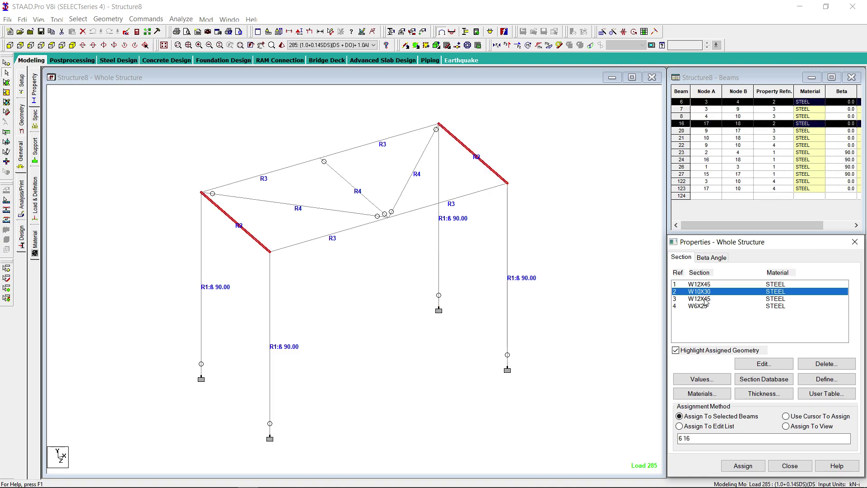
{"action": "left_click", "coordinate": [700, 300]}
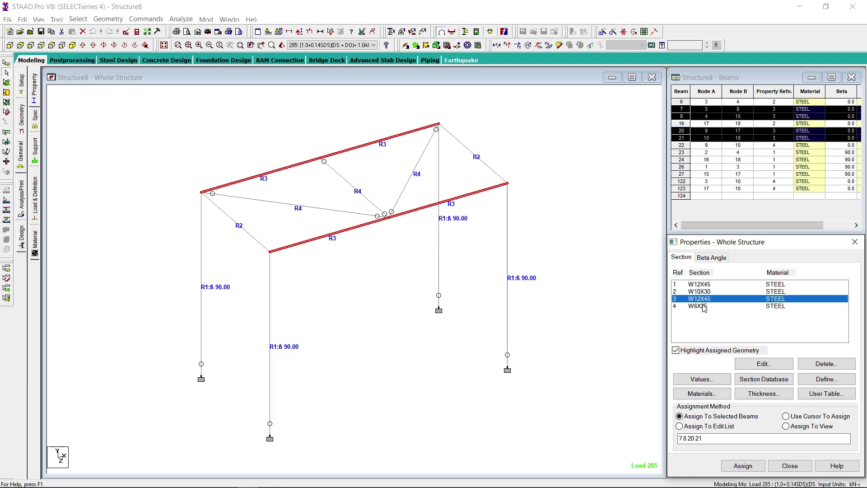
{"action": "left_click", "coordinate": [696, 307]}
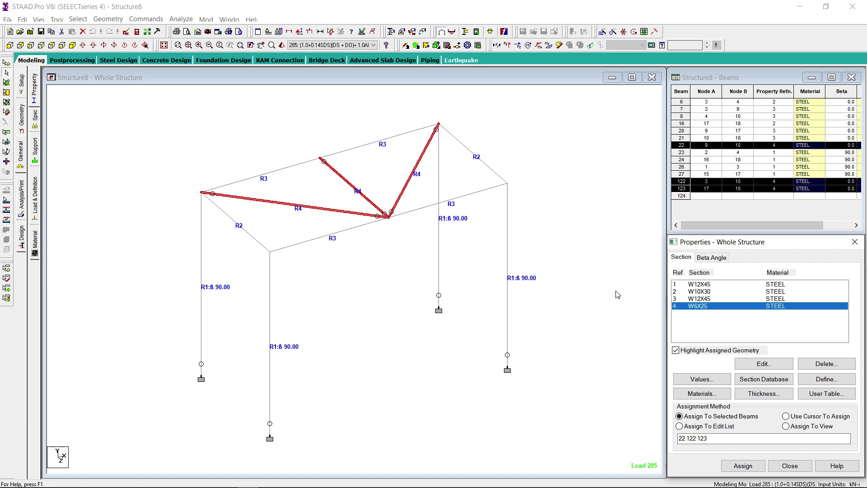
{"action": "left_click", "coordinate": [581, 203]}
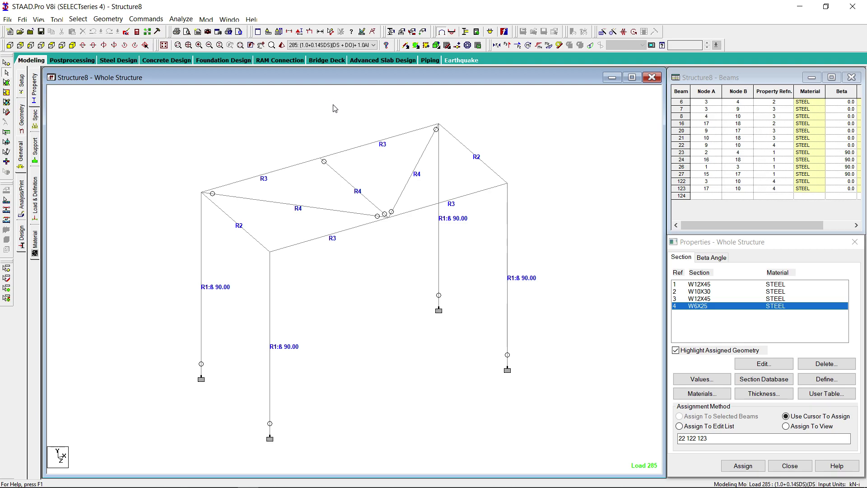
- Switch to RAM Connection mode, dismiss the material report, and highlight the BCF, BCW and CB connections one after another
{"action": "left_click", "coordinate": [276, 58]}
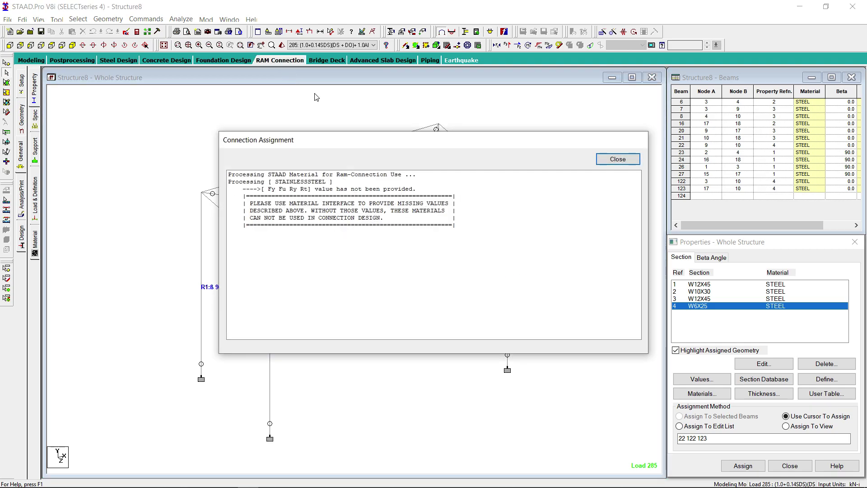
{"action": "left_click", "coordinate": [621, 160]}
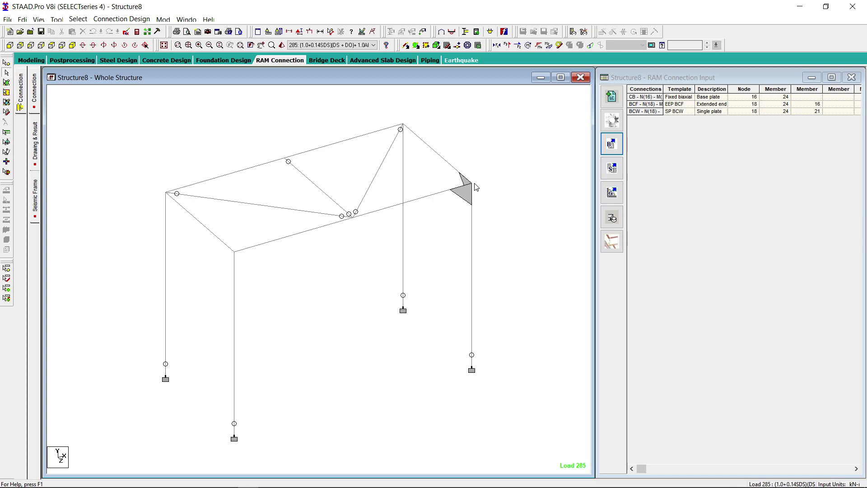
{"action": "left_click", "coordinate": [649, 104]}
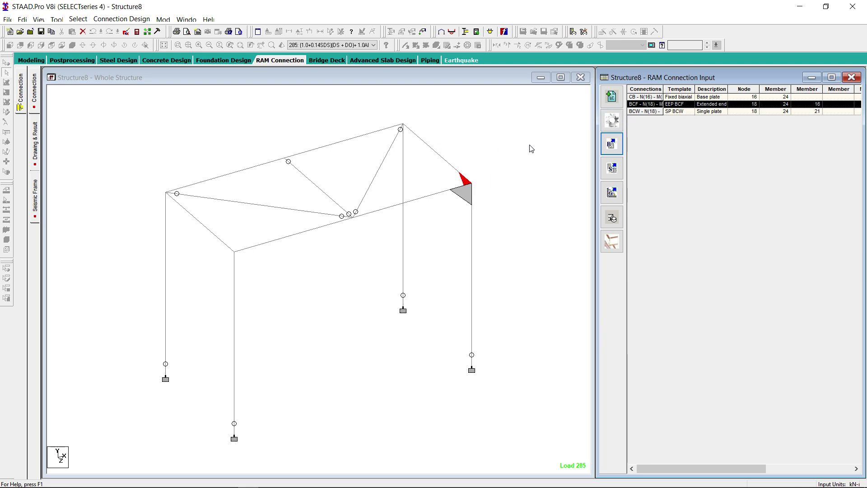
{"action": "left_click", "coordinate": [641, 112]}
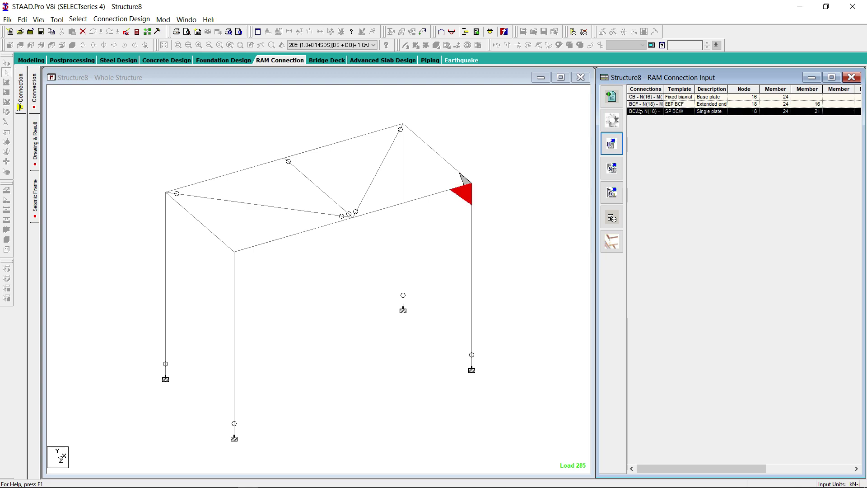
{"action": "left_click", "coordinate": [648, 97]}
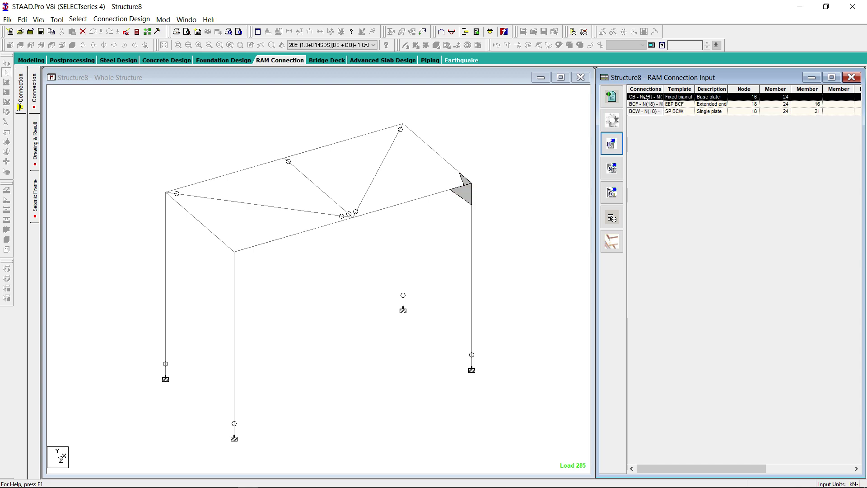
- Open the fixed biaxial base plate connection at node 16 full-screen and show its 3D model in isometric view
{"action": "double_click", "coordinate": [652, 96]}
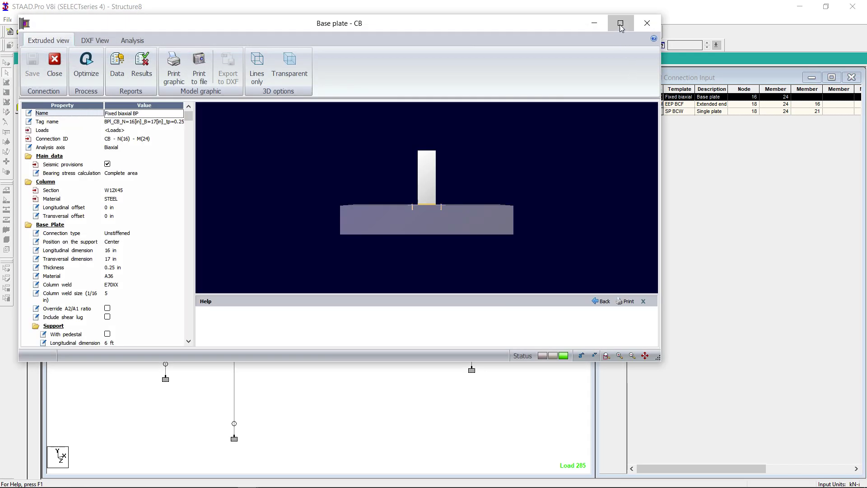
{"action": "left_click", "coordinate": [621, 23]}
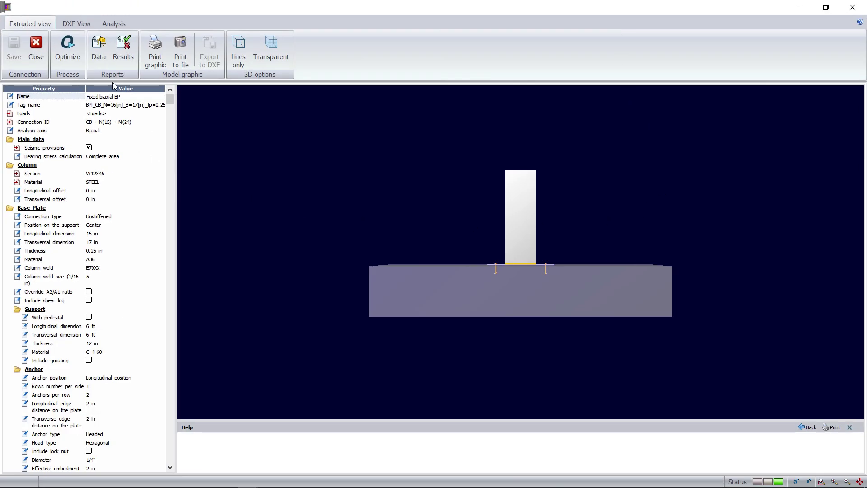
{"action": "right_click", "coordinate": [415, 196]}
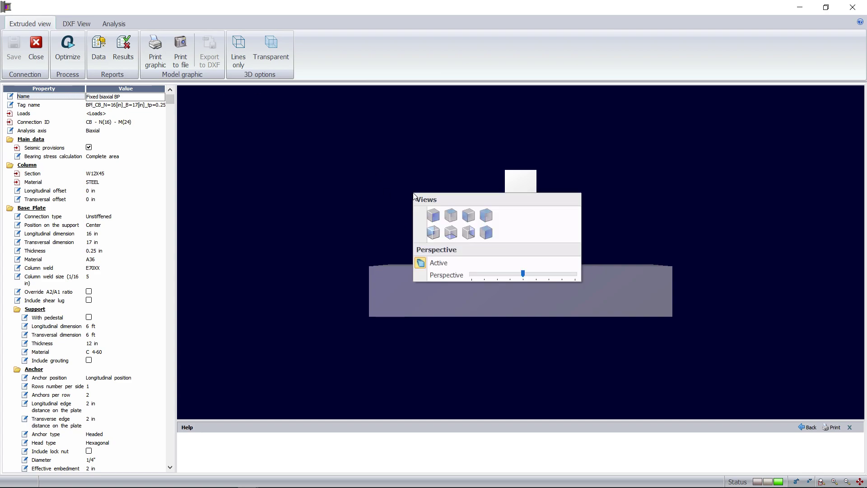
{"action": "left_click", "coordinate": [487, 232]}
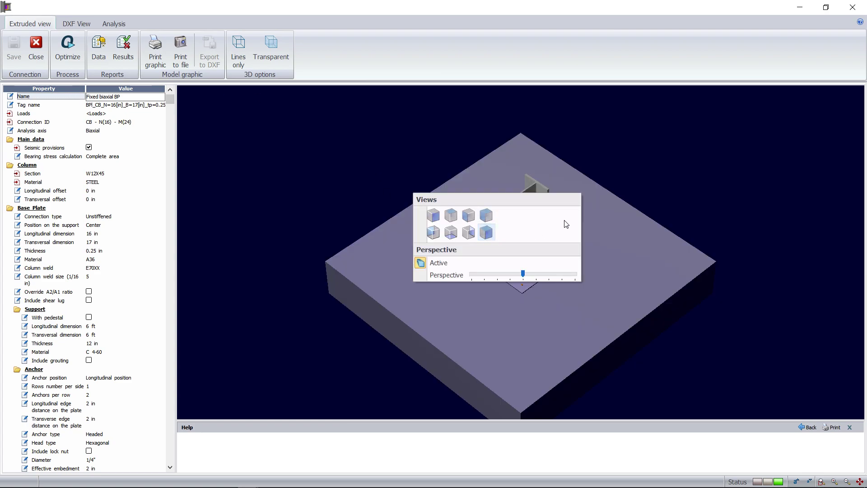
{"action": "left_click", "coordinate": [694, 159]}
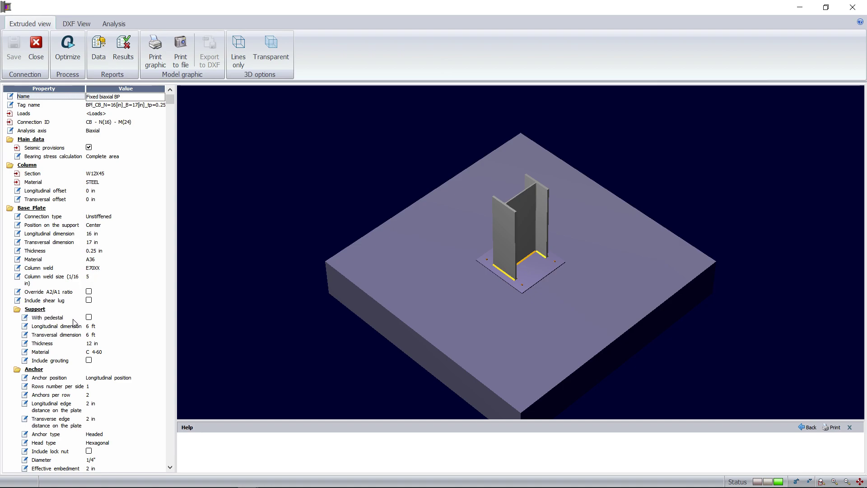
- Include a pedestal in the base plate support and set its longitudinal dimension to 30 in
{"action": "left_click", "coordinate": [89, 321]}
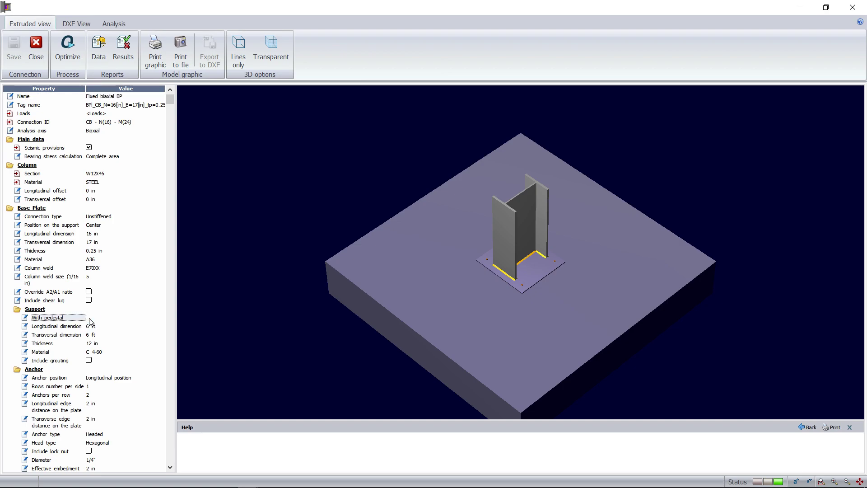
{"action": "left_click", "coordinate": [89, 319]}
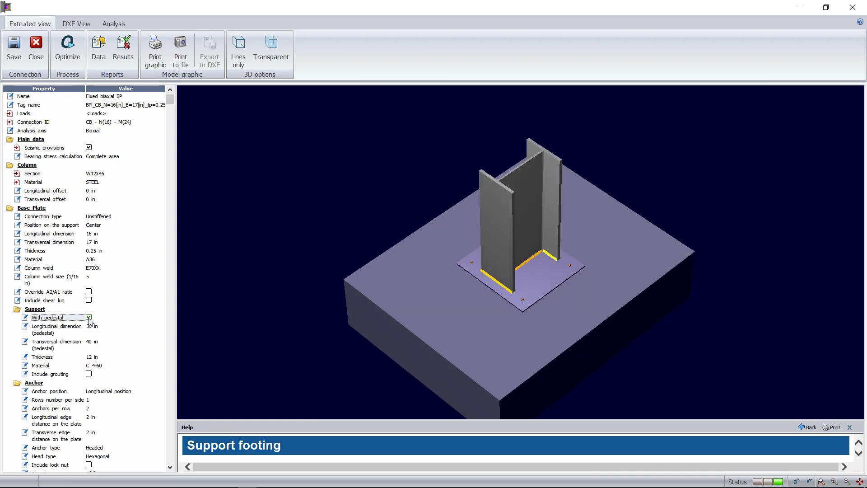
{"action": "left_click", "coordinate": [89, 327]}
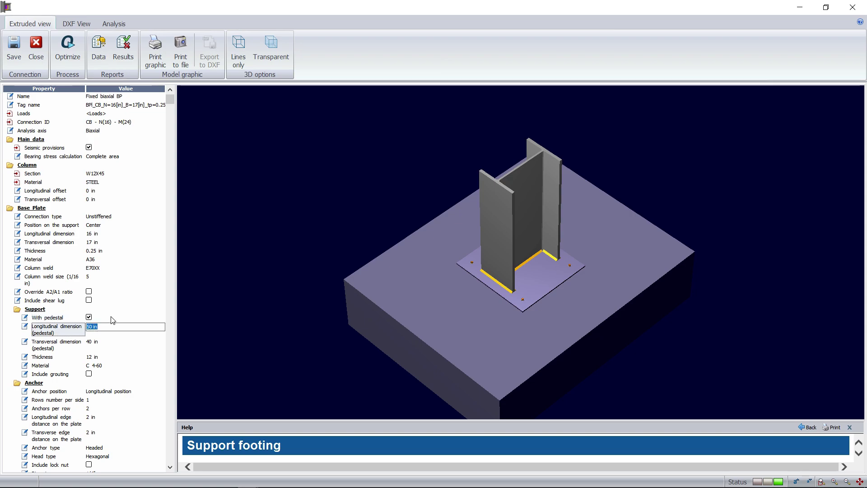
{"action": "key", "text": "Home"}
{"action": "key", "text": "Delete"}
{"action": "key", "text": "Delete"}
{"action": "key", "text": "Delete"}
{"action": "type", "text": "3"}
{"action": "key", "text": "Tab"}
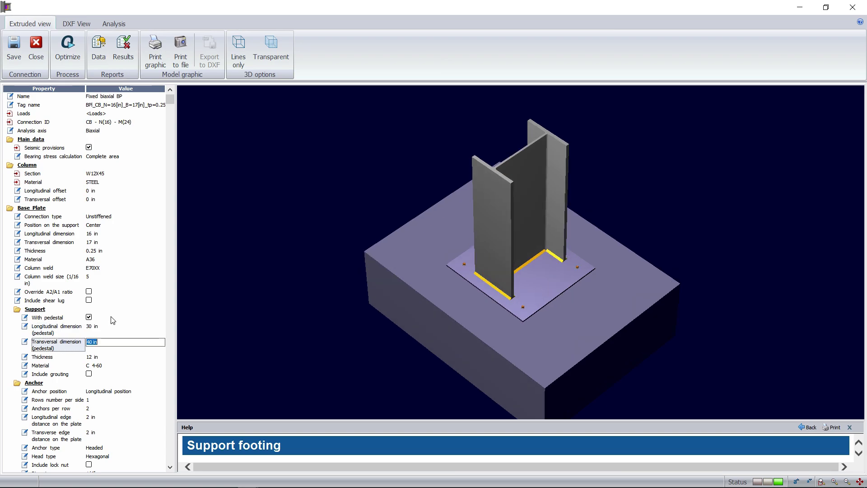
- Set the pedestal's transversal dimension to 30 in
{"action": "left_click", "coordinate": [92, 343]}
{"action": "key", "text": "Delete"}
{"action": "type", "text": "30"}
{"action": "key", "text": "Tab"}
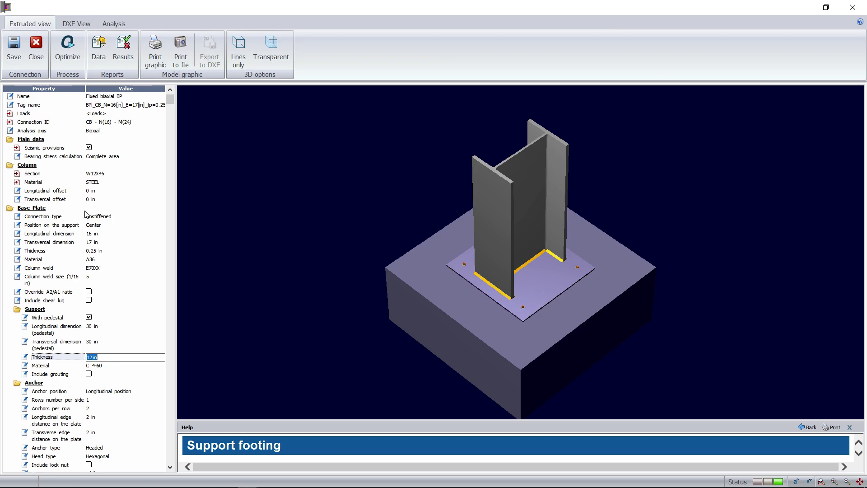
- Review the base plate's remaining parameters and its results report through to the end, and close the connection without saving changes
{"action": "scroll", "coordinate": [86, 214], "scroll_direction": "down", "scroll_amount": 5}
{"action": "scroll", "coordinate": [86, 214], "scroll_direction": "down", "scroll_amount": 10}
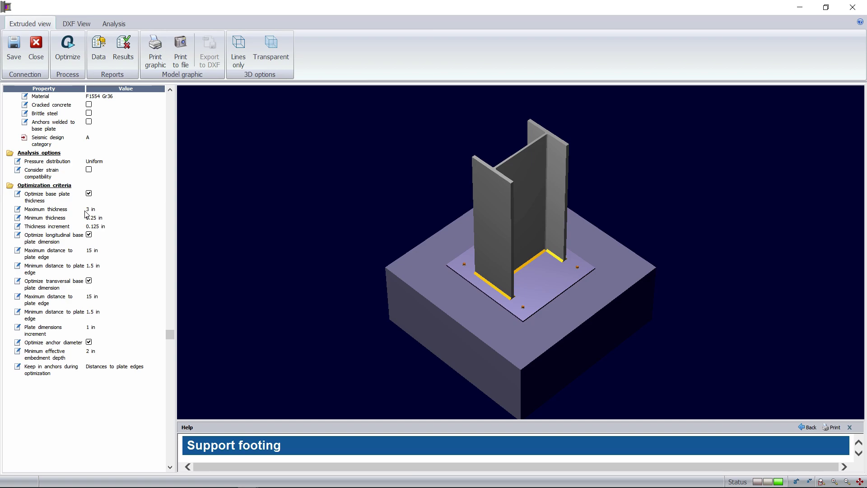
{"action": "scroll", "coordinate": [87, 214], "scroll_direction": "up", "scroll_amount": 11}
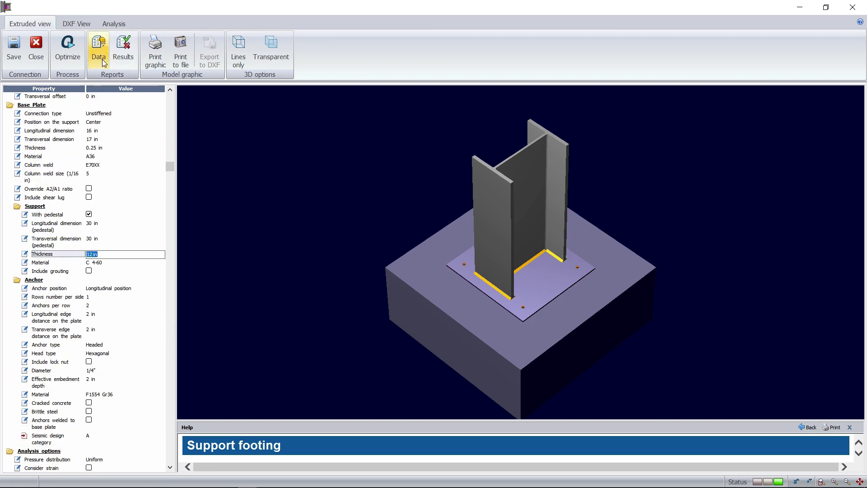
{"action": "left_click", "coordinate": [123, 53]}
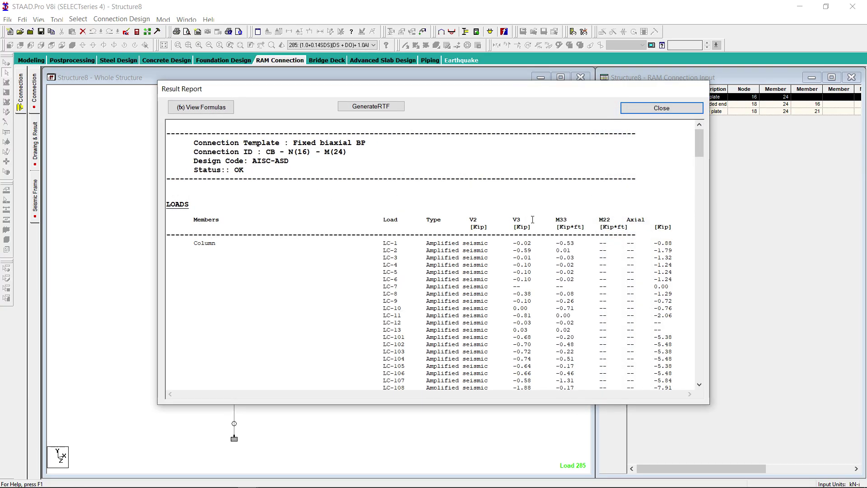
{"action": "left_click_drag", "start_coordinate": [698, 140], "coordinate": [700, 334]}
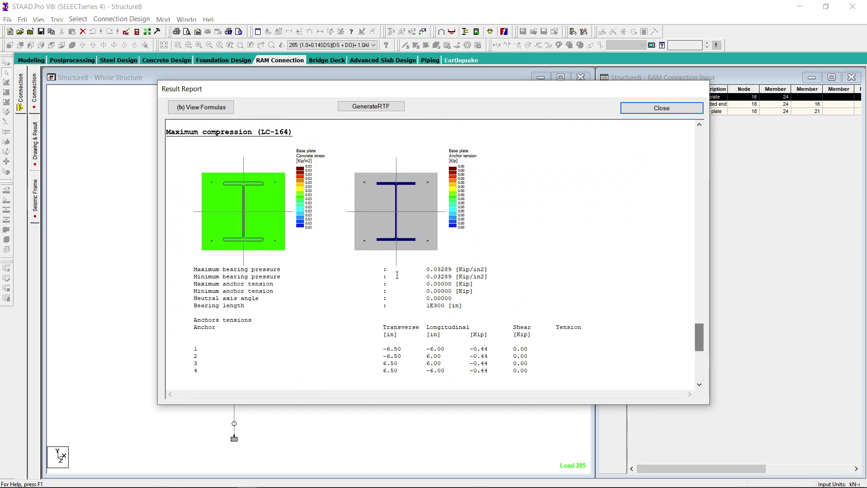
{"action": "scroll", "coordinate": [446, 244], "scroll_direction": "down", "scroll_amount": 12}
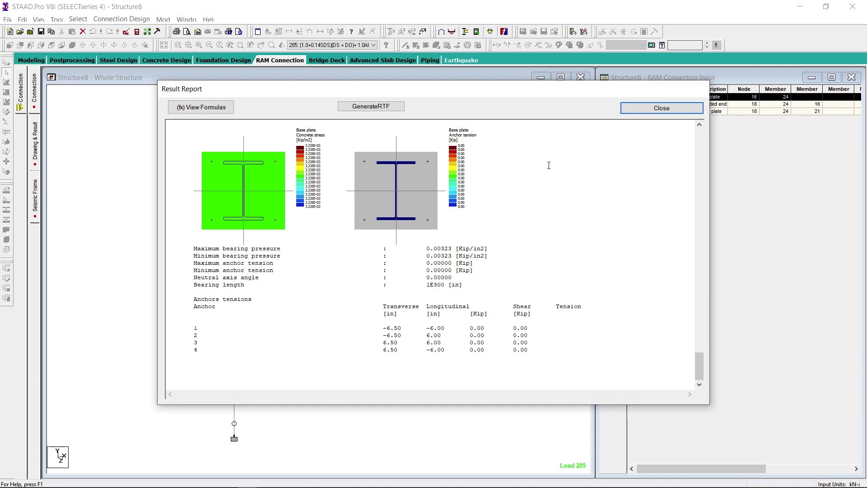
{"action": "left_click", "coordinate": [651, 107]}
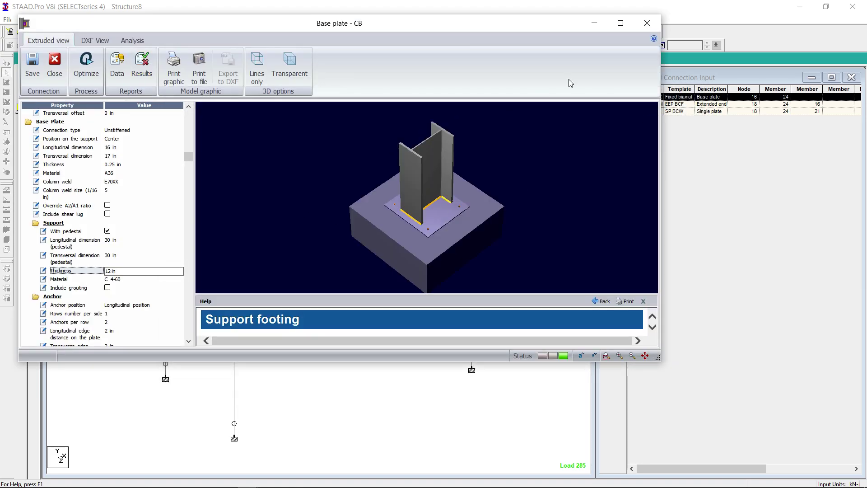
{"action": "left_click", "coordinate": [647, 23]}
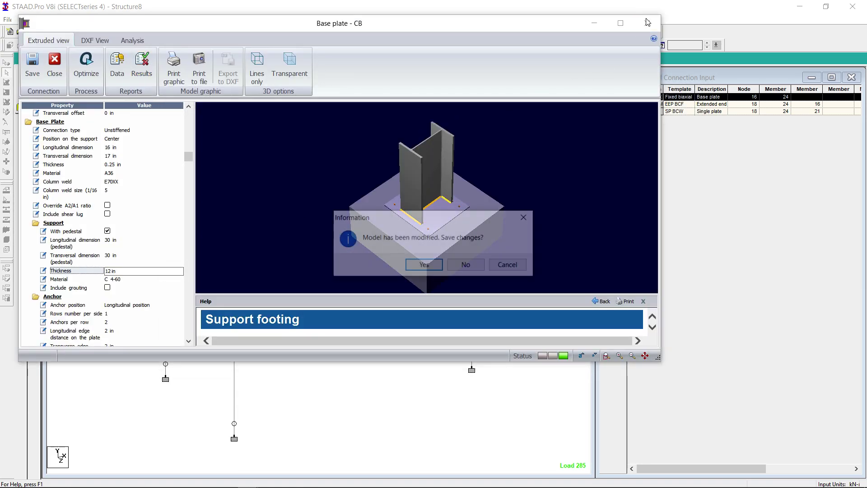
{"action": "left_click", "coordinate": [465, 267]}
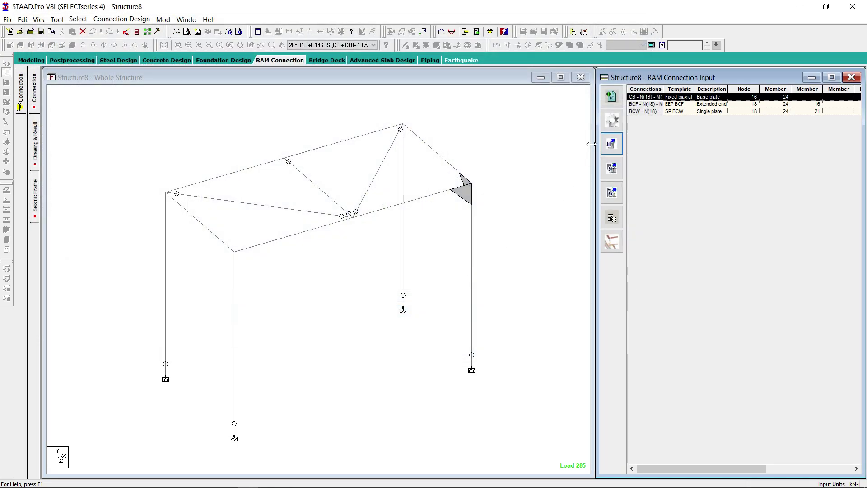
- Open the extended end plate BCF connection at node 18 full-screen, inspect its model in isometric view, and close it
{"action": "left_click", "coordinate": [642, 105]}
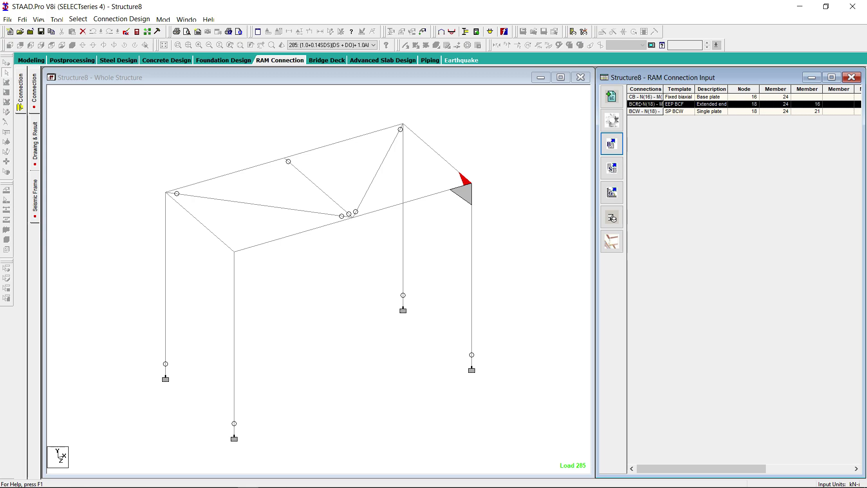
{"action": "double_click", "coordinate": [639, 104]}
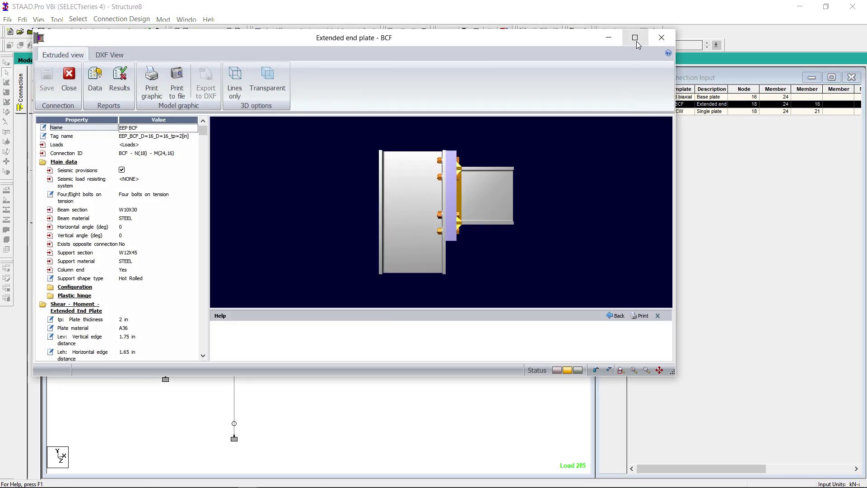
{"action": "left_click", "coordinate": [635, 40]}
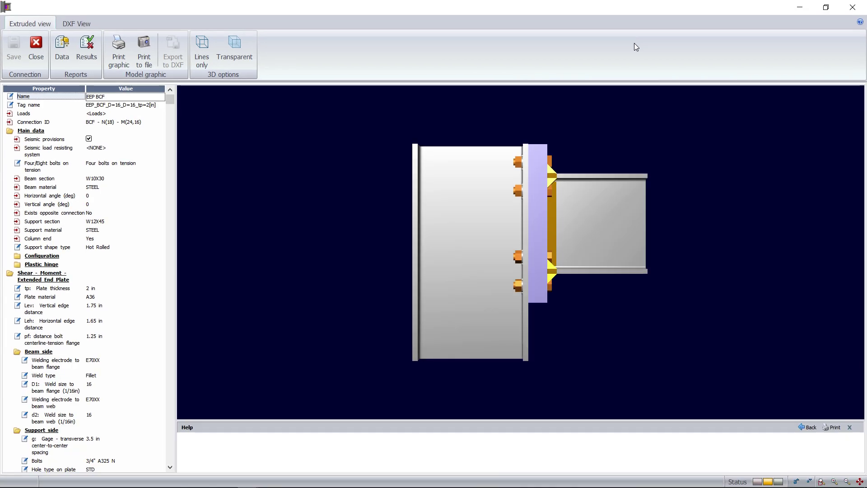
{"action": "right_click", "coordinate": [564, 153]}
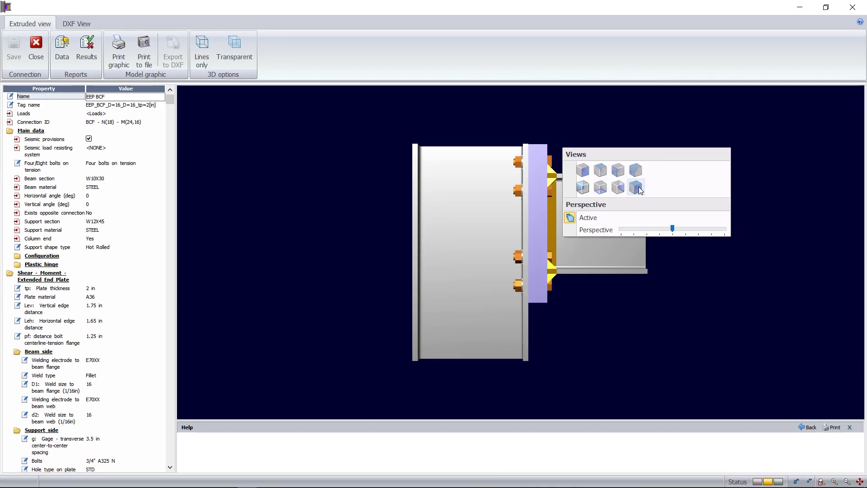
{"action": "left_click", "coordinate": [639, 189]}
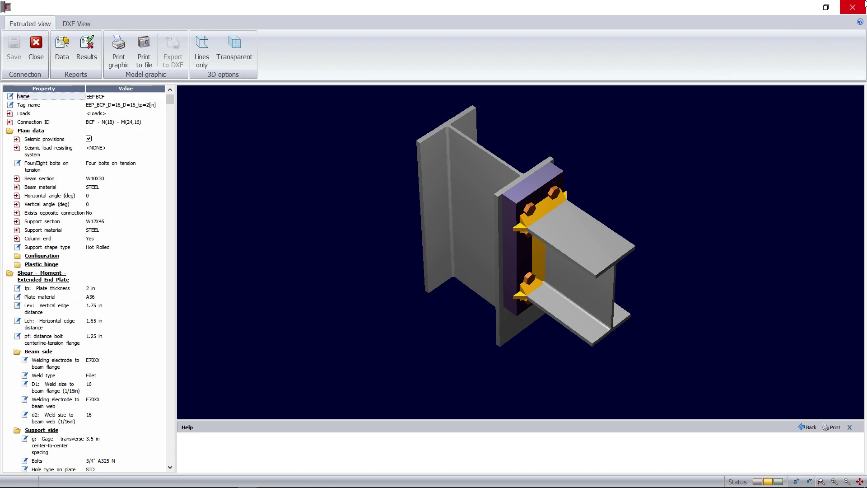
{"action": "left_click", "coordinate": [854, 8]}
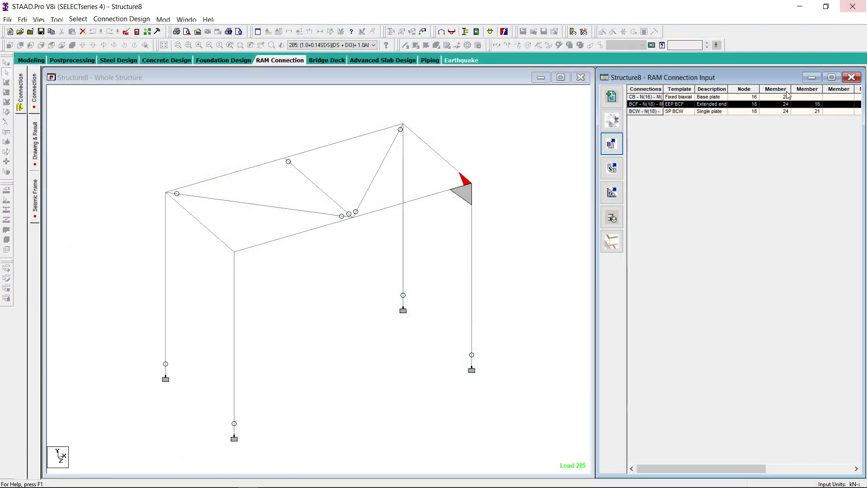
- Open the single plate BCW connection at node 18 full-screen, inspect its model in isometric view, and close it
{"action": "left_click", "coordinate": [644, 112]}
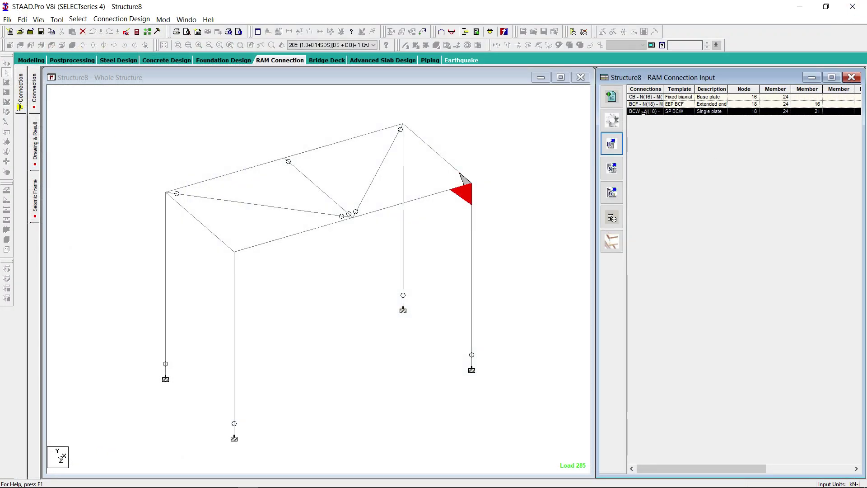
{"action": "double_click", "coordinate": [644, 111]}
{"action": "left_click", "coordinate": [649, 53]}
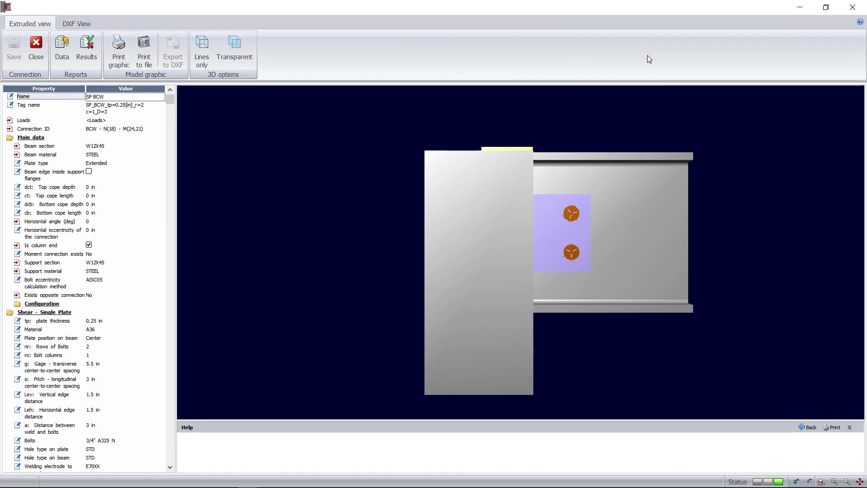
{"action": "right_click", "coordinate": [459, 203]}
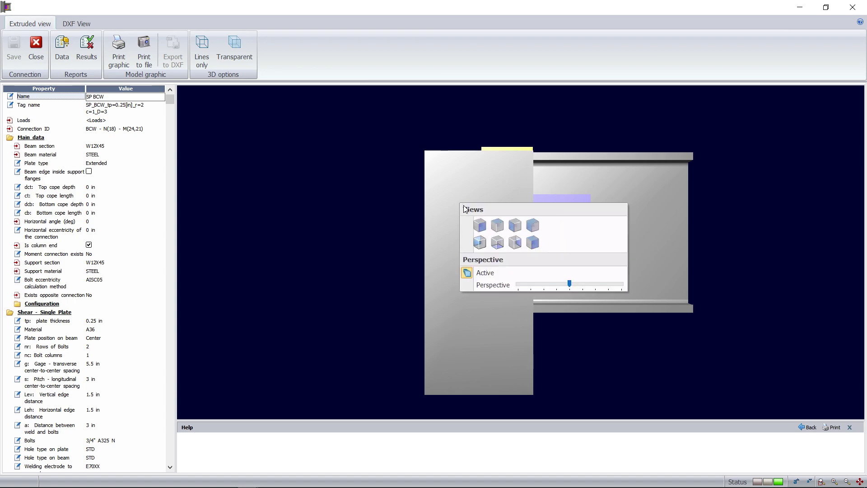
{"action": "left_click", "coordinate": [534, 243]}
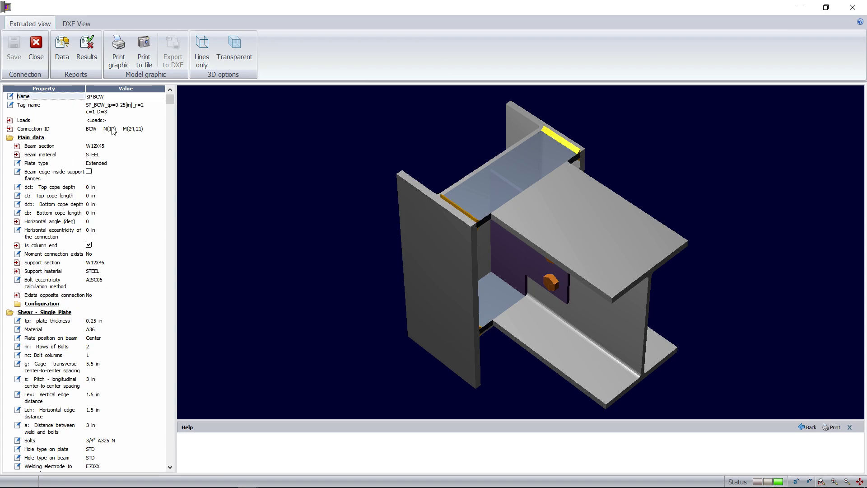
{"action": "left_click", "coordinate": [37, 45]}
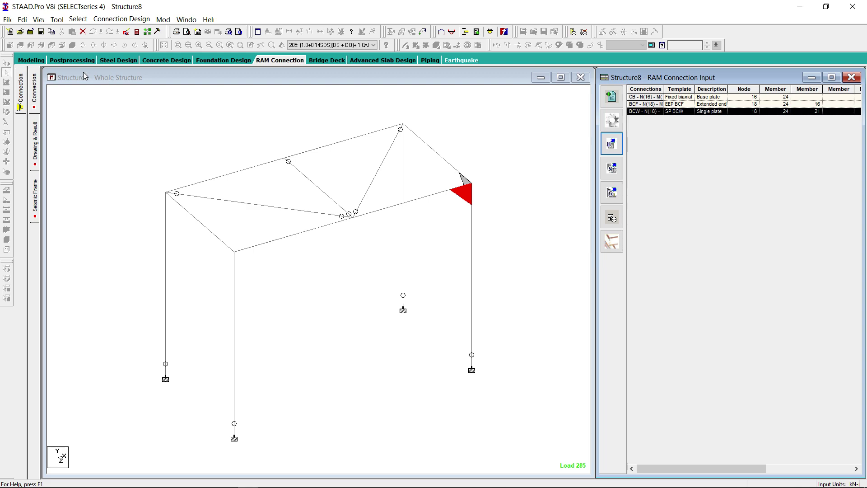
- Return to modeling mode and exit STAAD.Pro, and close Acrobat Reader with all its open documents
{"action": "left_click", "coordinate": [36, 61]}
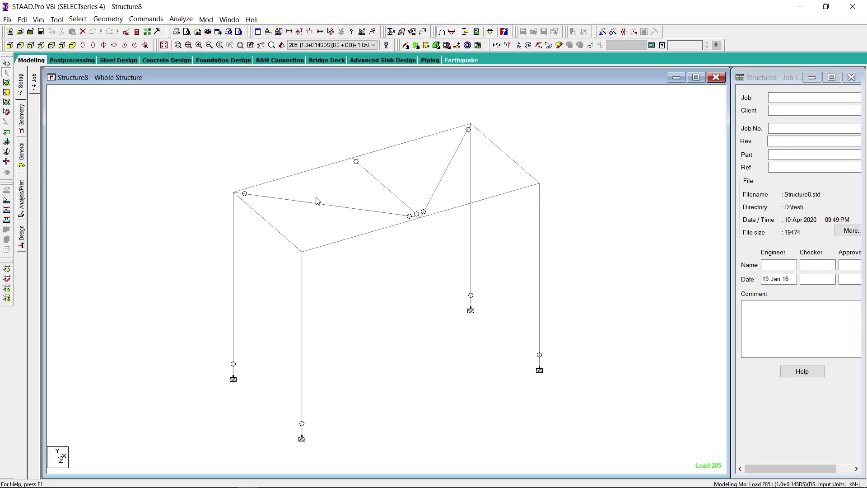
{"action": "left_click", "coordinate": [9, 20]}
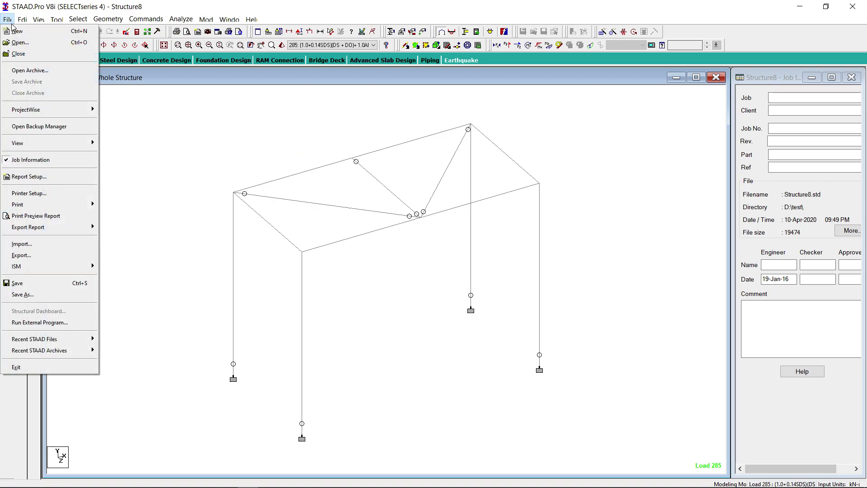
{"action": "left_click", "coordinate": [72, 367]}
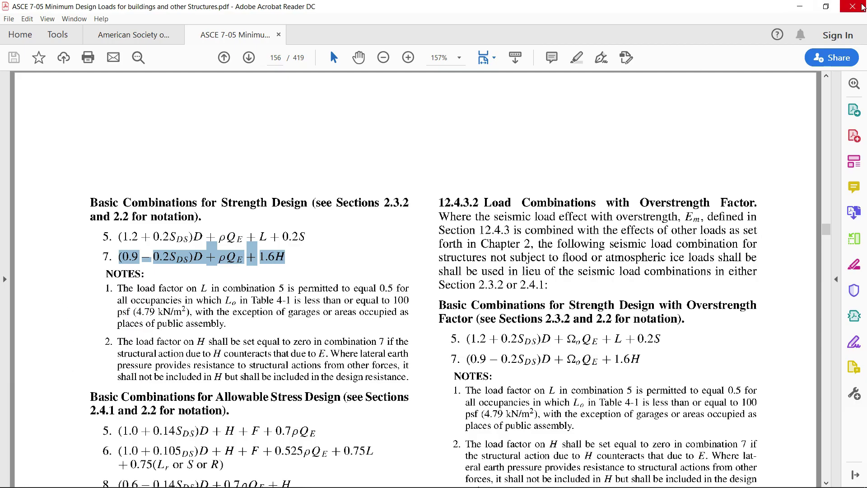
{"action": "left_click", "coordinate": [862, 7]}
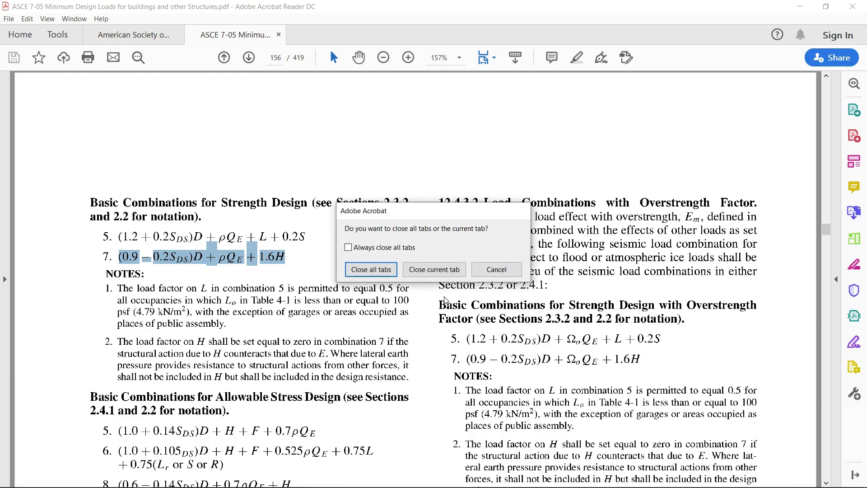
{"action": "left_click", "coordinate": [384, 272]}
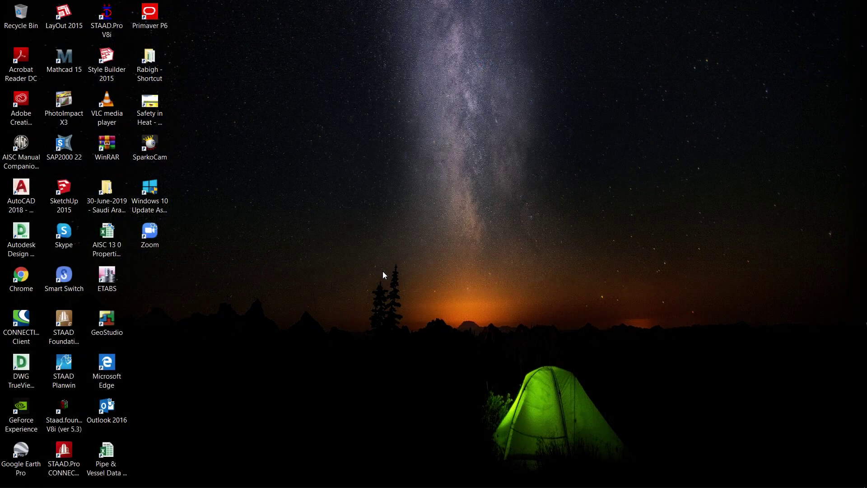
{"action": "left_click", "coordinate": [70, 459]}
{"action": "double_click", "coordinate": [70, 460]}
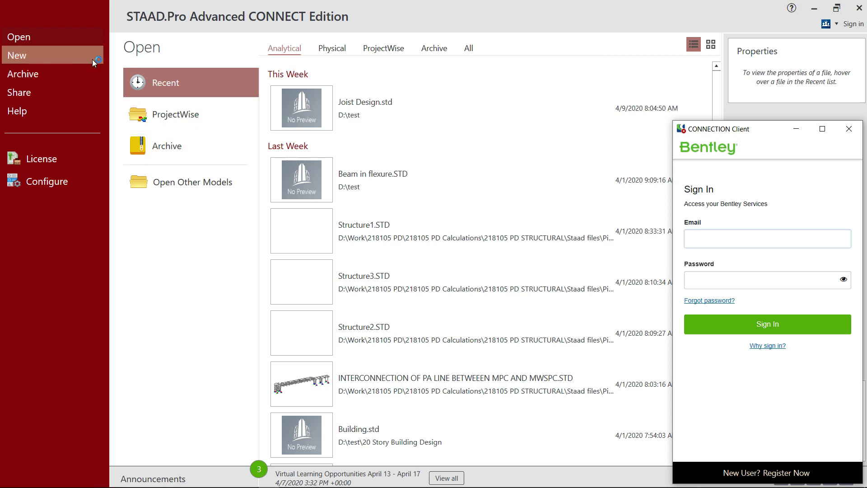
{"action": "left_click", "coordinate": [858, 8]}
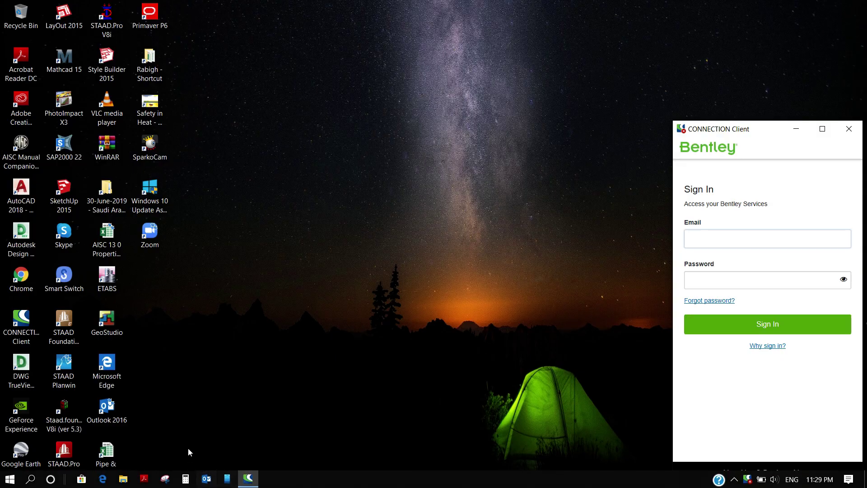
- Start STAAD Foundation Advanced full-screen and open the recent foundation project D:\test\8
{"action": "double_click", "coordinate": [64, 321]}
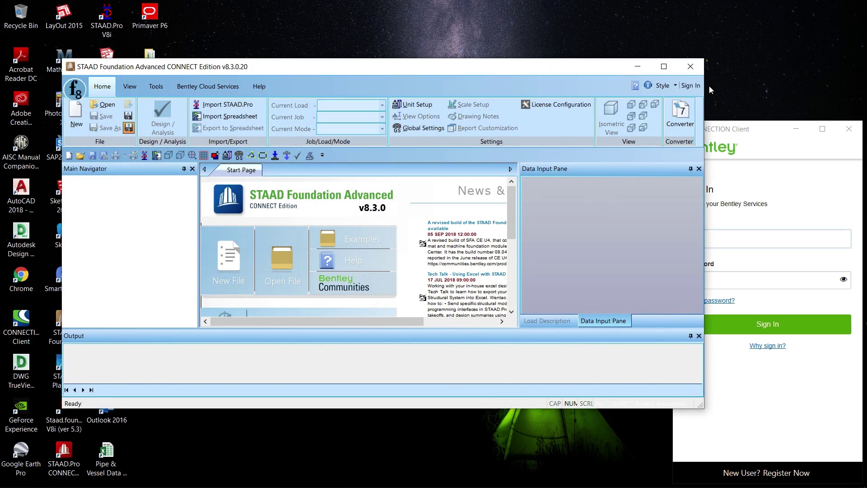
{"action": "left_click", "coordinate": [665, 68]}
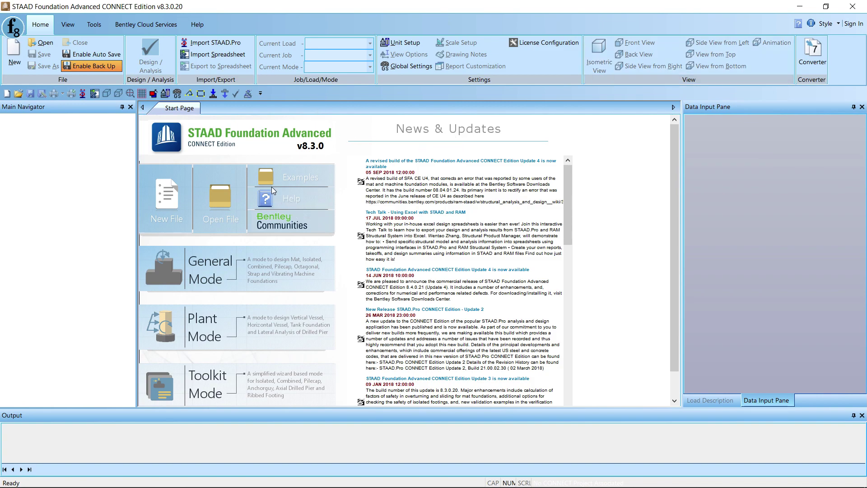
{"action": "left_click", "coordinate": [13, 27]}
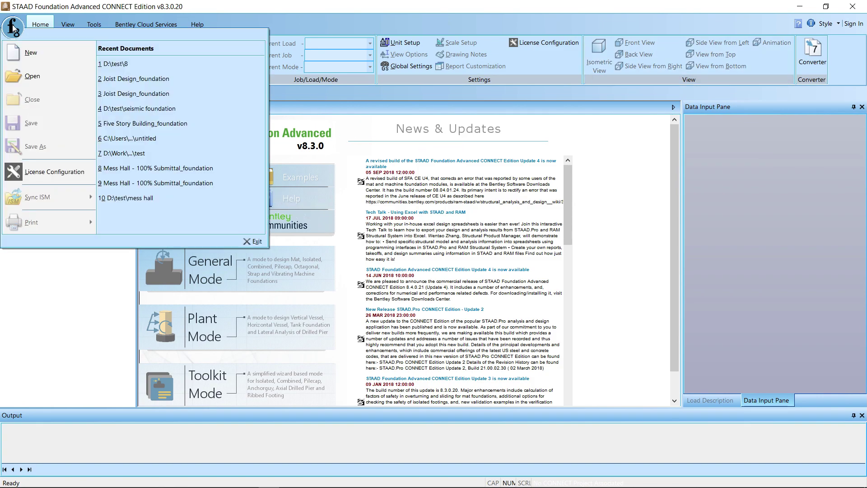
{"action": "left_click", "coordinate": [142, 64]}
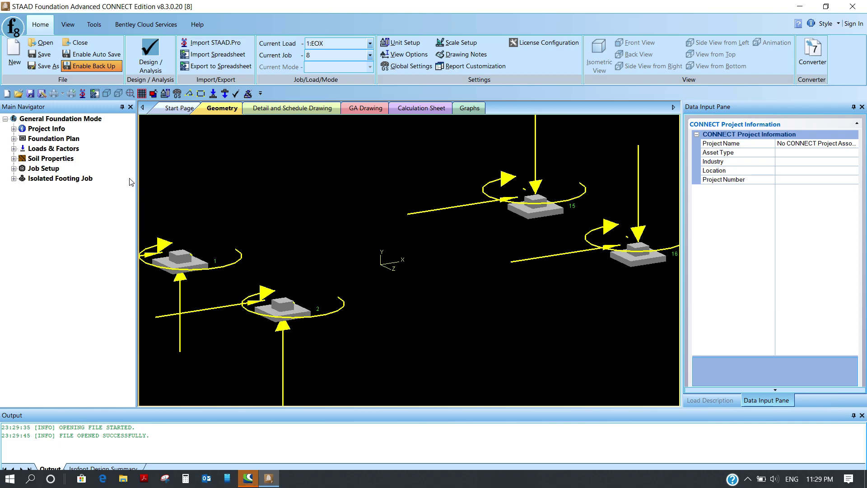
- Expand the loads and factors and review the imported load cases, from the primary cases through the ultimate and service combinations
{"action": "left_click", "coordinate": [14, 148]}
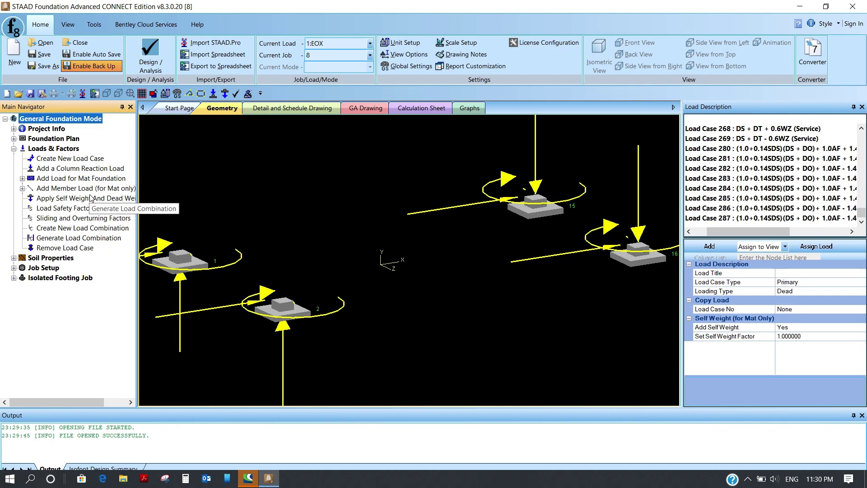
{"action": "left_click", "coordinate": [864, 216]}
{"action": "left_click_drag", "start_coordinate": [863, 214], "coordinate": [866, 135]}
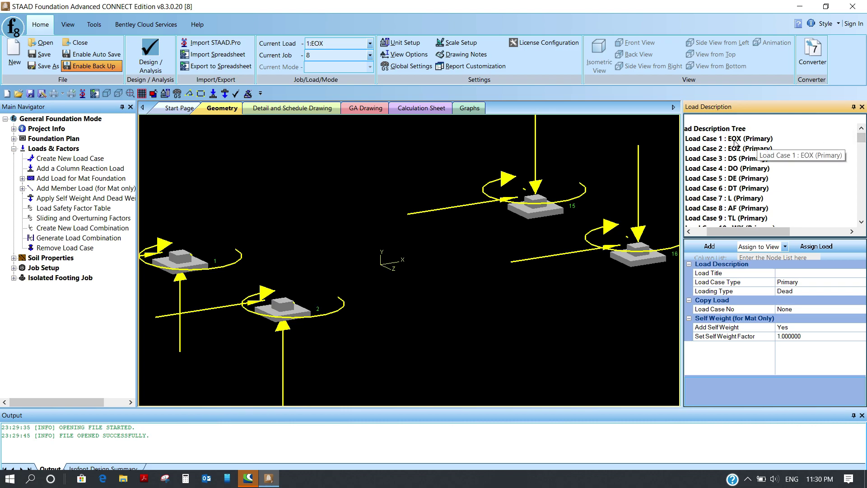
{"action": "left_click_drag", "start_coordinate": [863, 137], "coordinate": [863, 145]}
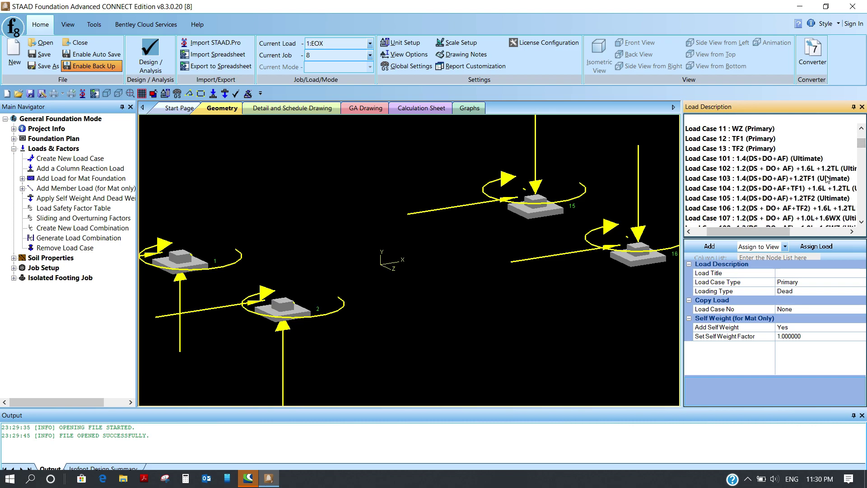
{"action": "left_click", "coordinate": [862, 153]}
{"action": "left_click_drag", "start_coordinate": [863, 153], "coordinate": [864, 178]}
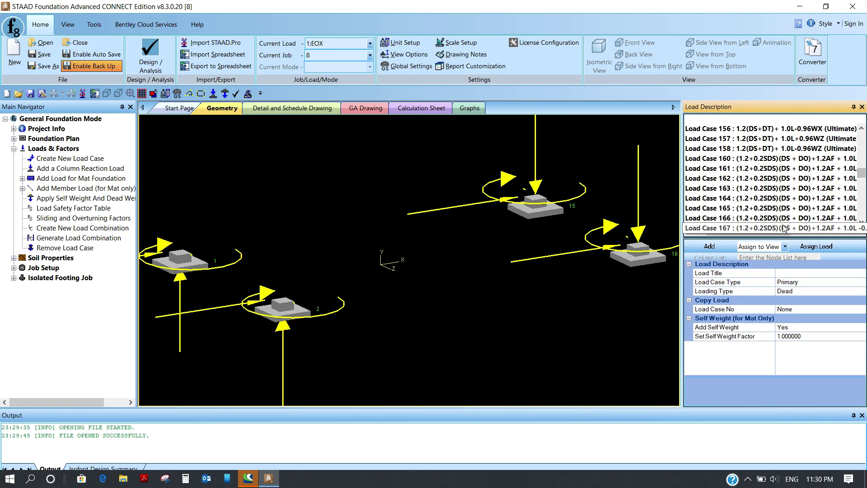
{"action": "left_click_drag", "start_coordinate": [765, 234], "coordinate": [818, 240]}
{"action": "left_click_drag", "start_coordinate": [861, 174], "coordinate": [863, 185]}
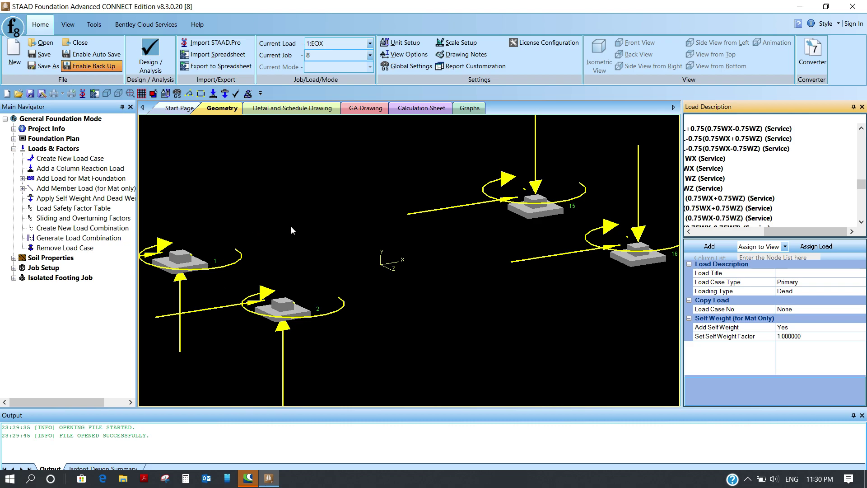
- Expand the isolated footing job's design parameters, and display its calculation sheet with the data input pane closed
{"action": "left_click", "coordinate": [14, 278]}
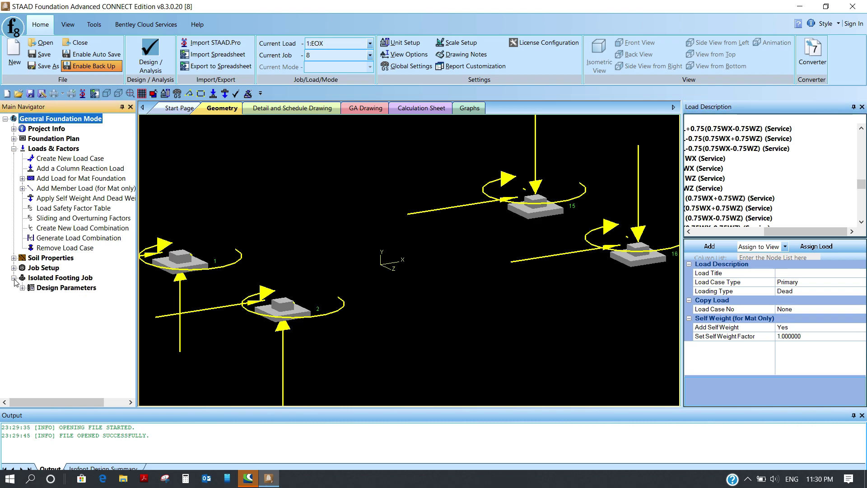
{"action": "left_click", "coordinate": [22, 288]}
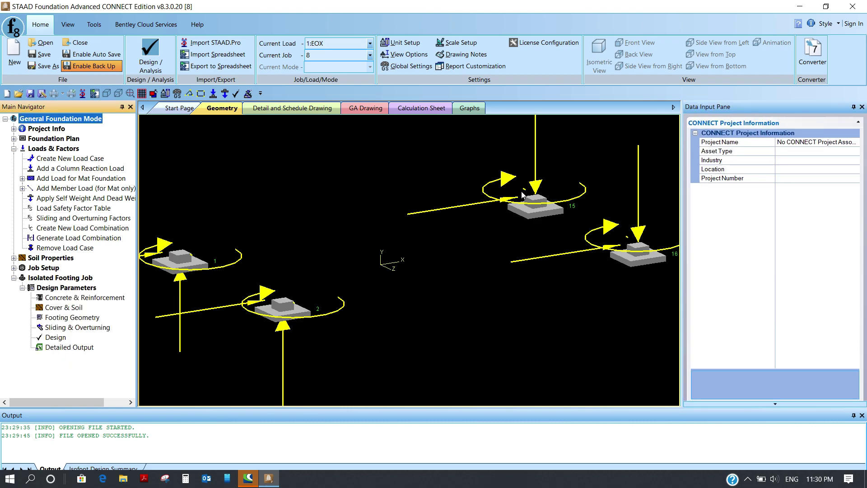
{"action": "left_click", "coordinate": [422, 110]}
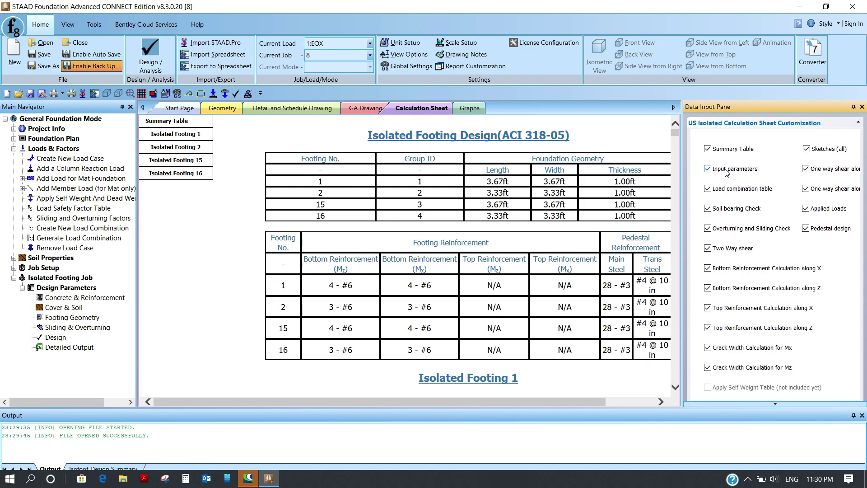
{"action": "left_click", "coordinate": [862, 107]}
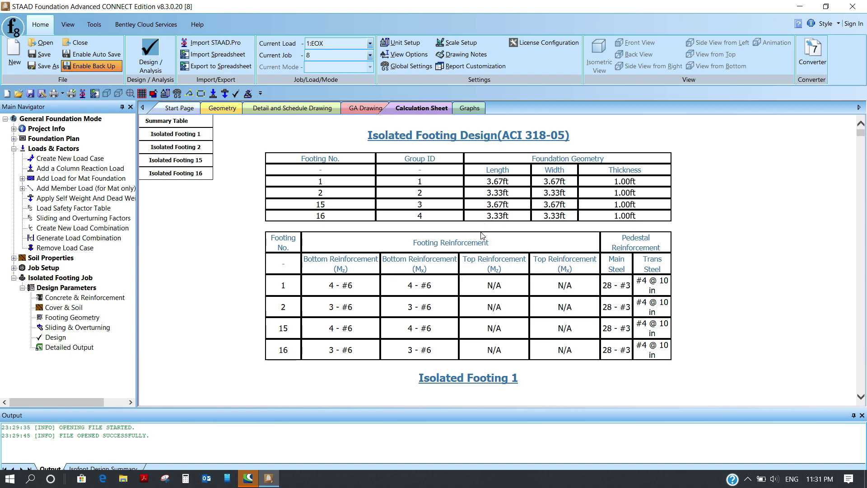
- Examine footing 1's length, width and thickness in the calculation sheet's summary table
{"action": "double_click", "coordinate": [491, 182]}
{"action": "left_click", "coordinate": [546, 182]}
{"action": "double_click", "coordinate": [617, 181]}
{"action": "left_click", "coordinate": [739, 211]}
- Review Isolated Footing 1's geometry, soil properties, load combinations, applied loads and corner pressures in the calculation sheet
{"action": "scroll", "coordinate": [740, 211], "scroll_direction": "down", "scroll_amount": 5}
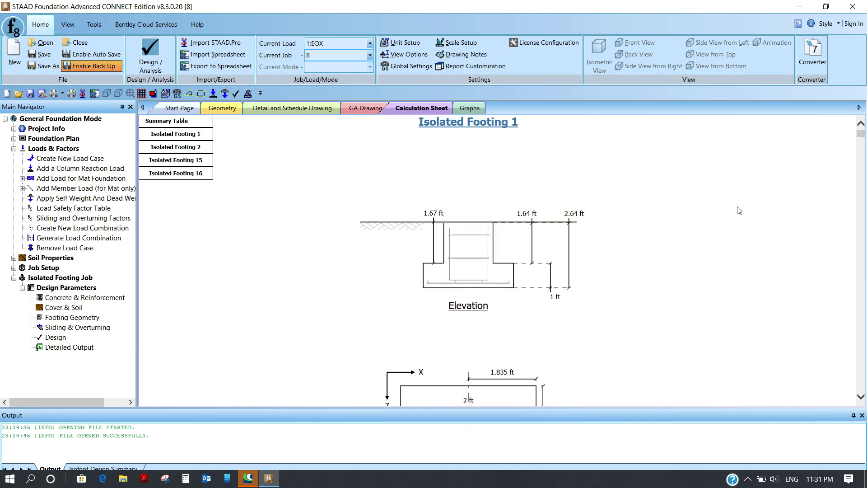
{"action": "scroll", "coordinate": [739, 210], "scroll_direction": "down", "scroll_amount": 5}
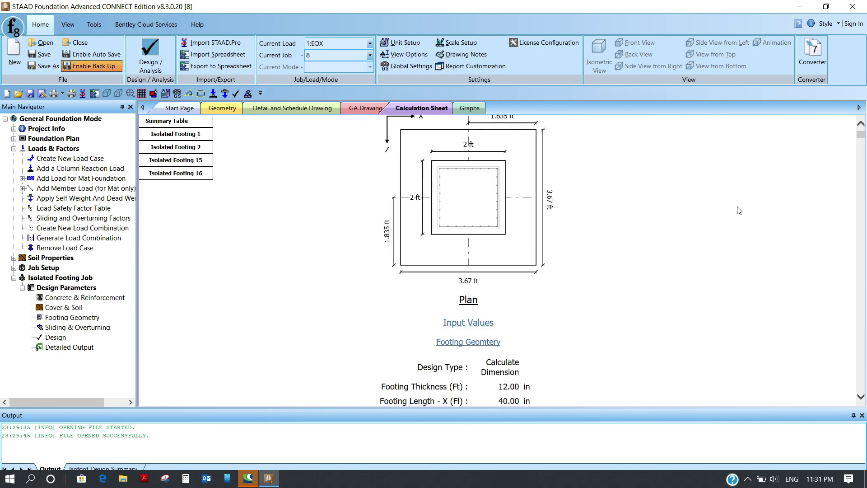
{"action": "scroll", "coordinate": [739, 211], "scroll_direction": "down", "scroll_amount": 15}
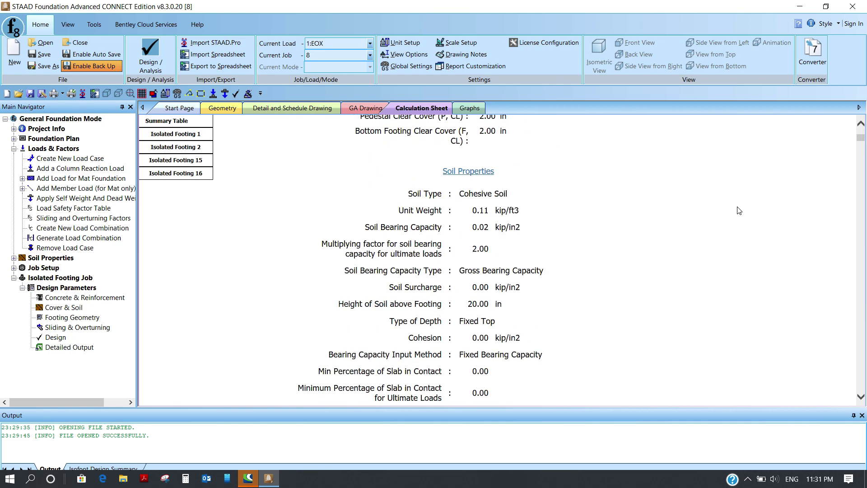
{"action": "scroll", "coordinate": [739, 211], "scroll_direction": "down", "scroll_amount": 20}
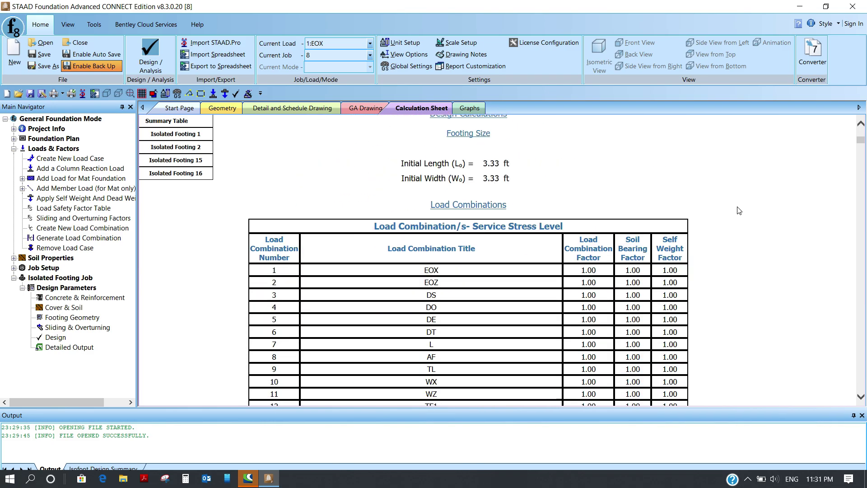
{"action": "scroll", "coordinate": [739, 211], "scroll_direction": "down", "scroll_amount": 6}
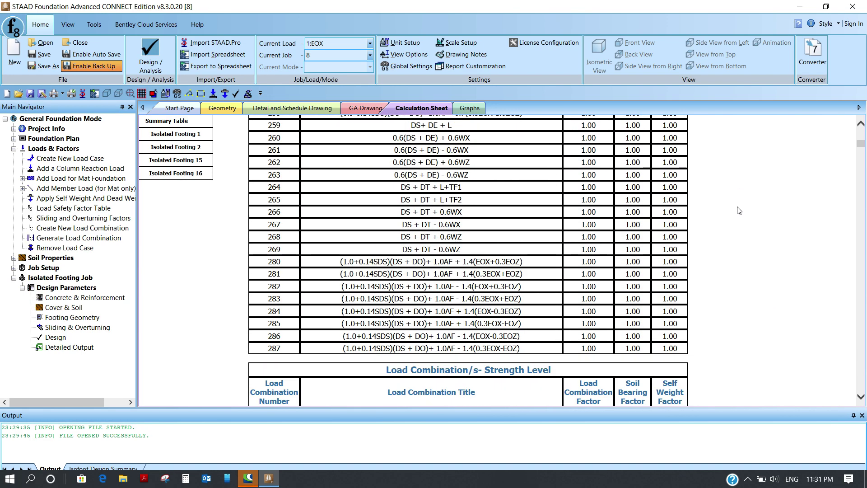
{"action": "scroll", "coordinate": [739, 210], "scroll_direction": "down", "scroll_amount": 18}
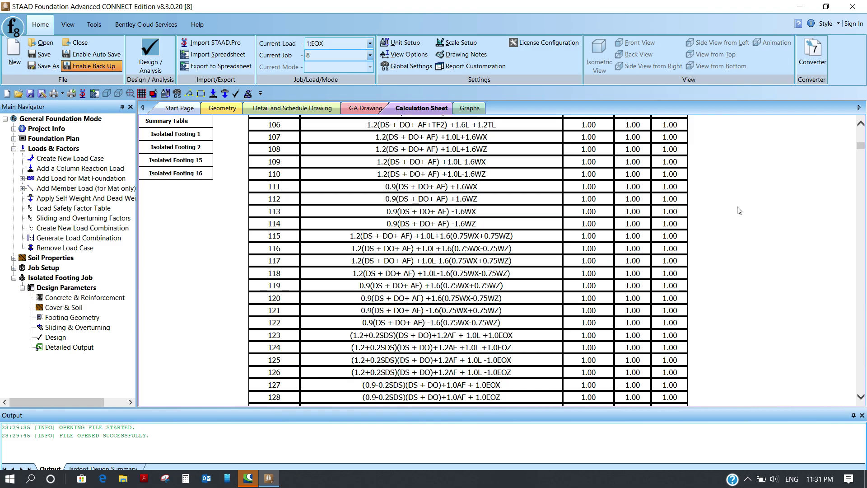
{"action": "scroll", "coordinate": [739, 211], "scroll_direction": "down", "scroll_amount": 15}
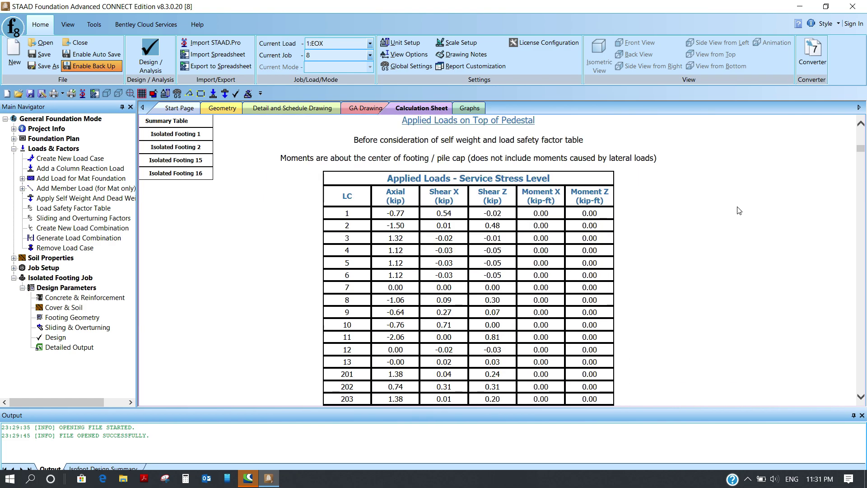
{"action": "scroll", "coordinate": [740, 210], "scroll_direction": "down", "scroll_amount": 15}
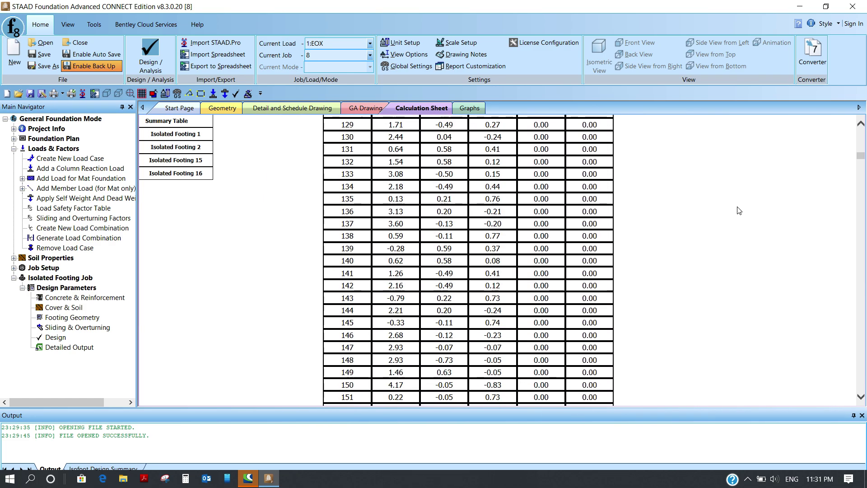
{"action": "scroll", "coordinate": [740, 211], "scroll_direction": "down", "scroll_amount": 15}
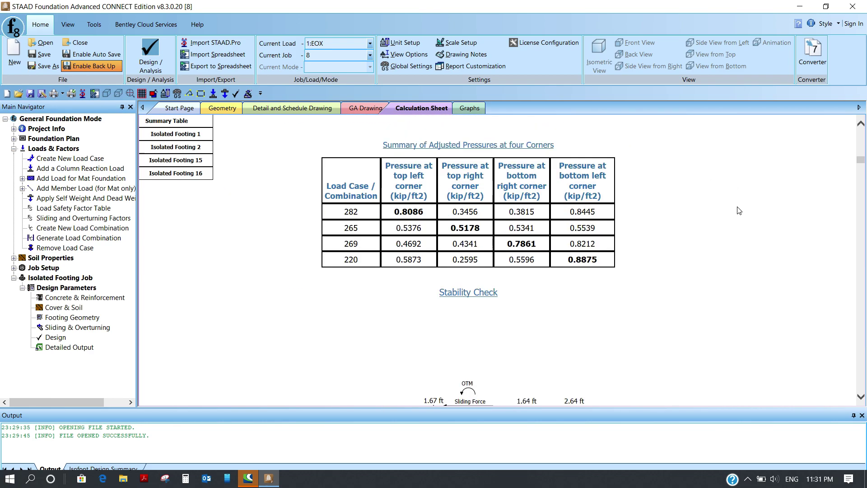
- Review Isolated Footing 1's sliding and overturning stability checks and its shear checks, up to the flexure design about the Z-axis
{"action": "scroll", "coordinate": [739, 210], "scroll_direction": "down", "scroll_amount": 5}
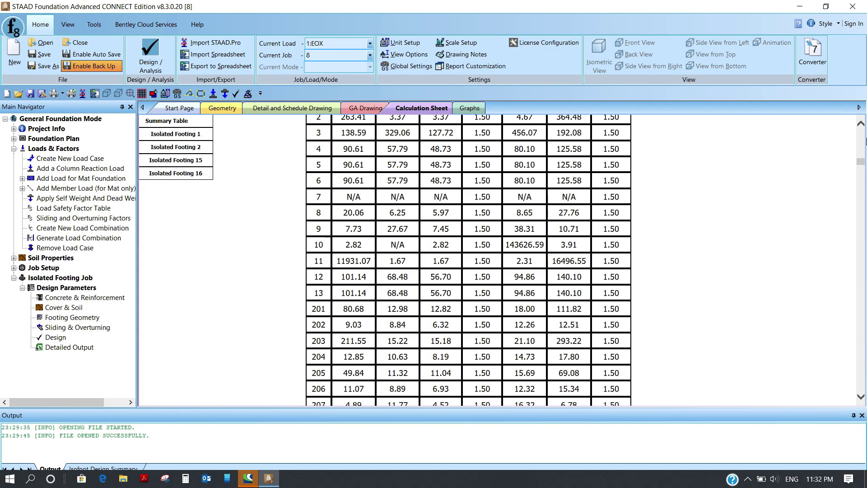
{"action": "scroll", "coordinate": [551, 198], "scroll_direction": "down", "scroll_amount": 20}
{"action": "scroll", "coordinate": [552, 196], "scroll_direction": "down", "scroll_amount": 20}
{"action": "scroll", "coordinate": [552, 194], "scroll_direction": "down", "scroll_amount": 20}
{"action": "scroll", "coordinate": [551, 195], "scroll_direction": "down", "scroll_amount": 15}
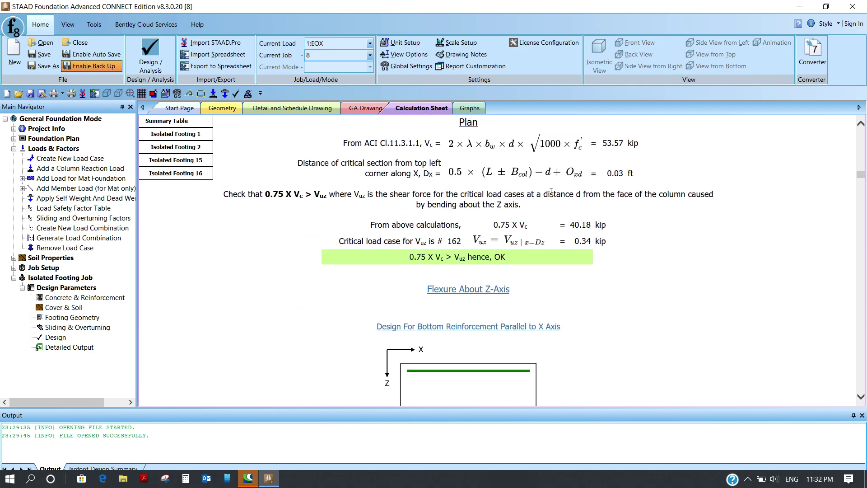